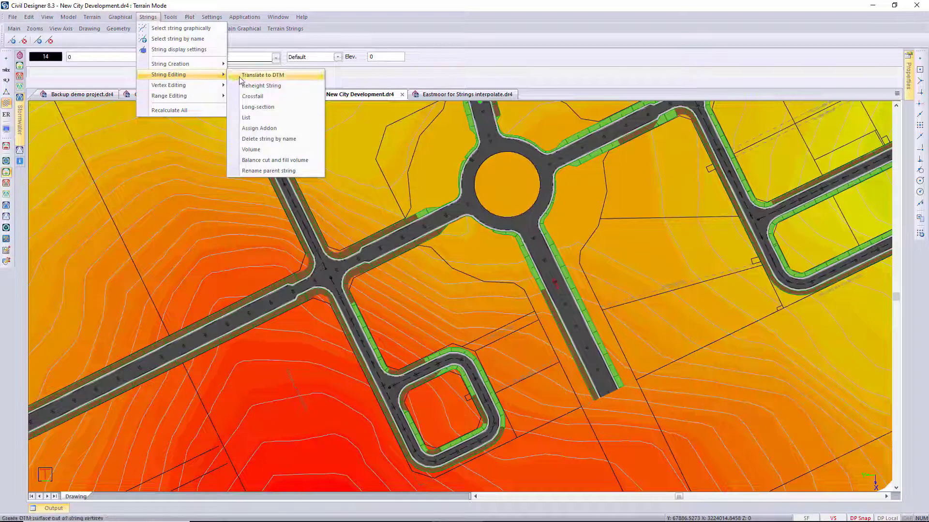
Turn off height shading in the terrain display settings and hide the contours in the New City Development drawing
{"action": "left_click", "coordinate": [271, 82]}
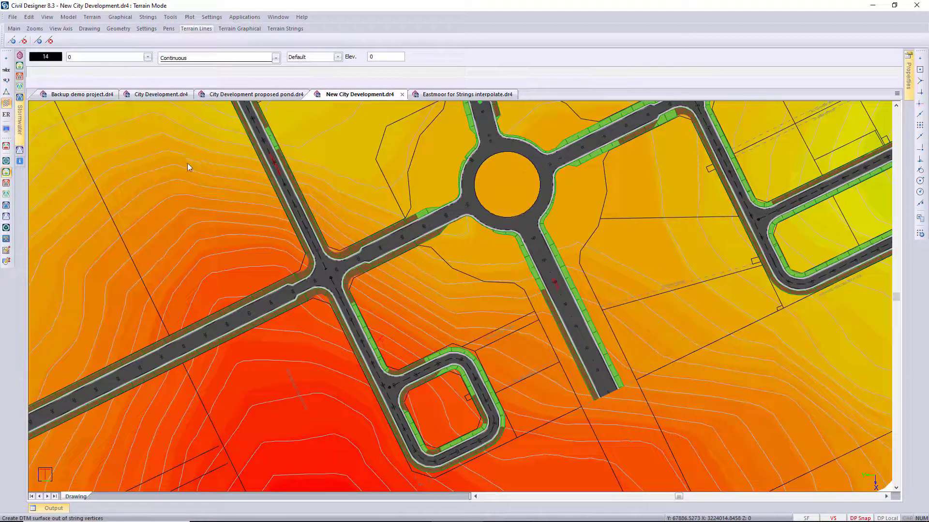
{"action": "left_click", "coordinate": [7, 129]}
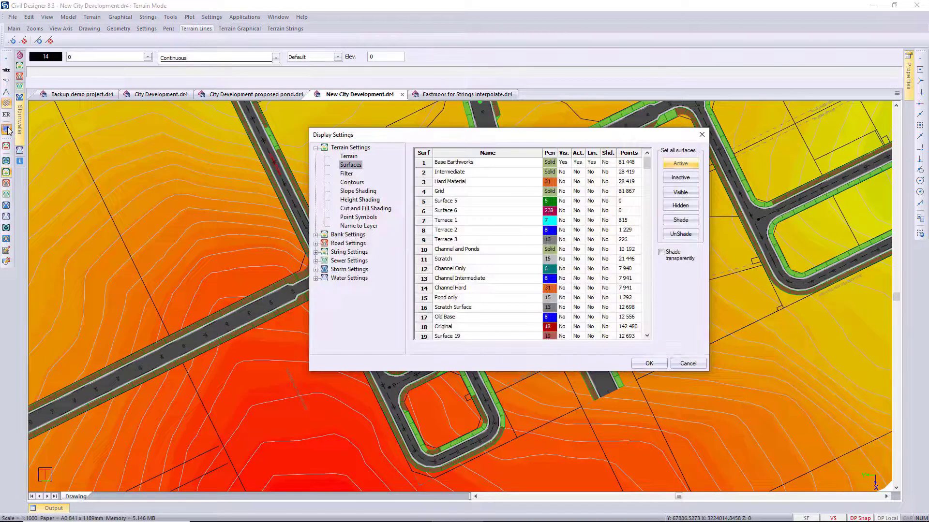
{"action": "left_click", "coordinate": [359, 200]}
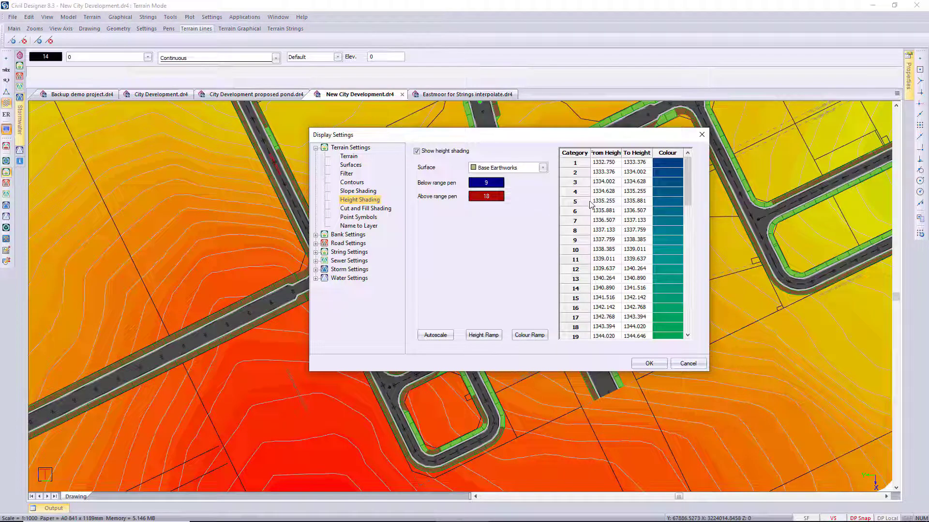
{"action": "left_click_drag", "start_coordinate": [685, 204], "coordinate": [682, 321]}
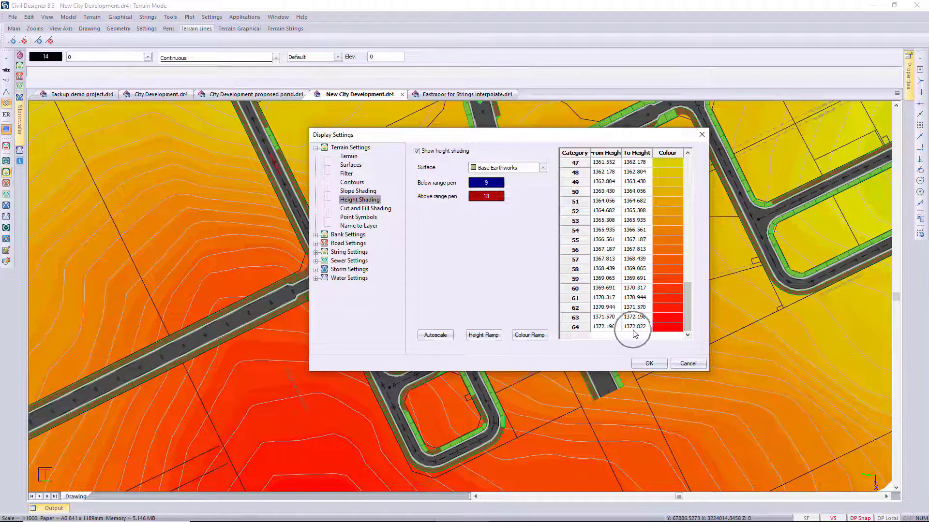
{"action": "scroll", "coordinate": [667, 290], "scroll_direction": "up", "scroll_amount": 15}
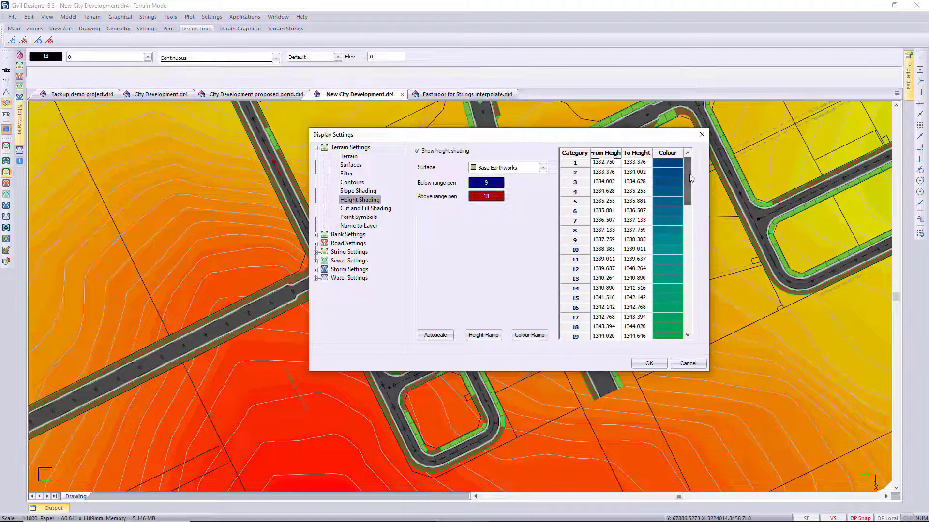
{"action": "left_click", "coordinate": [417, 151]}
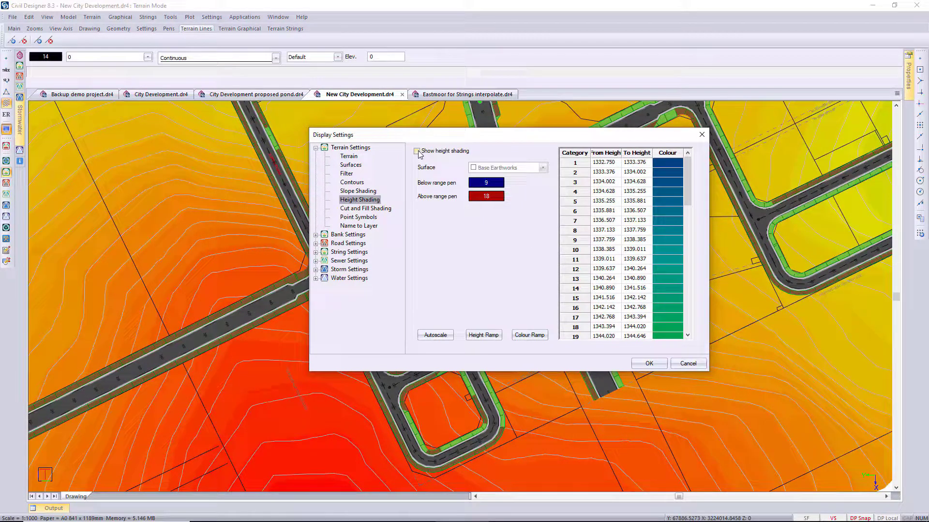
{"action": "left_click", "coordinate": [350, 165]}
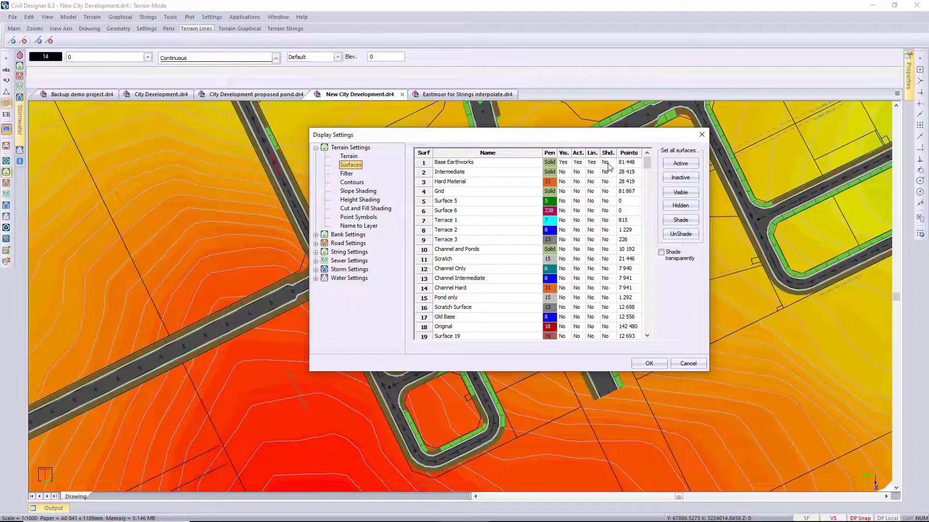
{"action": "left_click", "coordinate": [648, 364]}
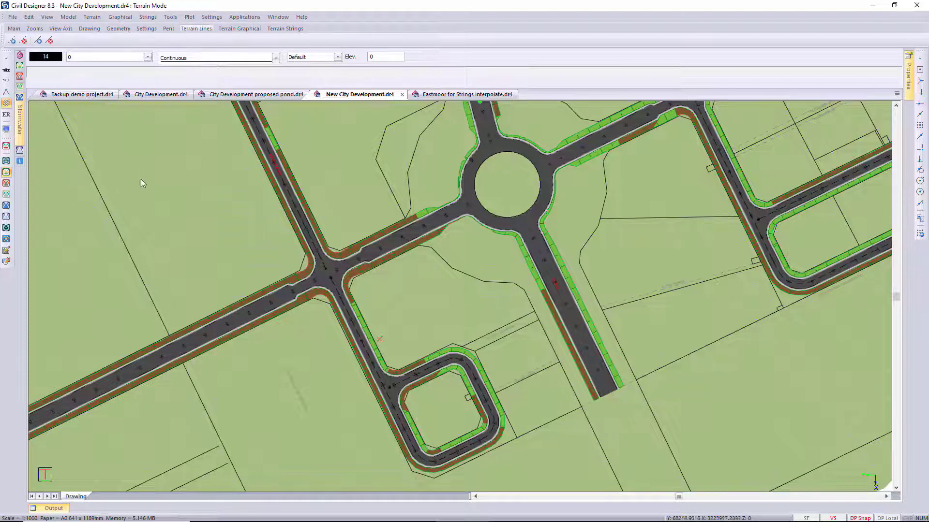
{"action": "left_click", "coordinate": [7, 105]}
Switch to the CAD application and parallel copy the block's first two boundary lines, starting beside the road junction, inward by 5 with trimming
{"action": "middle_click_drag", "start_coordinate": [374, 291], "coordinate": [431, 303]}
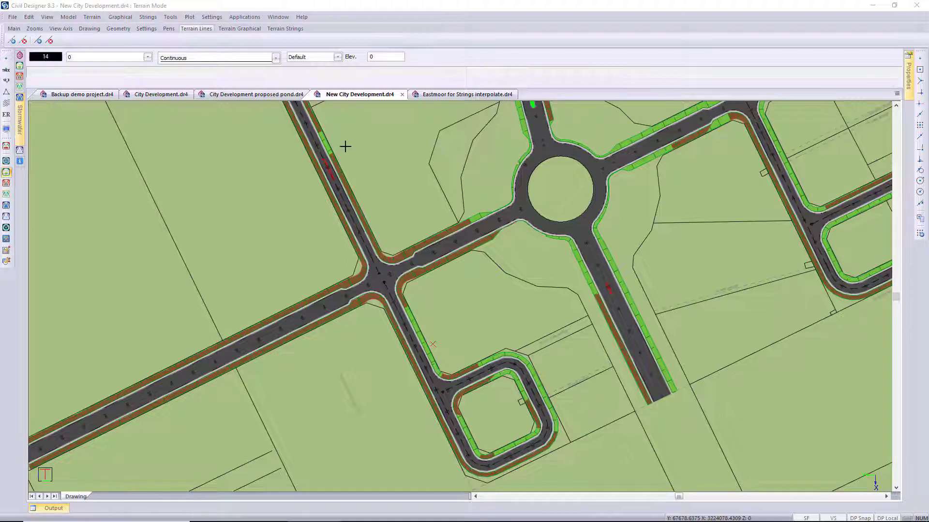
{"action": "left_click", "coordinate": [241, 20]}
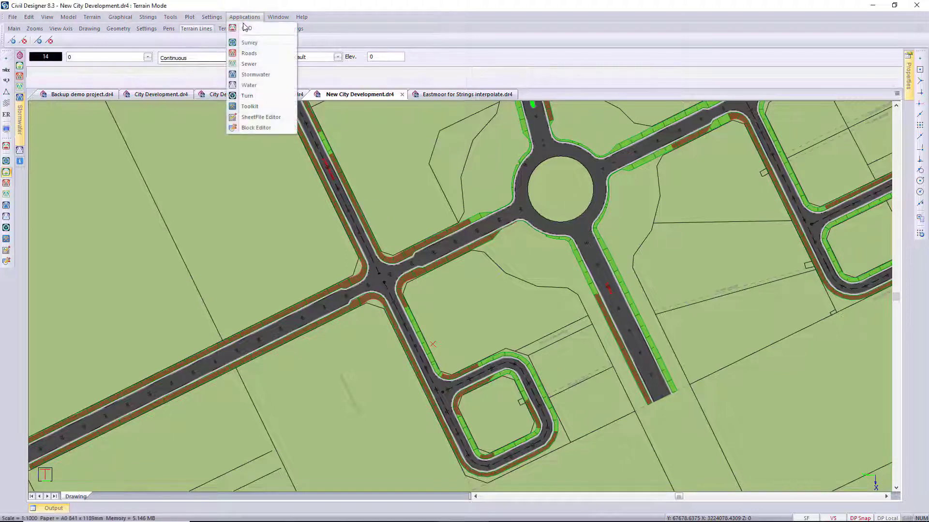
{"action": "left_click", "coordinate": [259, 30]}
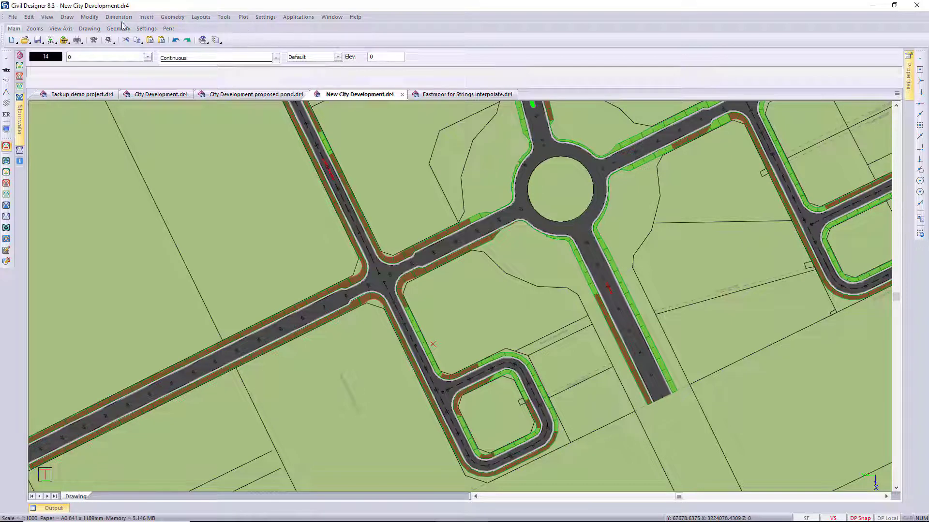
{"action": "left_click", "coordinate": [67, 17]}
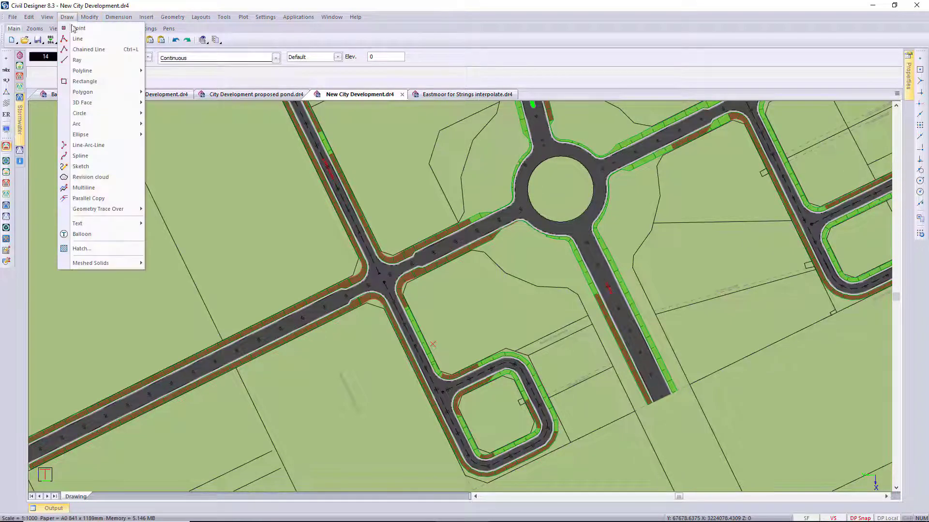
{"action": "left_click", "coordinate": [111, 200]}
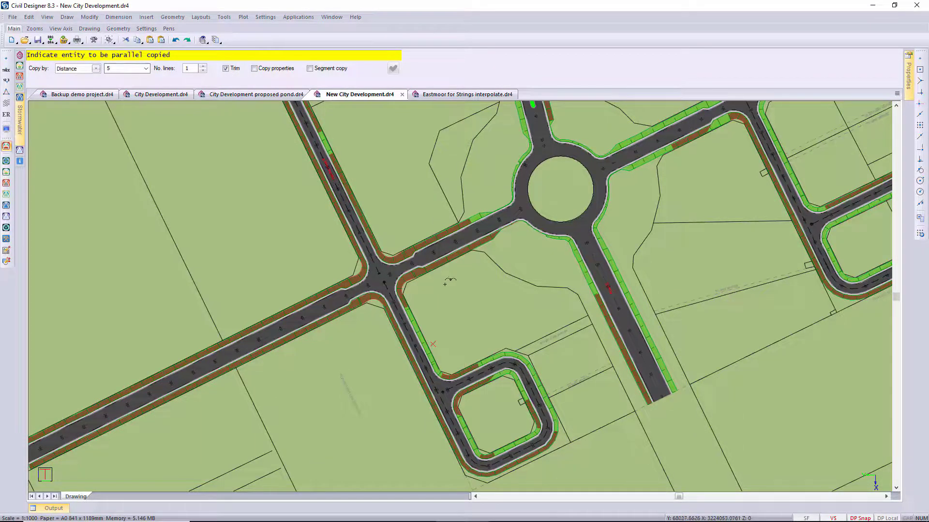
{"action": "scroll", "coordinate": [448, 280], "scroll_direction": "up", "scroll_amount": 2}
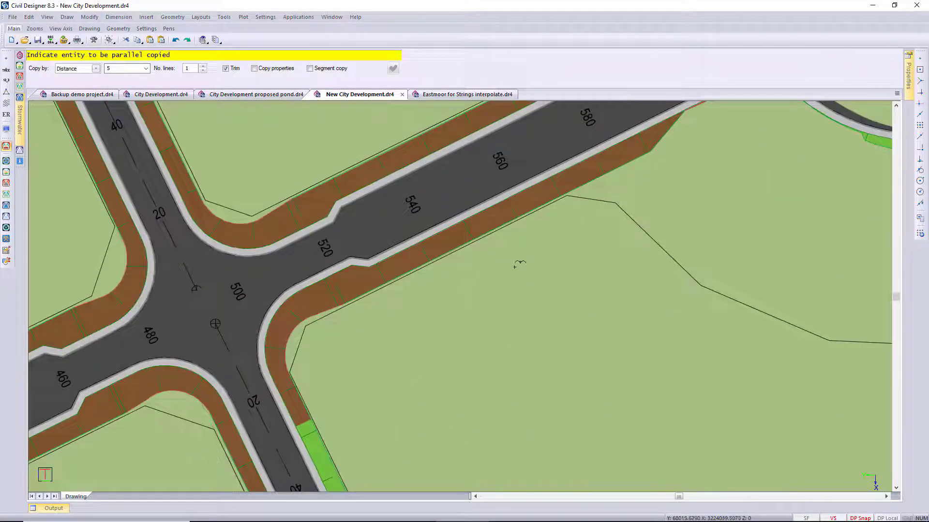
{"action": "left_click", "coordinate": [474, 262]}
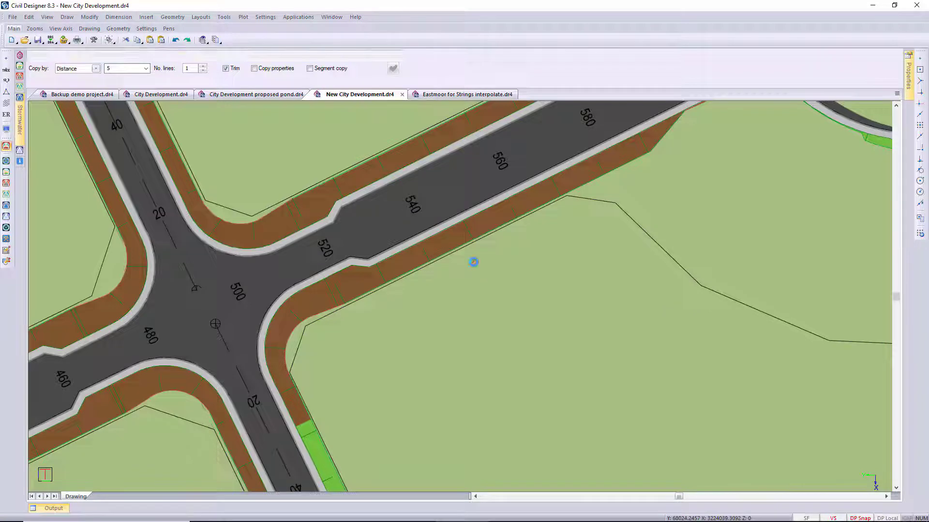
{"action": "left_click", "coordinate": [596, 208]}
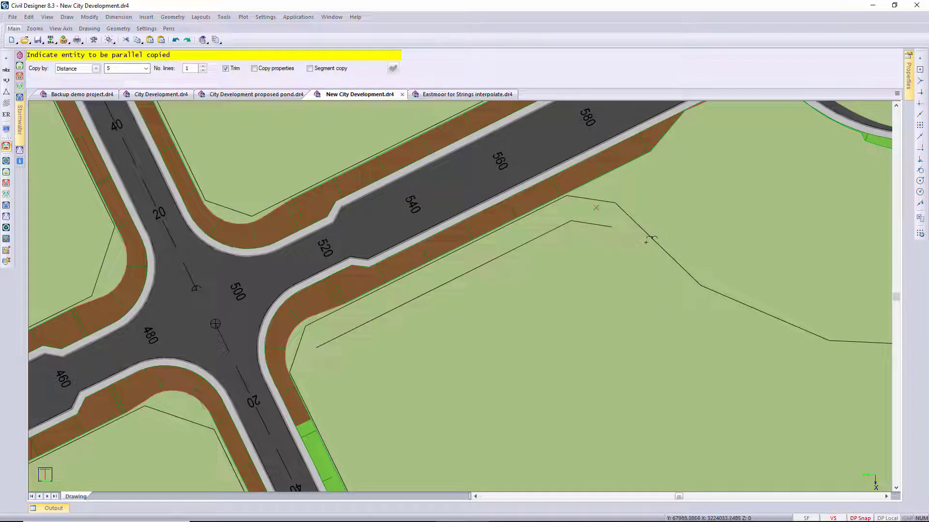
Parallel copy the block's angled boundary lines and the boundary facing the dead-end road inward at a distance of 5
{"action": "left_click", "coordinate": [646, 243]}
{"action": "scroll", "coordinate": [731, 324], "scroll_direction": "down", "scroll_amount": 2}
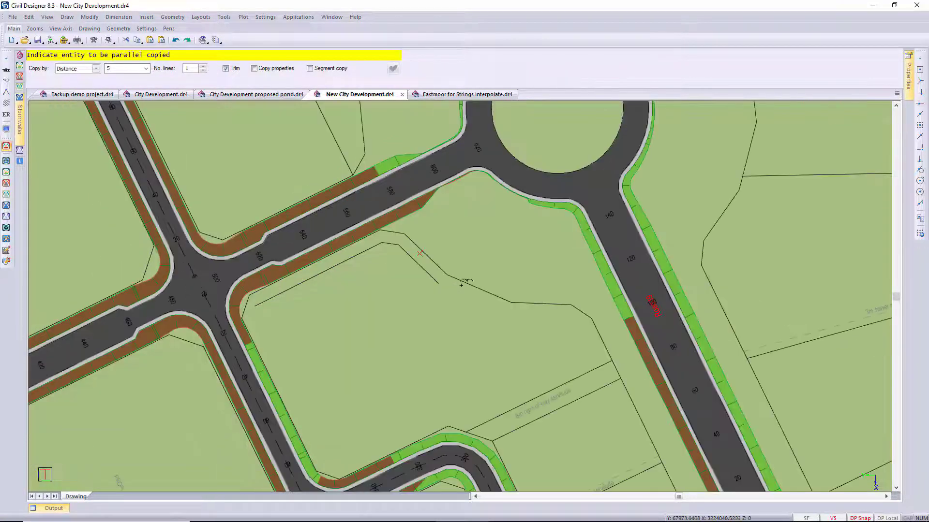
{"action": "left_click", "coordinate": [463, 286]}
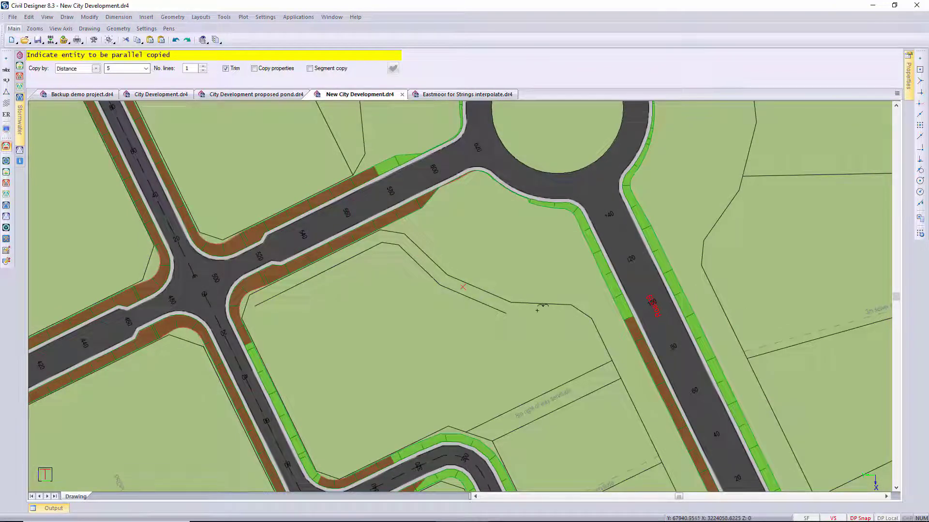
{"action": "left_click", "coordinate": [537, 310]}
{"action": "scroll", "coordinate": [581, 324], "scroll_direction": "up", "scroll_amount": 2}
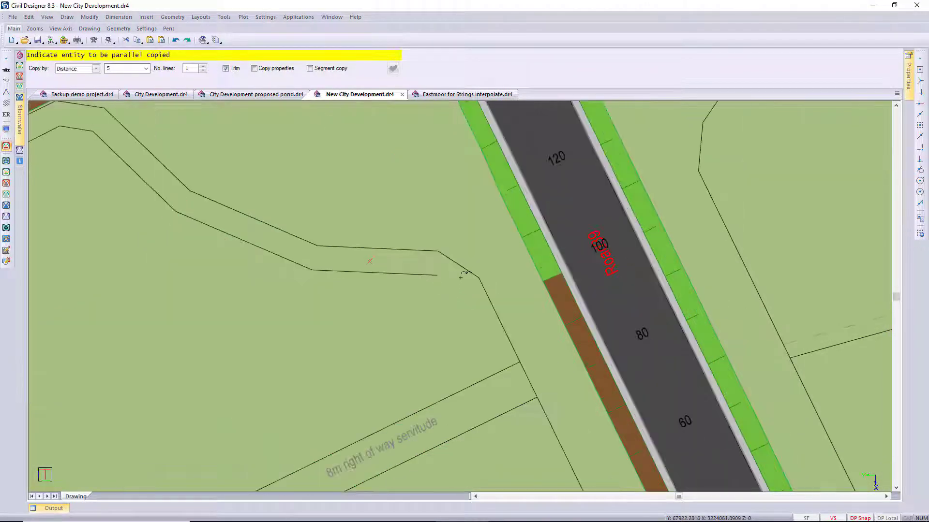
{"action": "left_click", "coordinate": [461, 277]}
{"action": "left_click", "coordinate": [485, 318]}
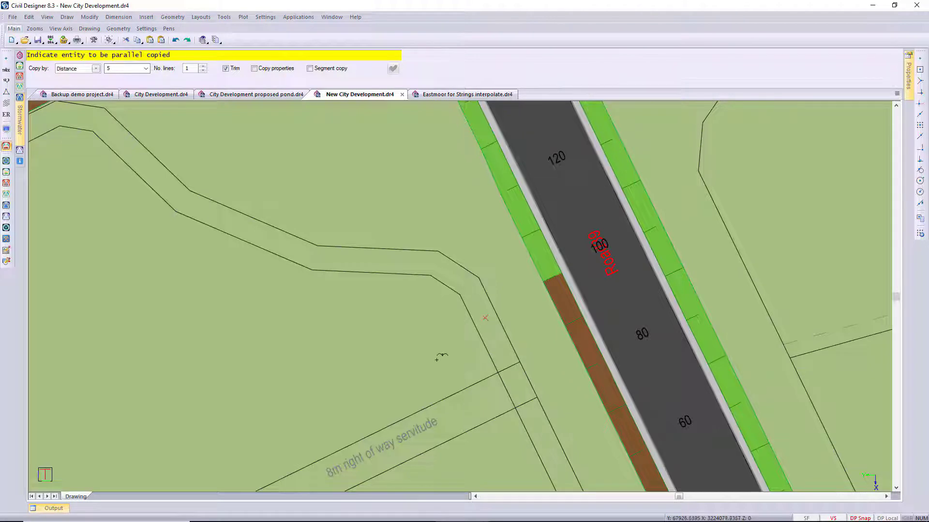
Complete the 5 m inward parallel copies along the right-of-way servitude and the remaining road-side boundaries of the block
{"action": "left_click", "coordinate": [429, 394]}
{"action": "scroll", "coordinate": [426, 396], "scroll_direction": "down", "scroll_amount": 3}
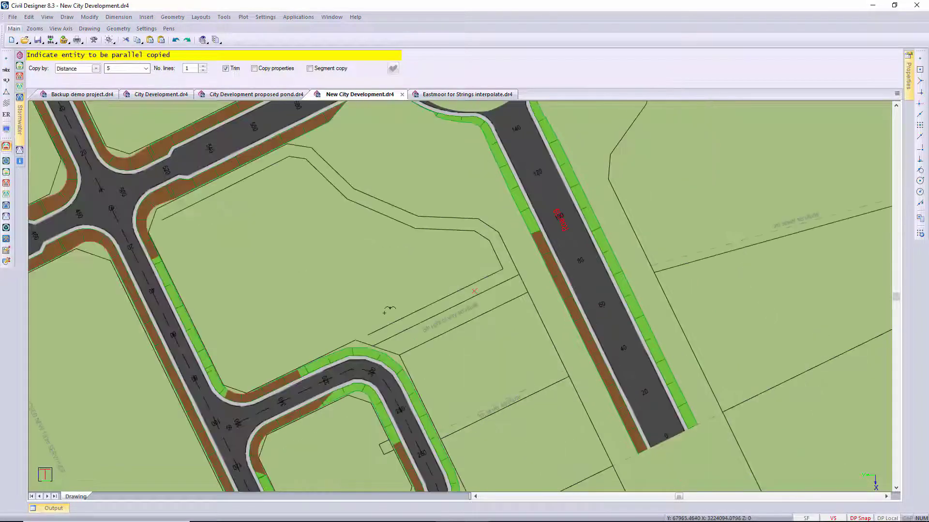
{"action": "scroll", "coordinate": [460, 297], "scroll_direction": "up", "scroll_amount": 3}
{"action": "scroll", "coordinate": [452, 299], "scroll_direction": "up", "scroll_amount": 3}
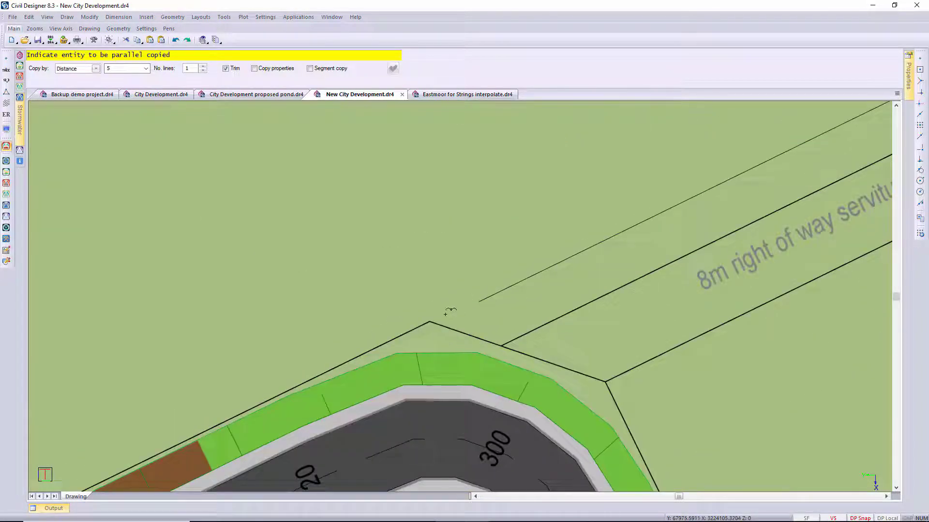
{"action": "left_click", "coordinate": [445, 313]}
{"action": "scroll", "coordinate": [345, 345], "scroll_direction": "down", "scroll_amount": 3}
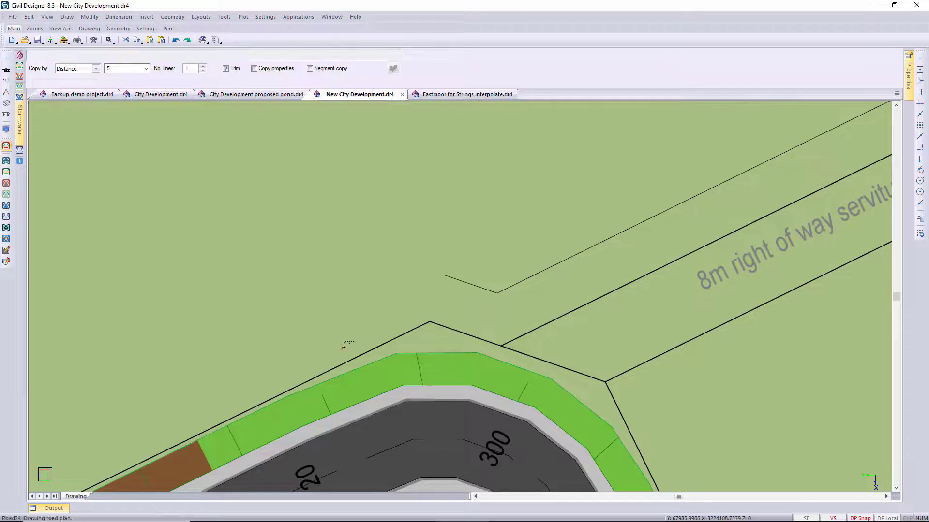
{"action": "left_click", "coordinate": [344, 302]}
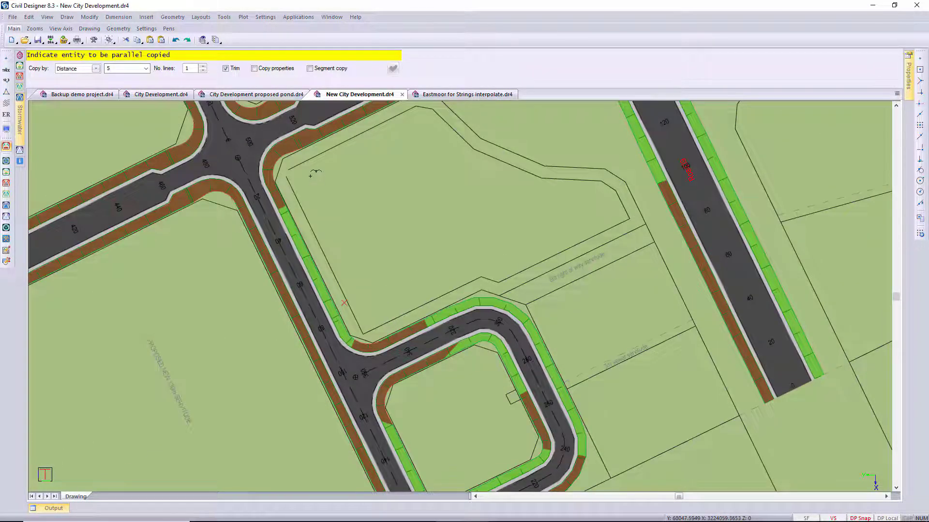
{"action": "right_click", "coordinate": [310, 176]}
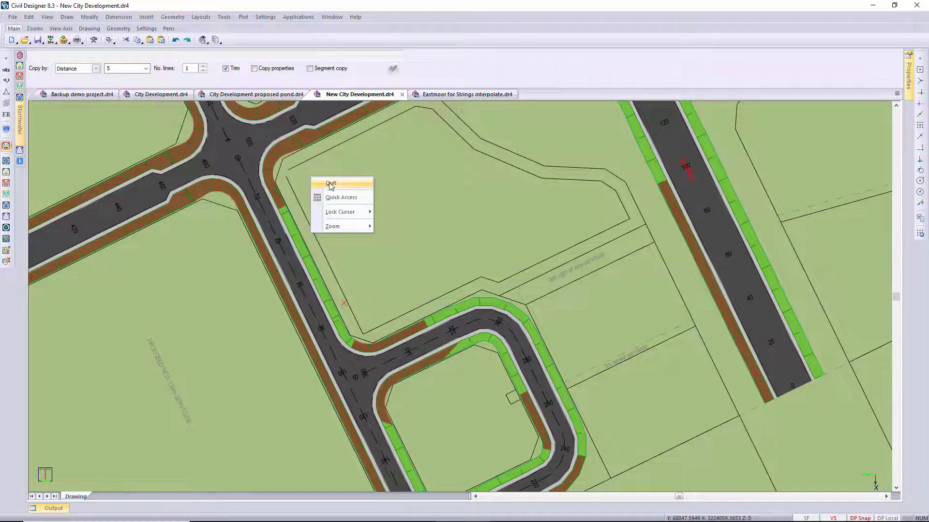
{"action": "left_click", "coordinate": [331, 185]}
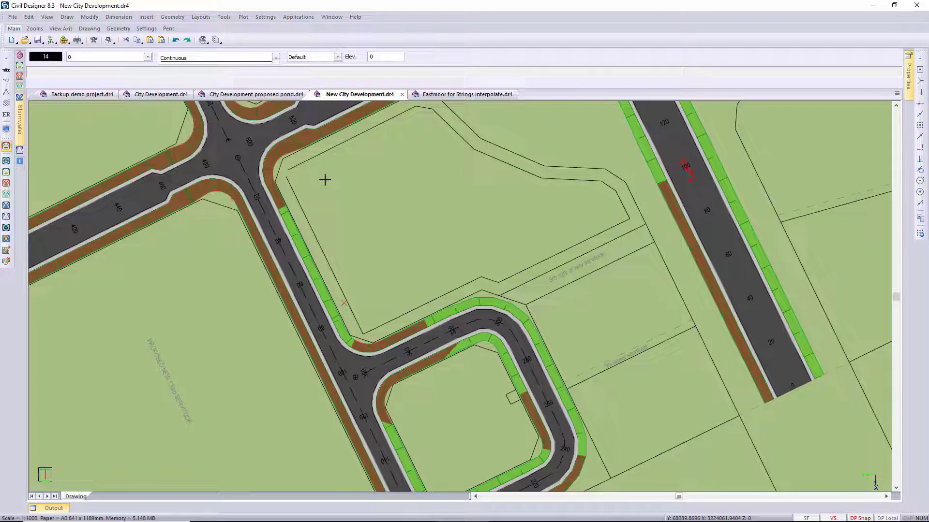
Trim both offset lines to each other at the open corner nearest the crossroads to close the outline
{"action": "left_click", "coordinate": [89, 17]}
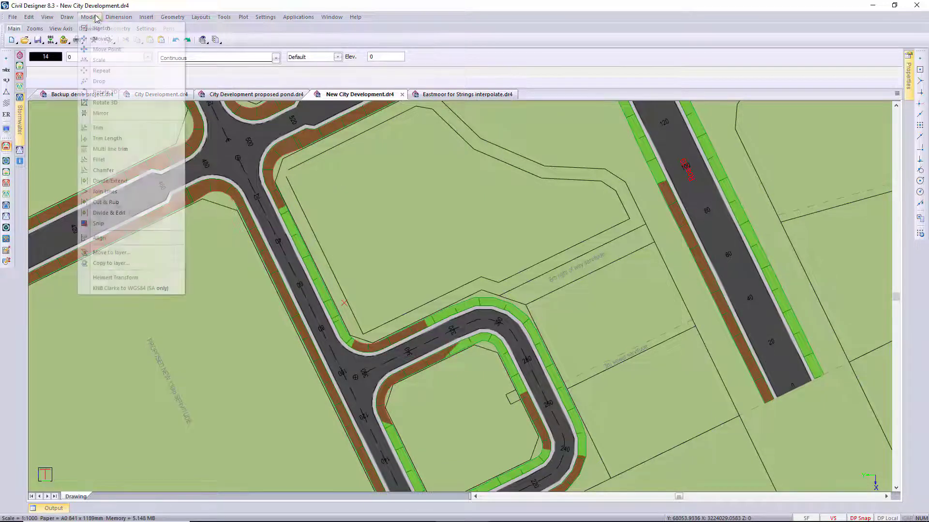
{"action": "left_click", "coordinate": [99, 131]}
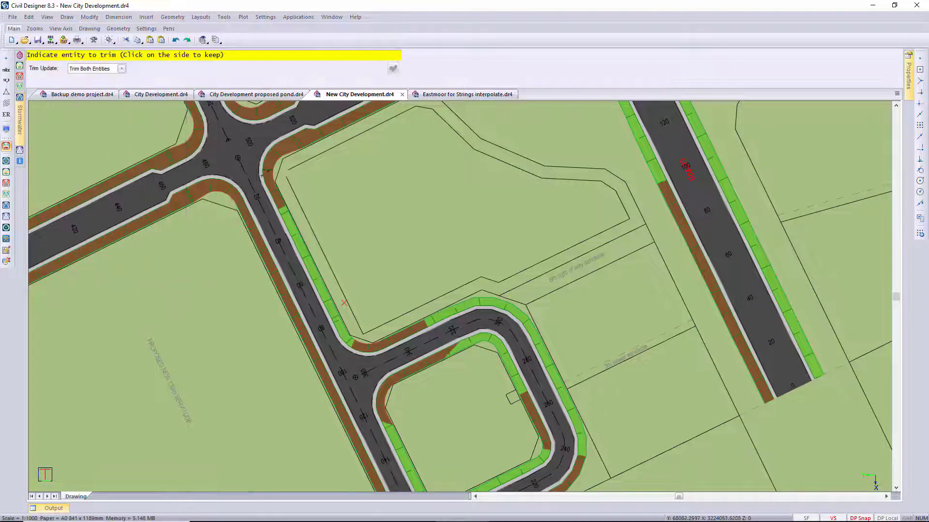
{"action": "left_click", "coordinate": [306, 163]}
{"action": "left_click", "coordinate": [299, 188]}
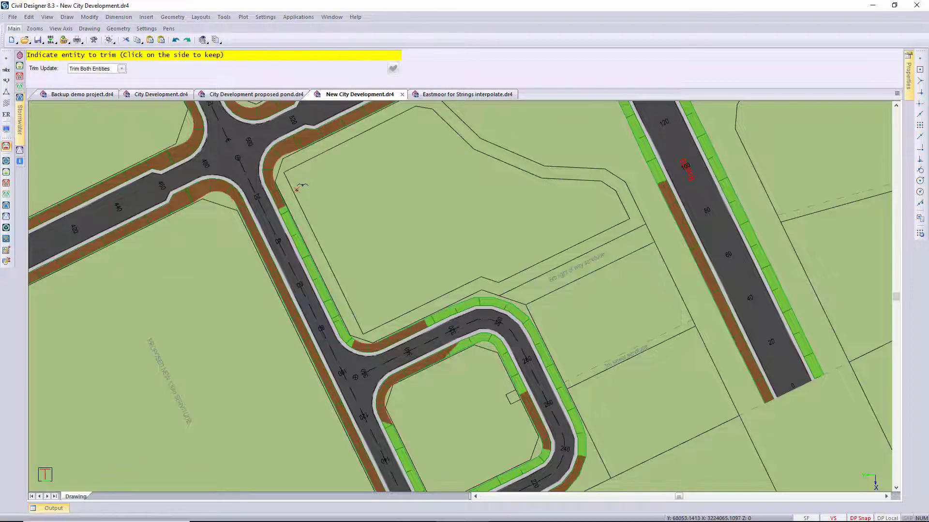
{"action": "right_click", "coordinate": [339, 181]}
{"action": "left_click", "coordinate": [356, 191]}
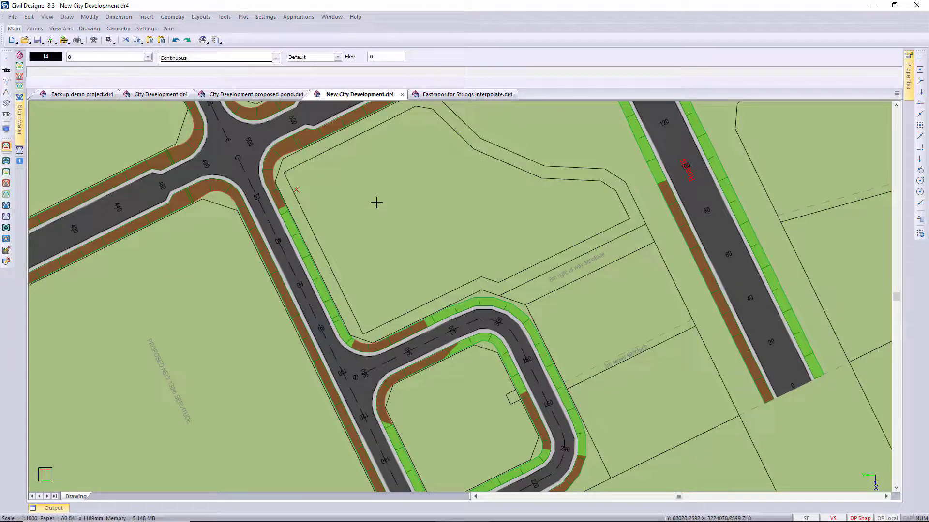
Convert the closed sequence of offset lines to a polyline, deleting the original line segments
{"action": "middle_click_drag", "start_coordinate": [377, 202], "coordinate": [363, 240]}
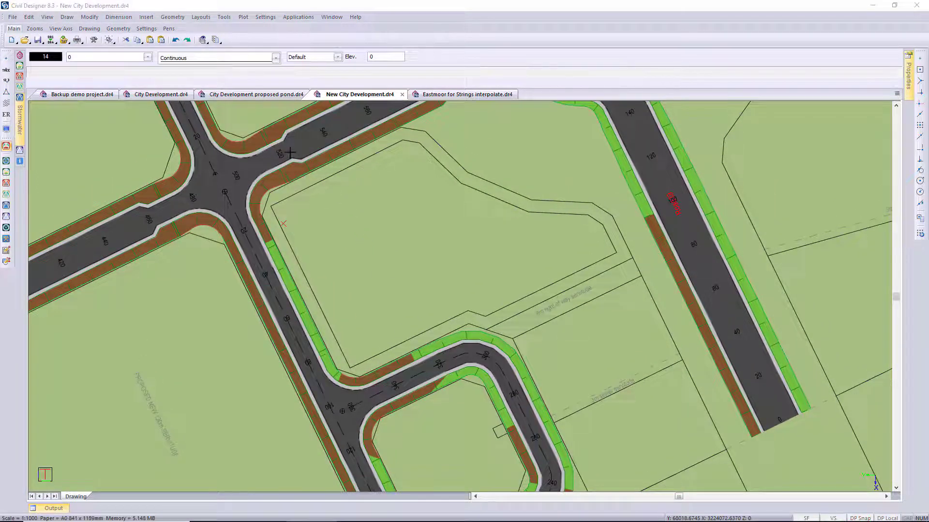
{"action": "left_click", "coordinate": [224, 18]}
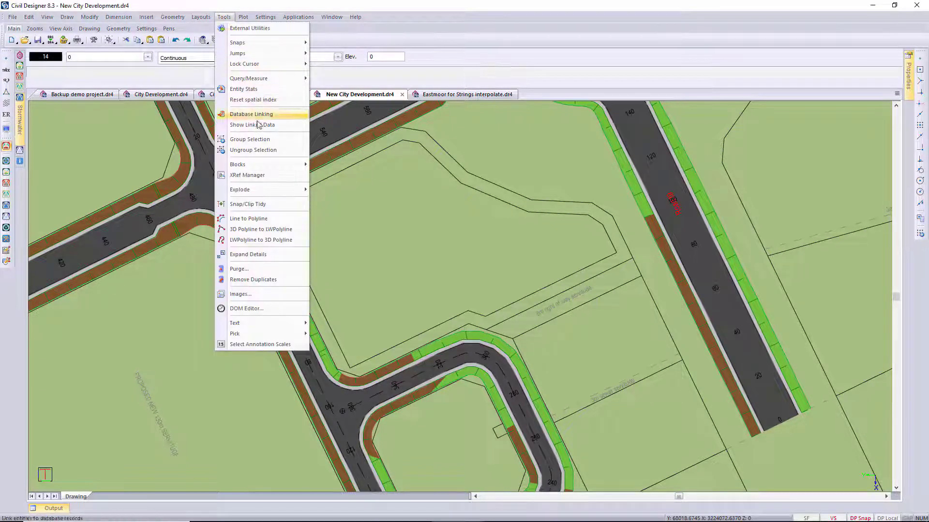
{"action": "left_click", "coordinate": [258, 221]}
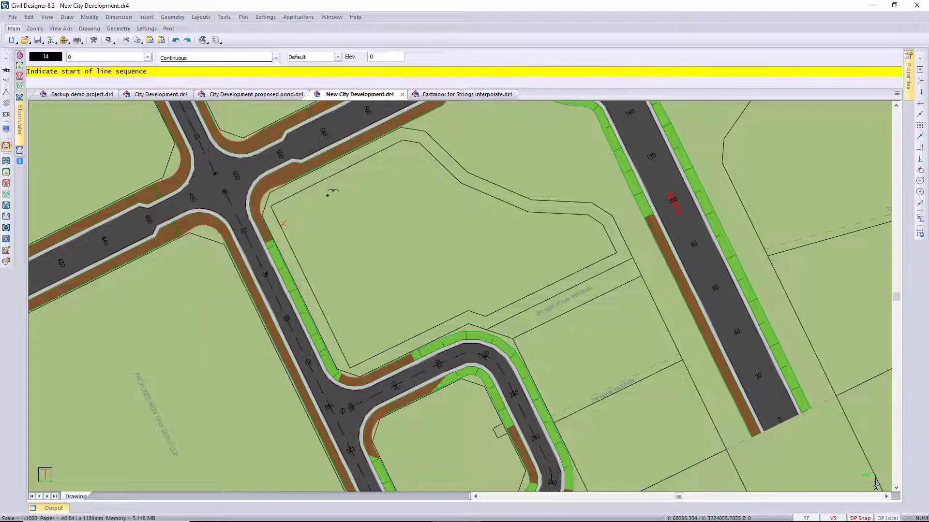
{"action": "left_click", "coordinate": [332, 176]}
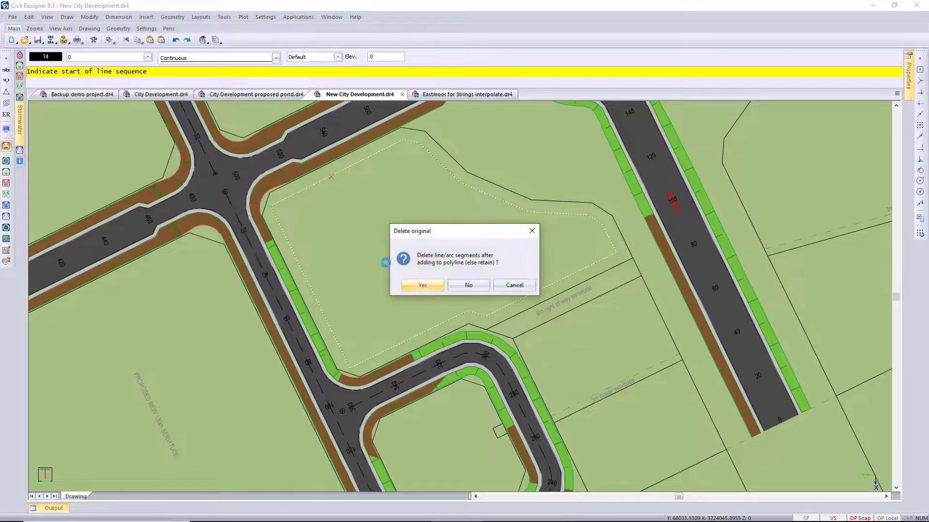
{"action": "left_click", "coordinate": [419, 288]}
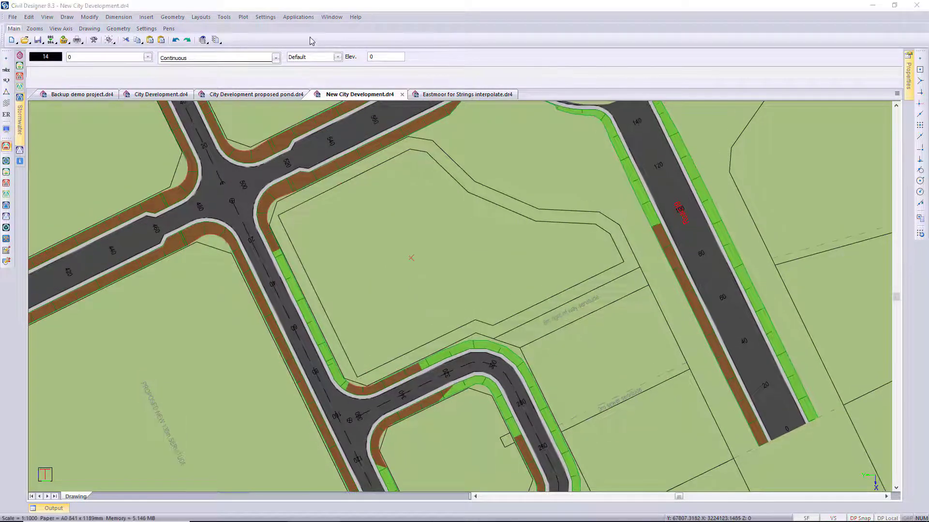
In Terrain mode, set up Elevation Tracking on Base Earthworks with strings model interpolation and clicks adding text to the drawing
{"action": "left_click", "coordinate": [299, 19]}
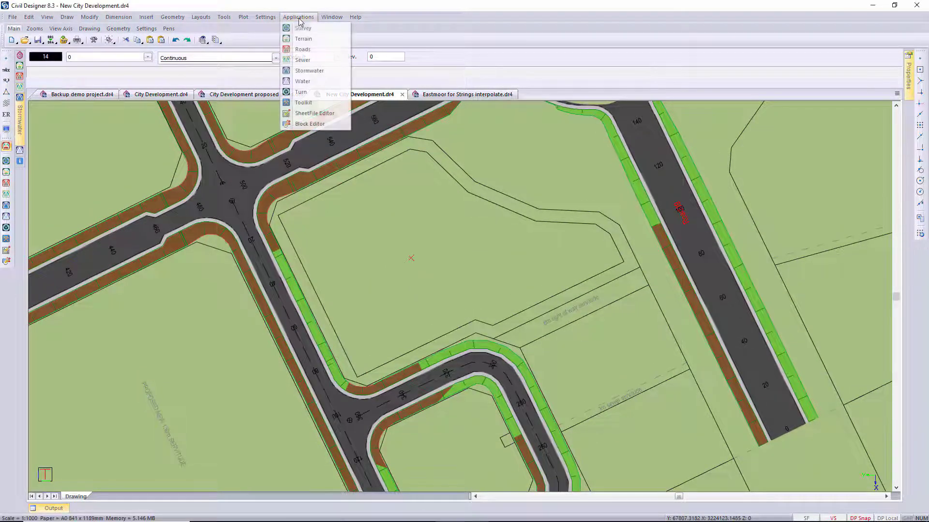
{"action": "left_click", "coordinate": [316, 40]}
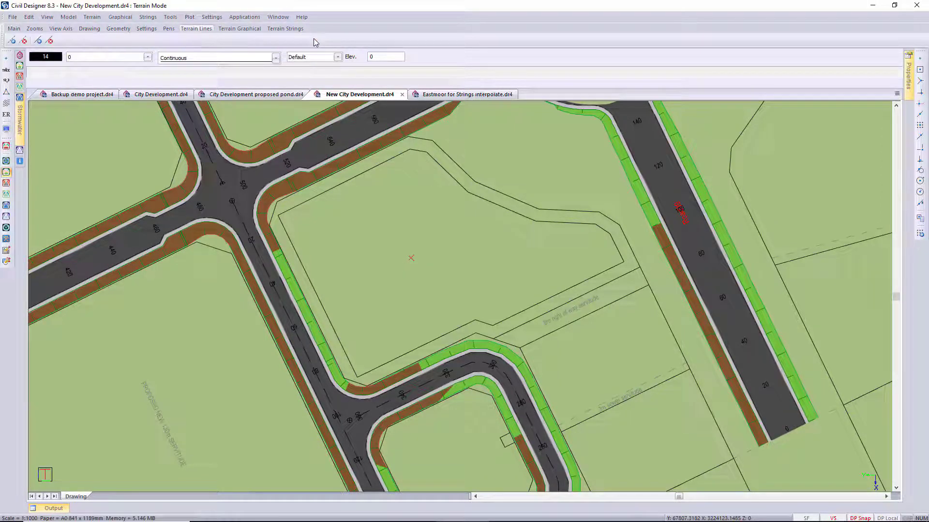
{"action": "left_click", "coordinate": [121, 21]}
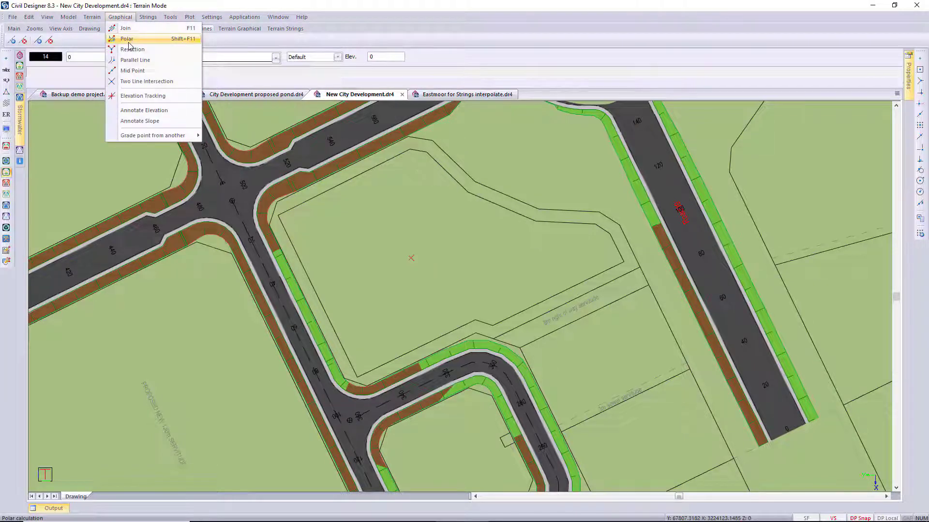
{"action": "left_click", "coordinate": [145, 95]}
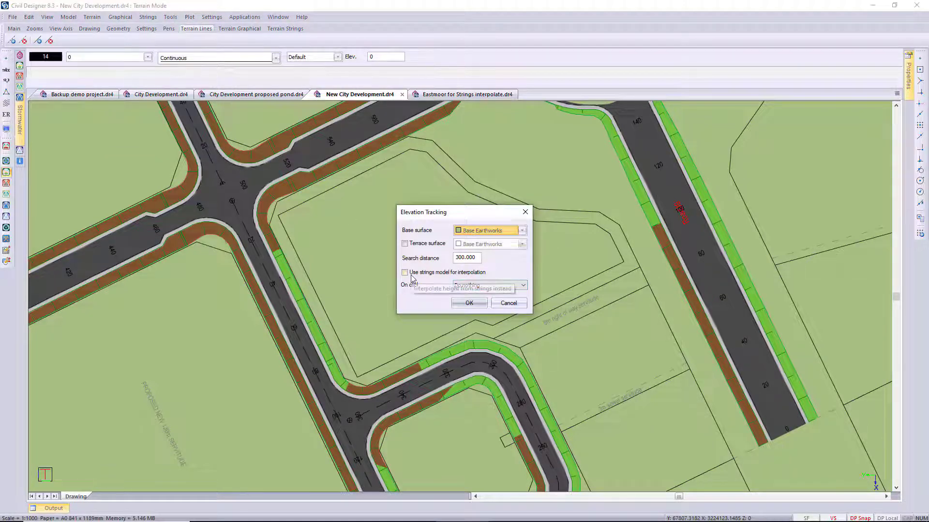
{"action": "left_click", "coordinate": [408, 273]}
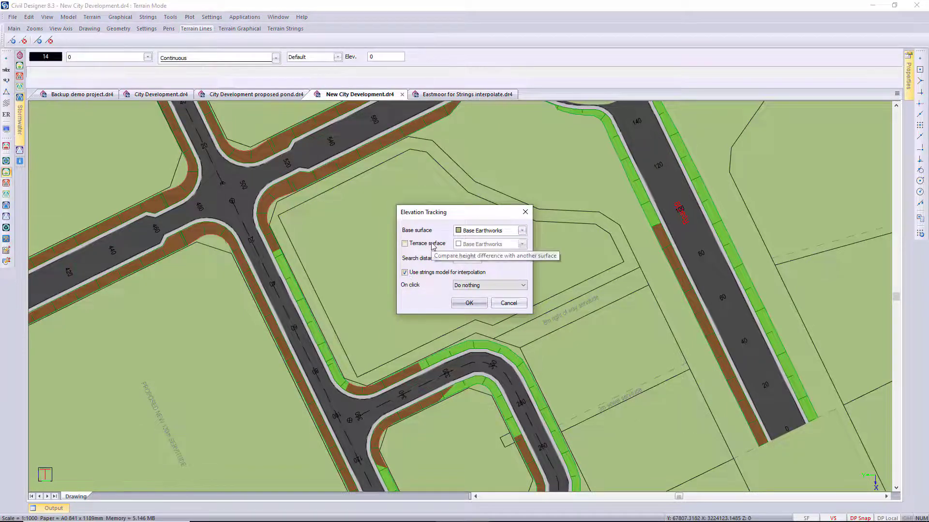
{"action": "left_click", "coordinate": [475, 286]}
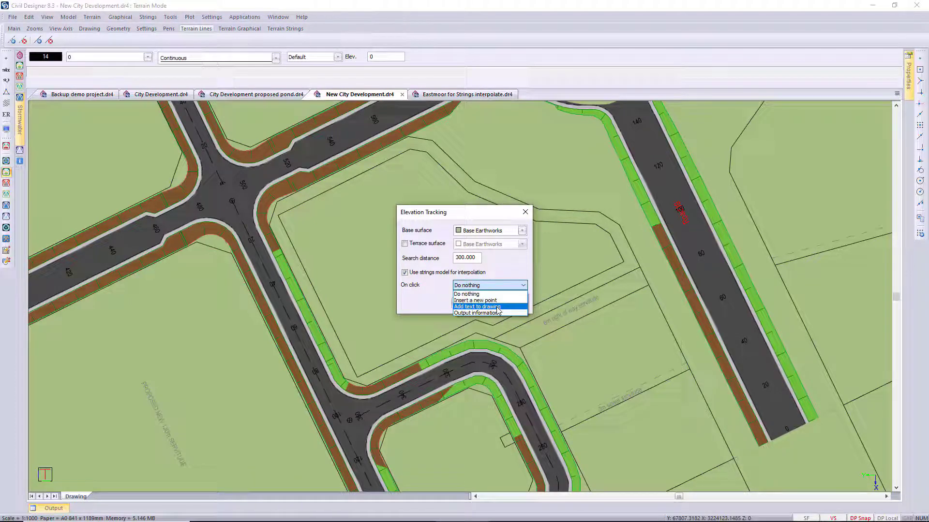
{"action": "left_click", "coordinate": [498, 307]}
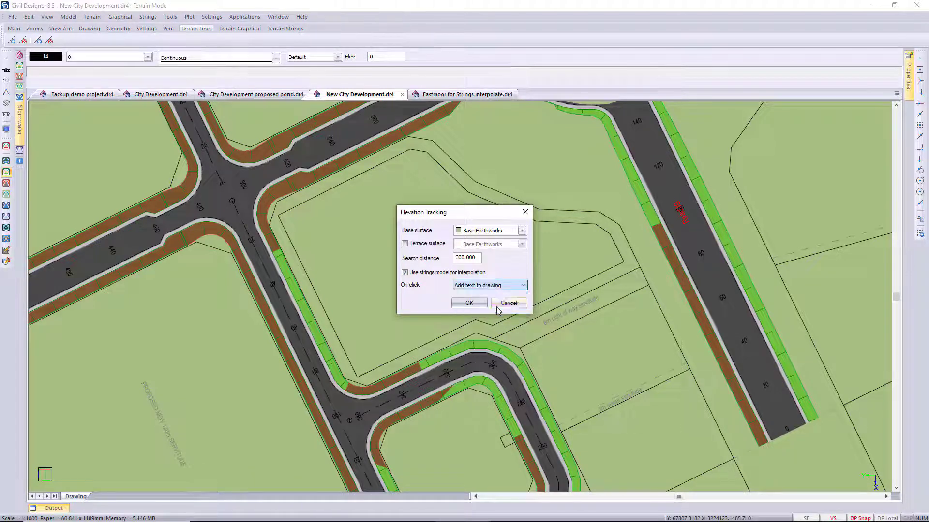
{"action": "left_click", "coordinate": [469, 303]}
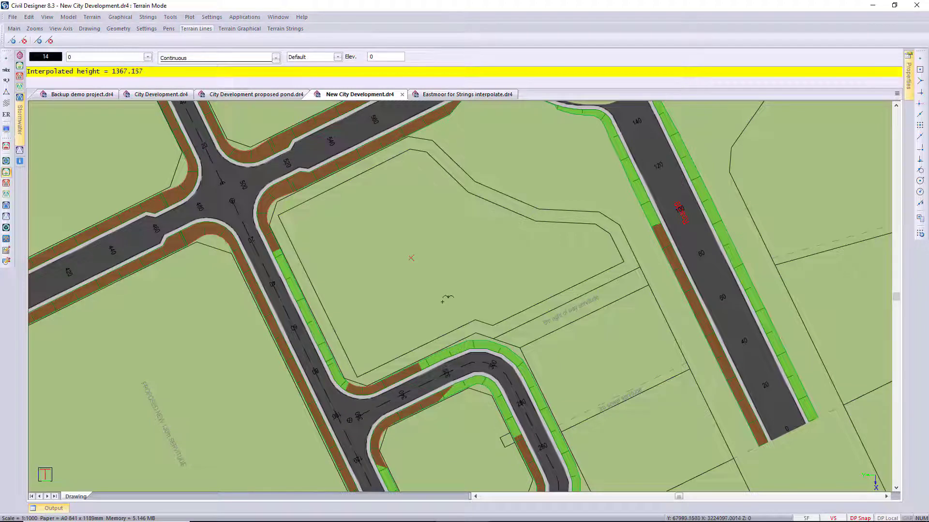
Place a tracked elevation label near the middle of the block and end elevation tracking
{"action": "left_click", "coordinate": [416, 262]}
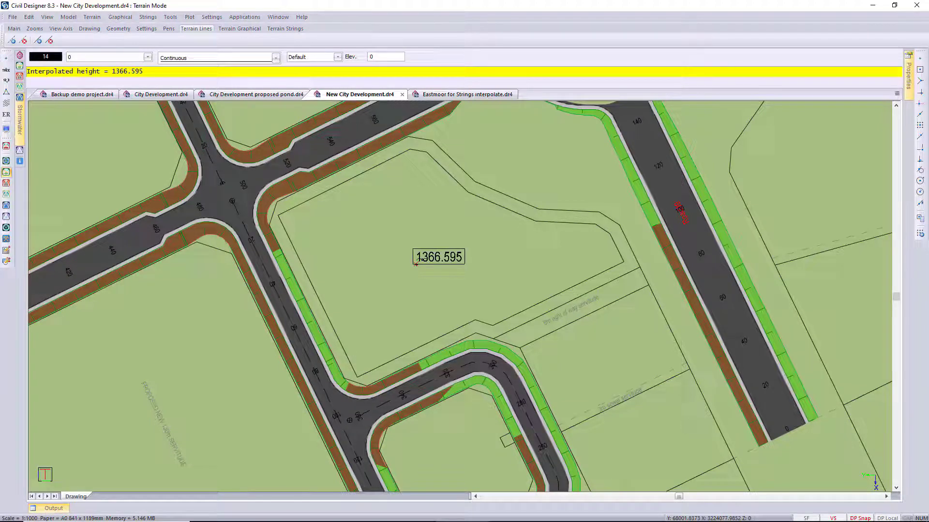
{"action": "right_click", "coordinate": [388, 236]}
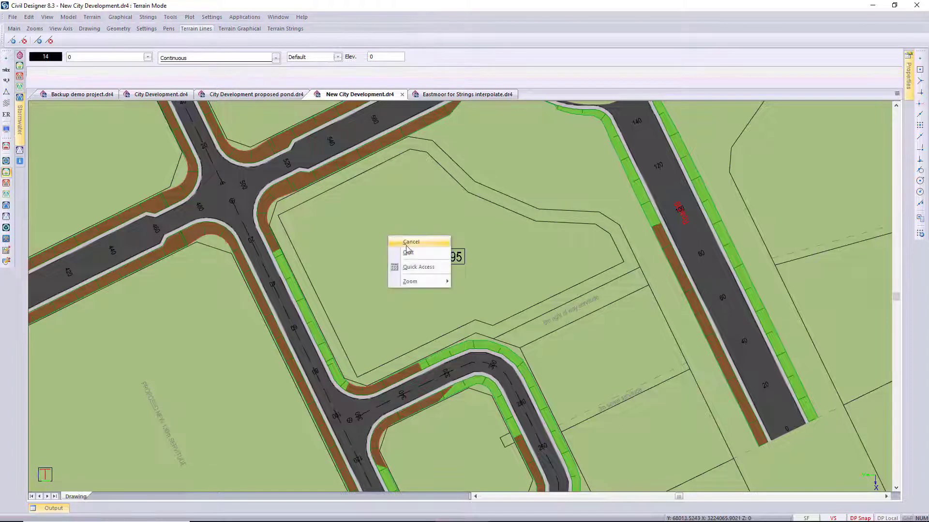
{"action": "left_click", "coordinate": [409, 254]}
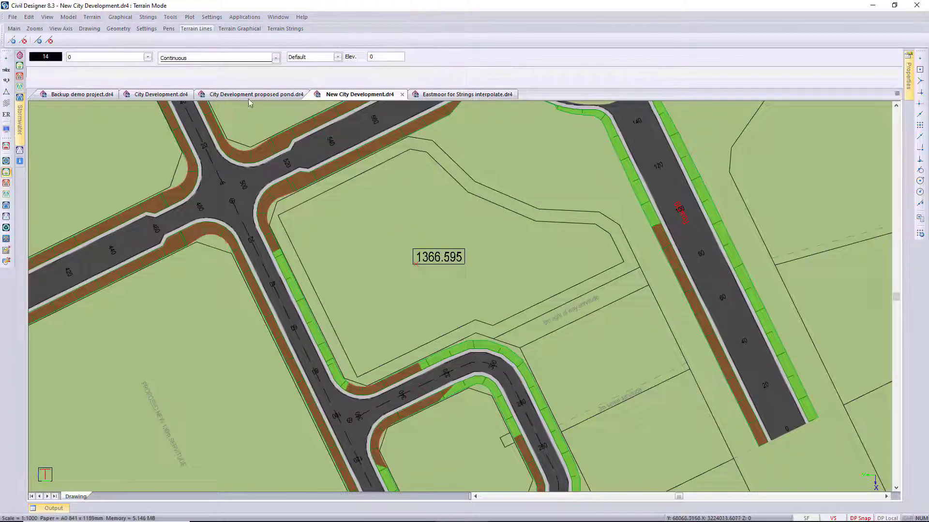
Annotate a Base Earthworks spot-shot elevation with 2 decimals, using the strings model, inside the block on the side nearest the crossroads
{"action": "left_click", "coordinate": [127, 18]}
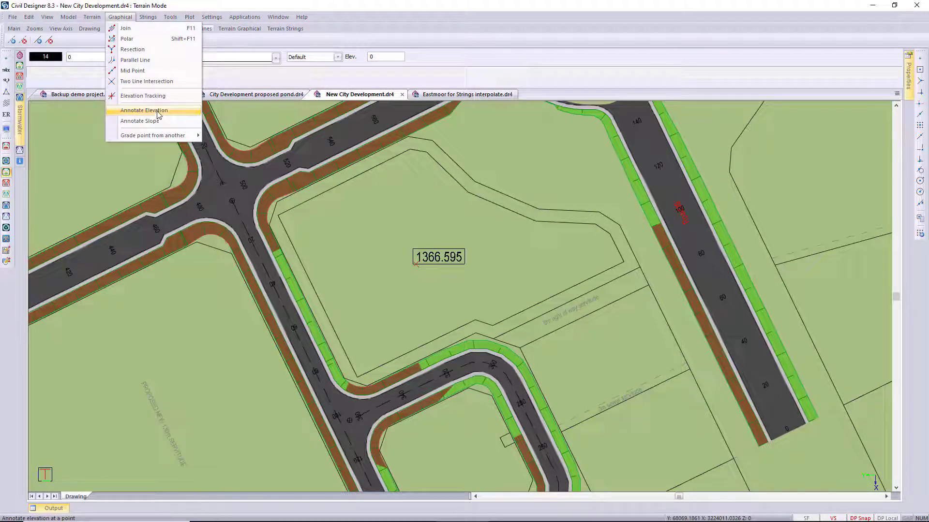
{"action": "left_click", "coordinate": [158, 115]}
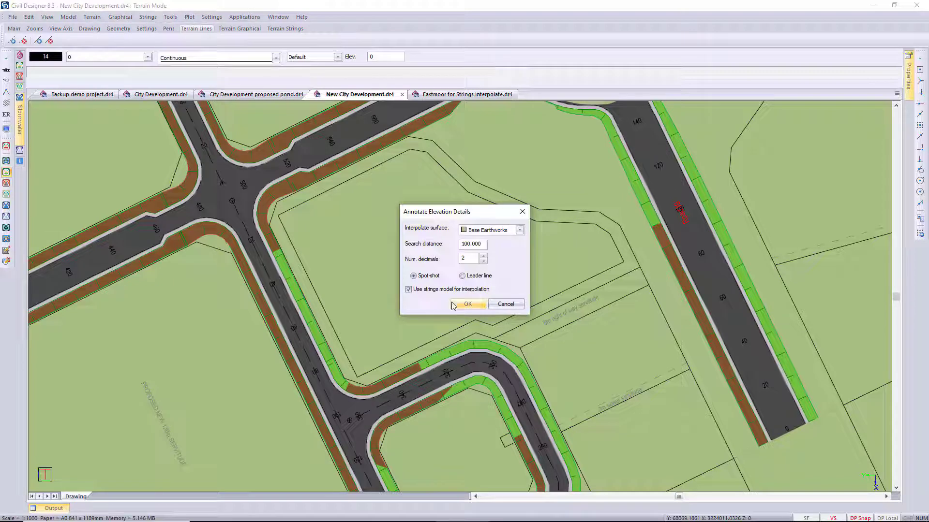
{"action": "left_click", "coordinate": [467, 304]}
{"action": "left_click", "coordinate": [415, 264]}
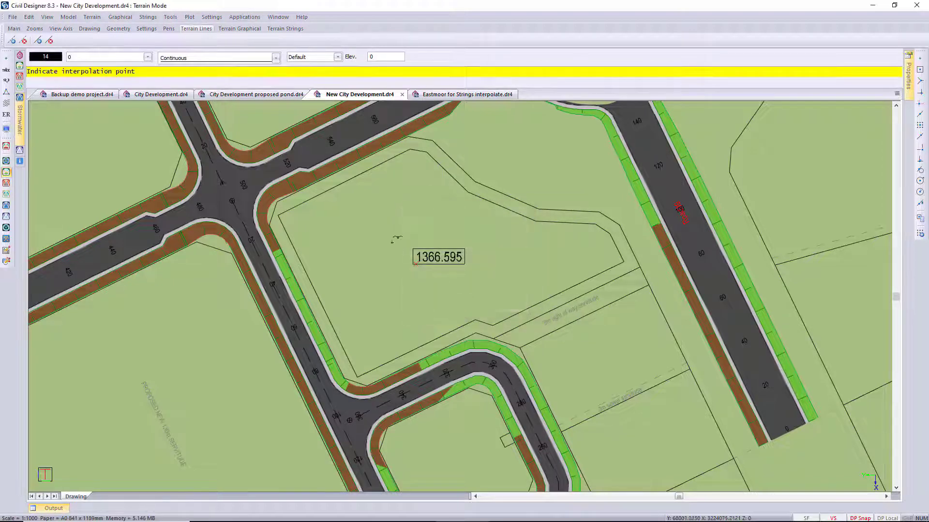
{"action": "left_click", "coordinate": [359, 231]}
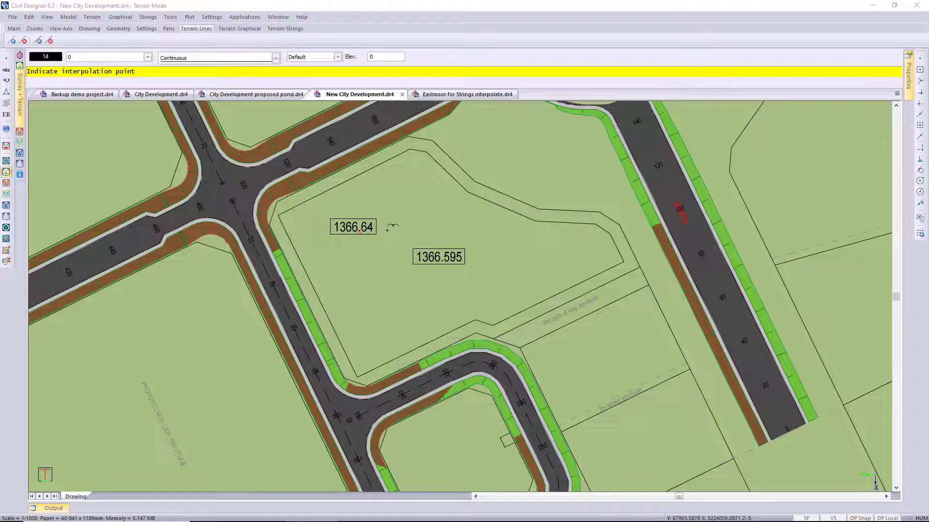
{"action": "right_click", "coordinate": [390, 226]}
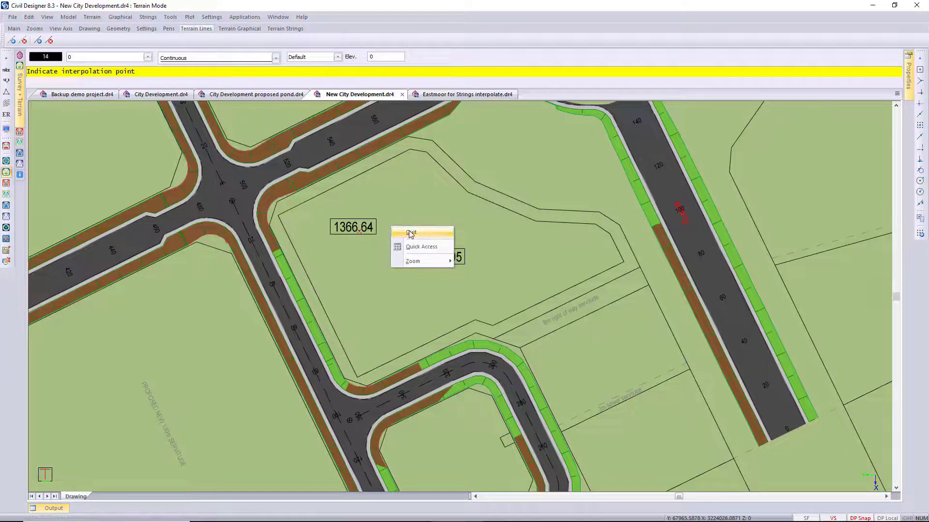
{"action": "left_click", "coordinate": [410, 234]}
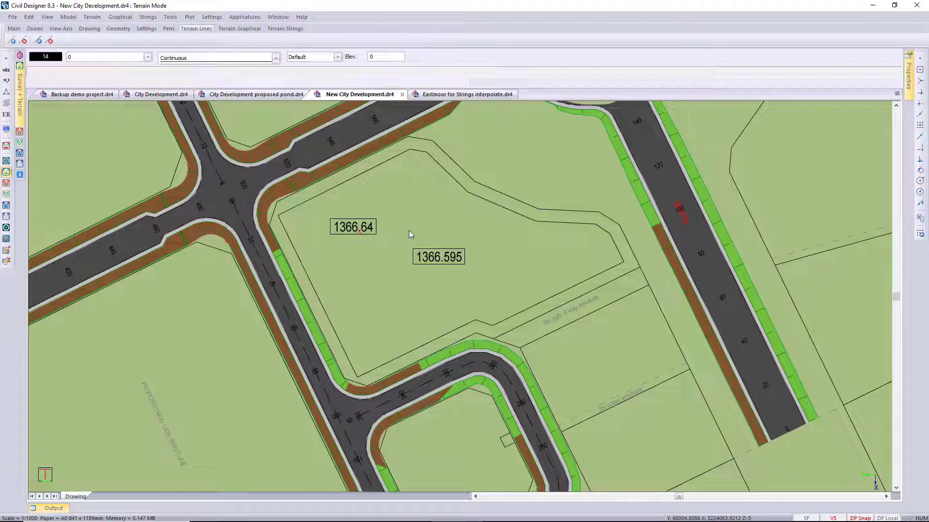
Create terrain string String1 from the offset outline polyline at fixed height 1366 with arc chainage interval 5, deleting the polyline
{"action": "left_click", "coordinate": [148, 17]}
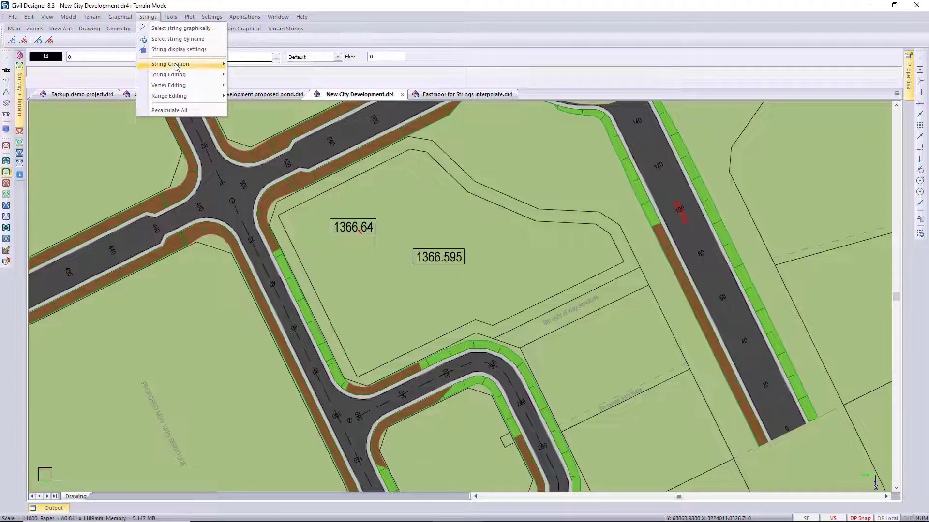
{"action": "mouse_move", "coordinate": [176, 67]}
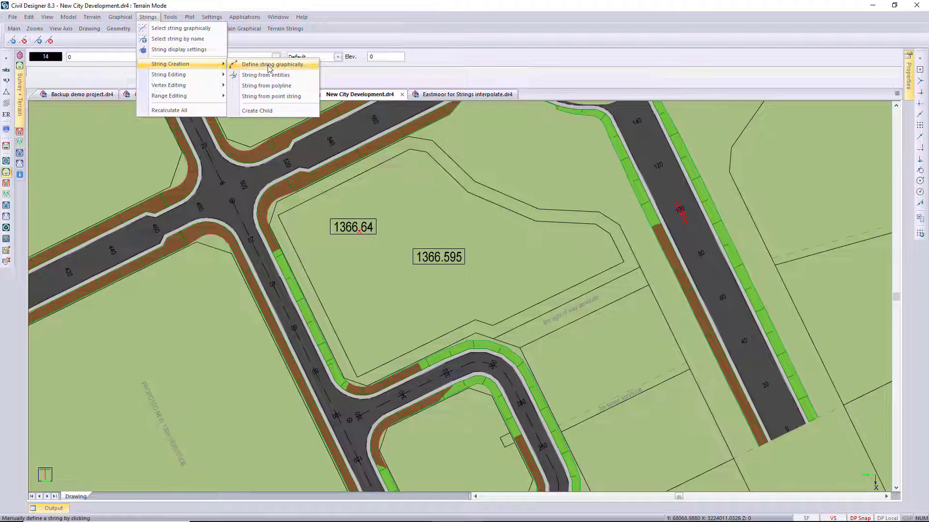
{"action": "left_click", "coordinate": [284, 91]}
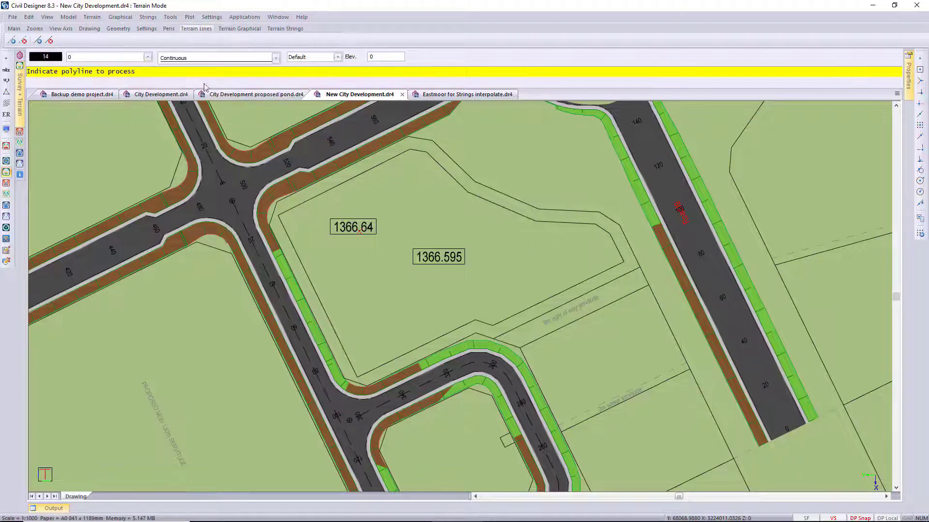
{"action": "left_click", "coordinate": [117, 76]}
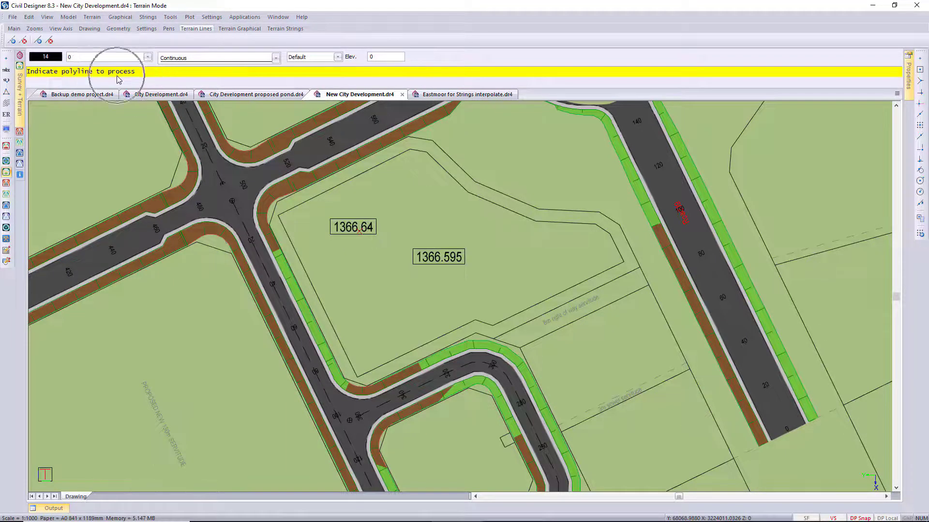
{"action": "left_click", "coordinate": [369, 169]}
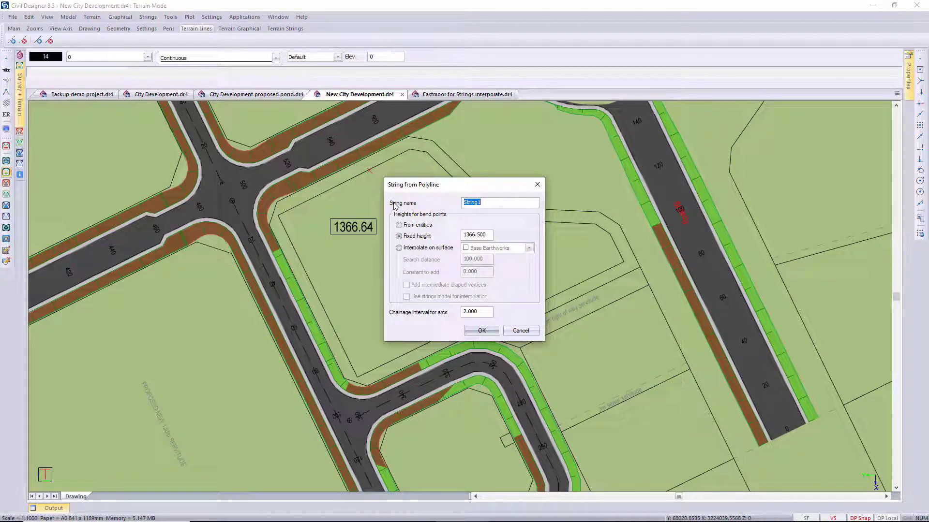
{"action": "left_click_drag", "start_coordinate": [473, 192], "coordinate": [566, 191]}
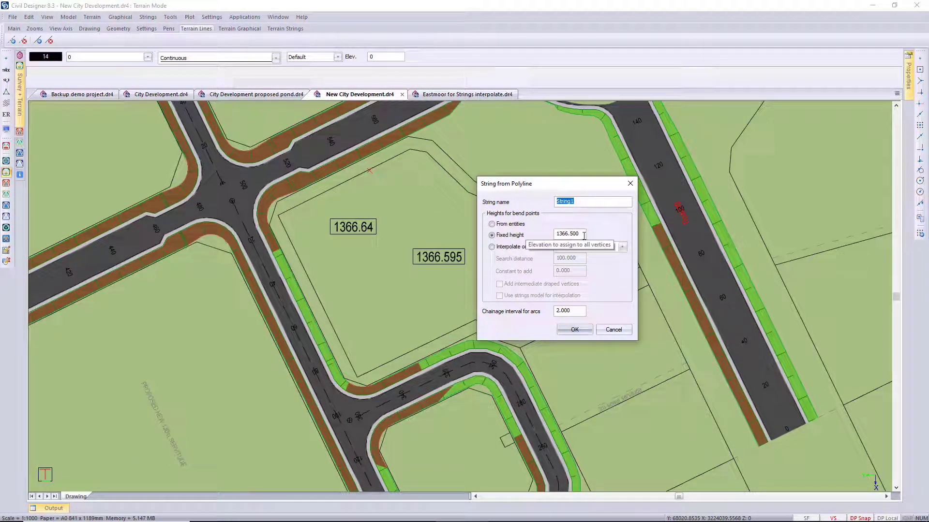
{"action": "left_click_drag", "start_coordinate": [584, 236], "coordinate": [555, 235]}
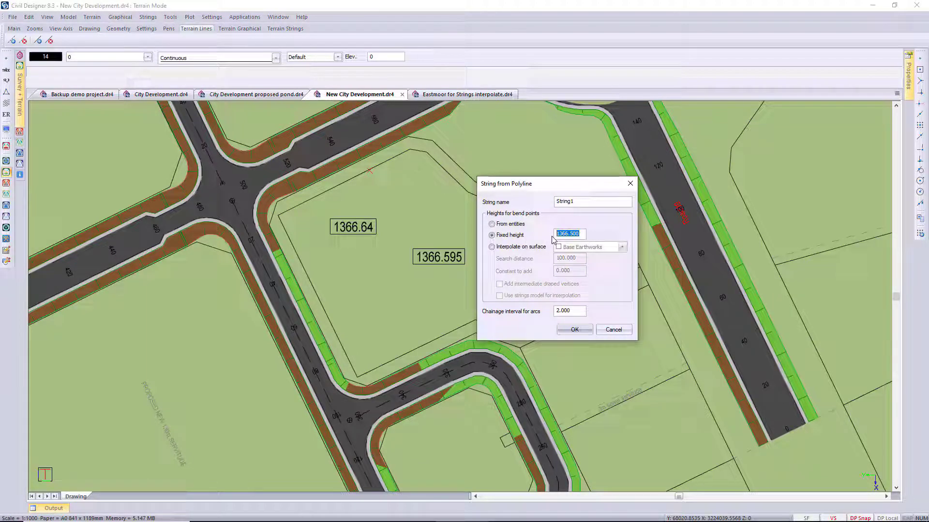
{"action": "type", "text": "1366"}
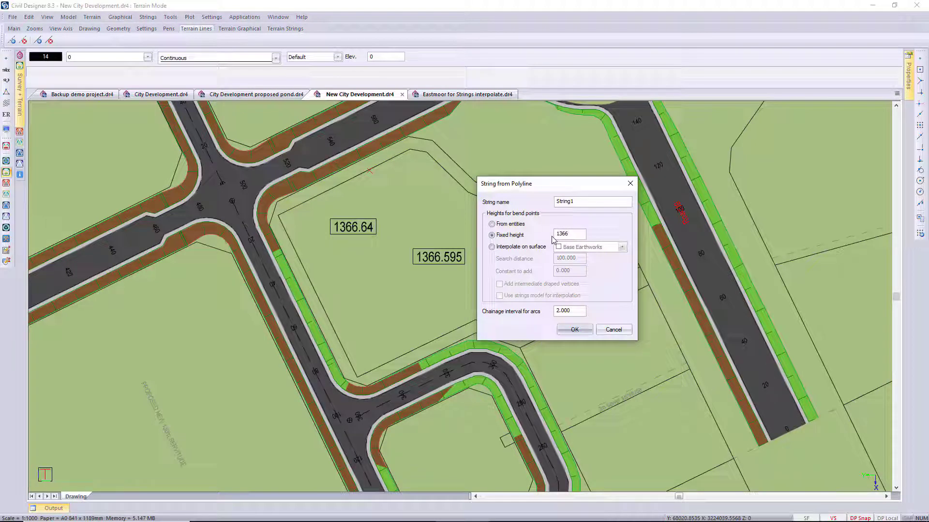
{"action": "left_click_drag", "start_coordinate": [576, 311], "coordinate": [536, 315]}
{"action": "type", "text": "5"}
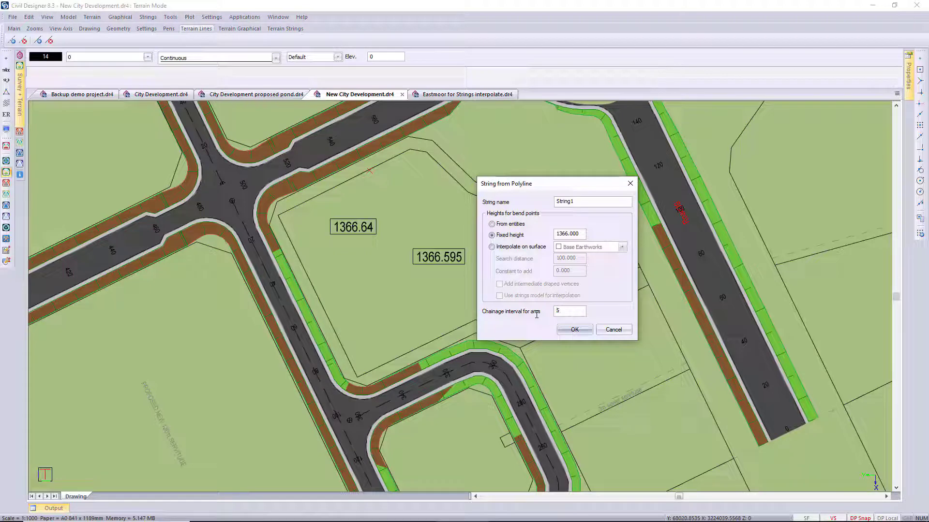
{"action": "left_click", "coordinate": [574, 330]}
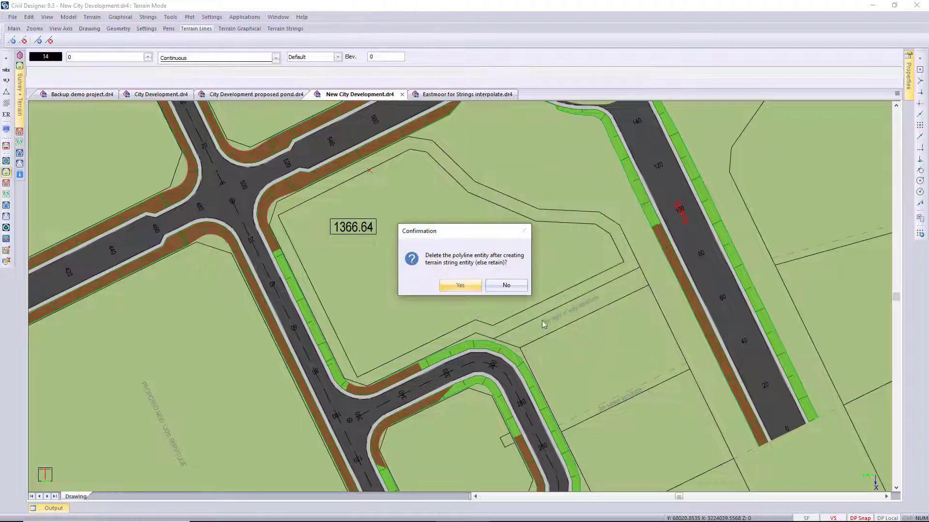
{"action": "left_click", "coordinate": [461, 286]}
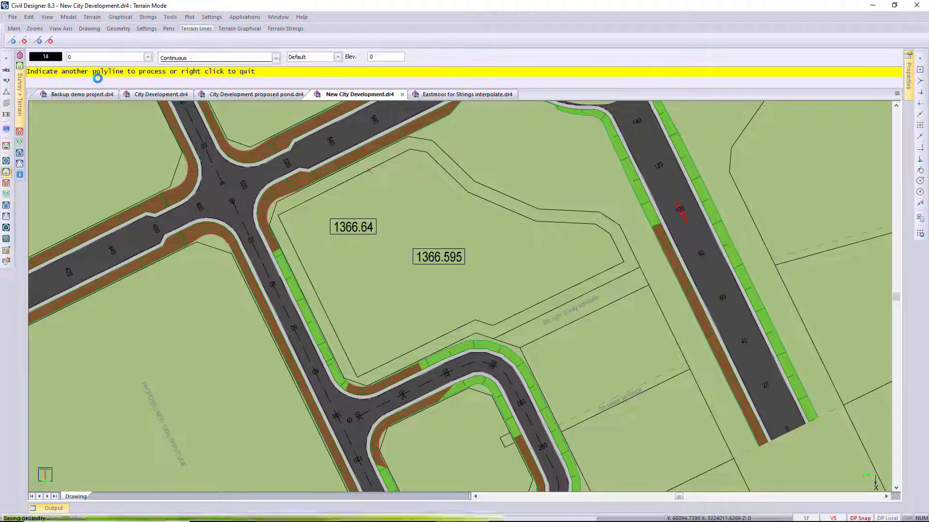
{"action": "right_click", "coordinate": [497, 254]}
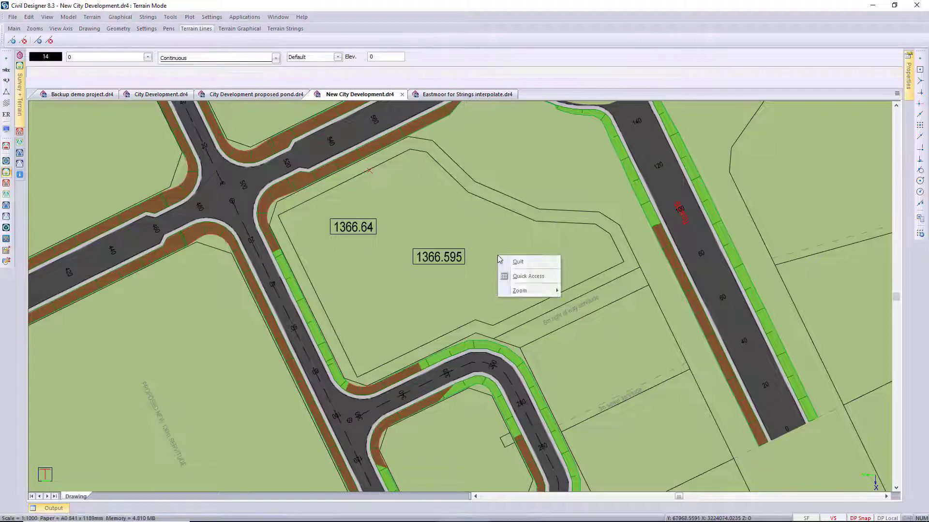
{"action": "left_click", "coordinate": [512, 263]}
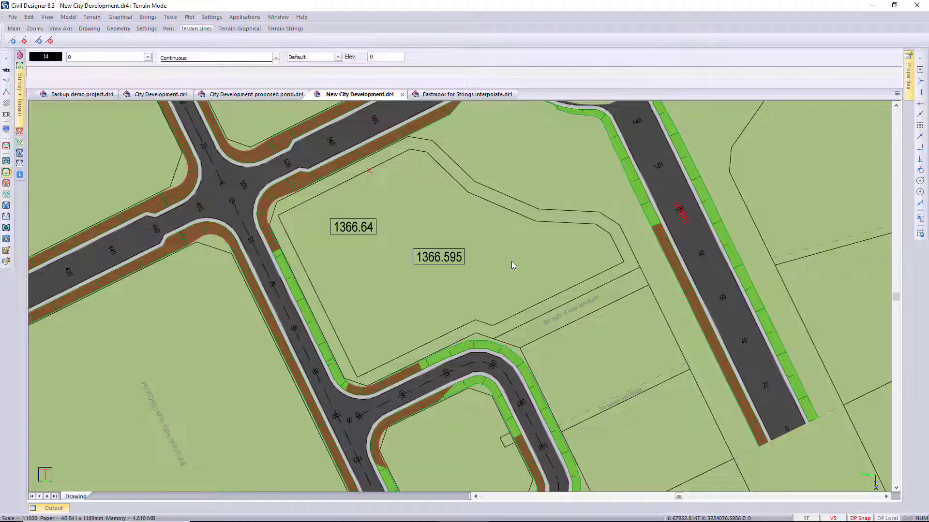
Create child string R_String1 outside String1, using Grade to Surface on Base Earthworks with 1:3 cut and fill slopes, including the strings model
{"action": "left_click", "coordinate": [459, 180]}
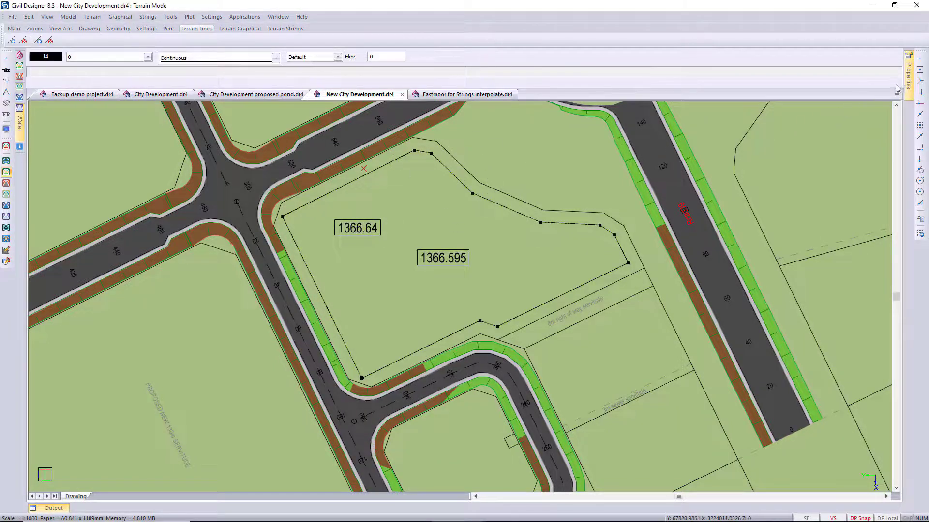
{"action": "mouse_move", "coordinate": [909, 85]}
{"action": "left_click", "coordinate": [148, 18]}
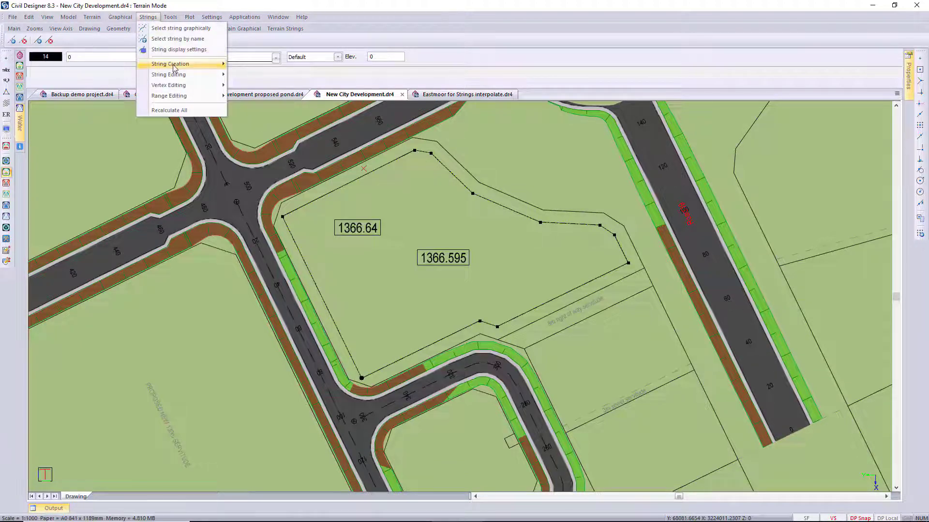
{"action": "mouse_move", "coordinate": [171, 65]}
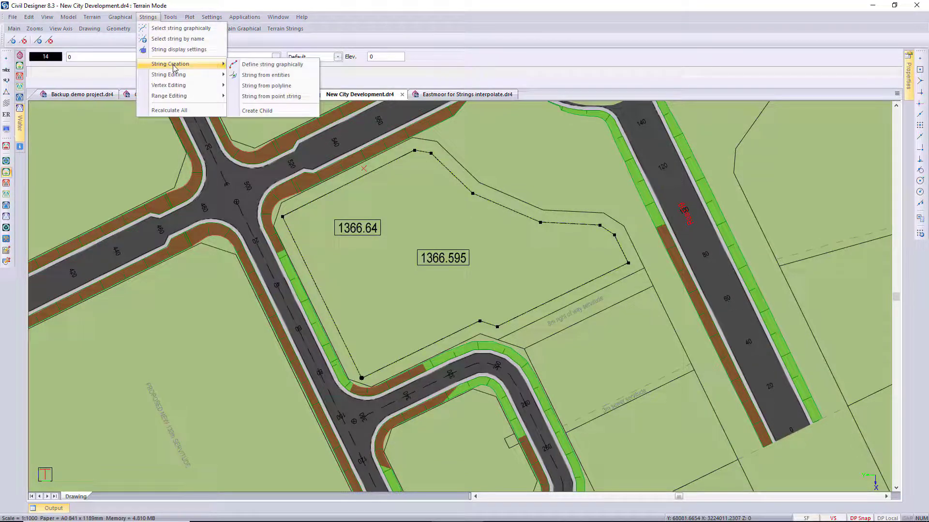
{"action": "left_click", "coordinate": [272, 113]}
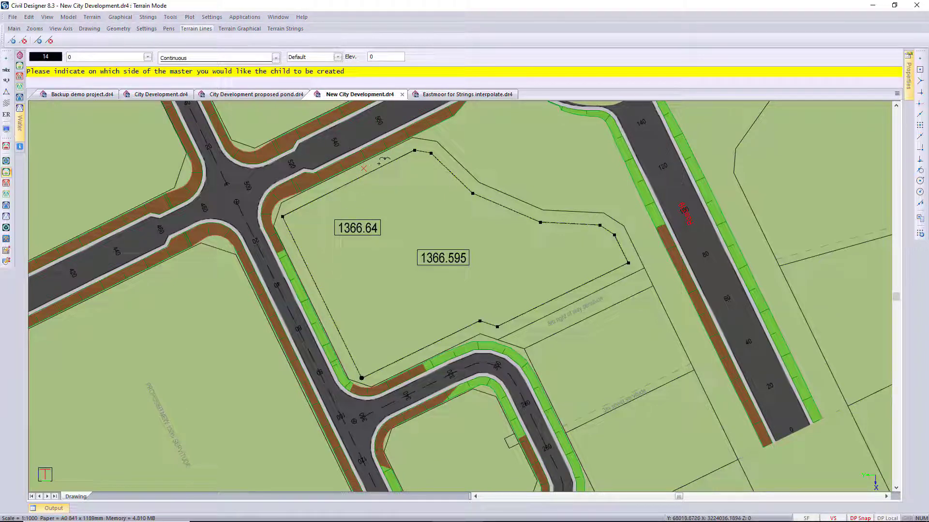
{"action": "left_click", "coordinate": [378, 163]}
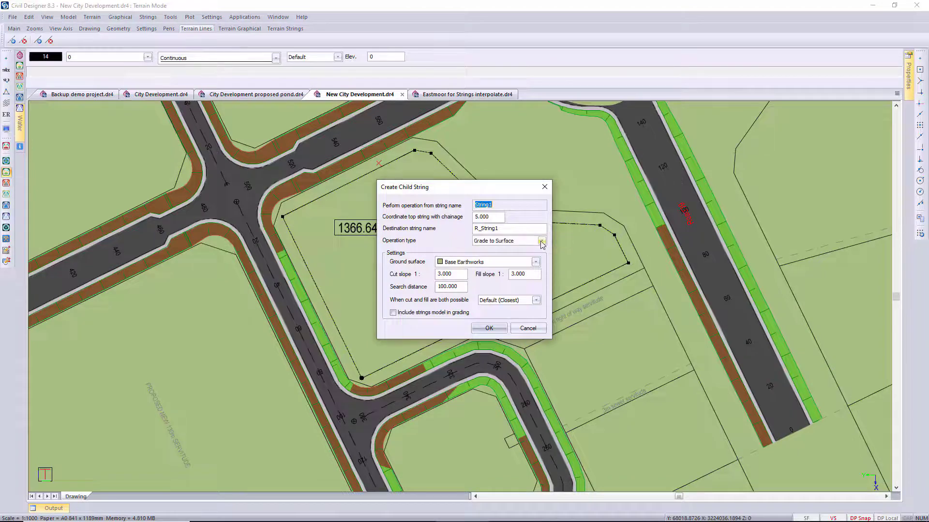
{"action": "left_click", "coordinate": [541, 240]}
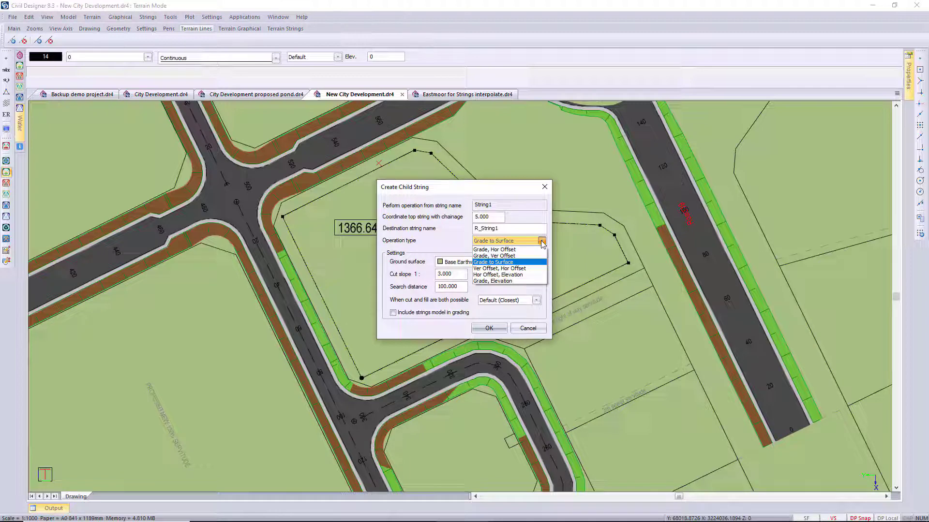
{"action": "left_click", "coordinate": [523, 262]}
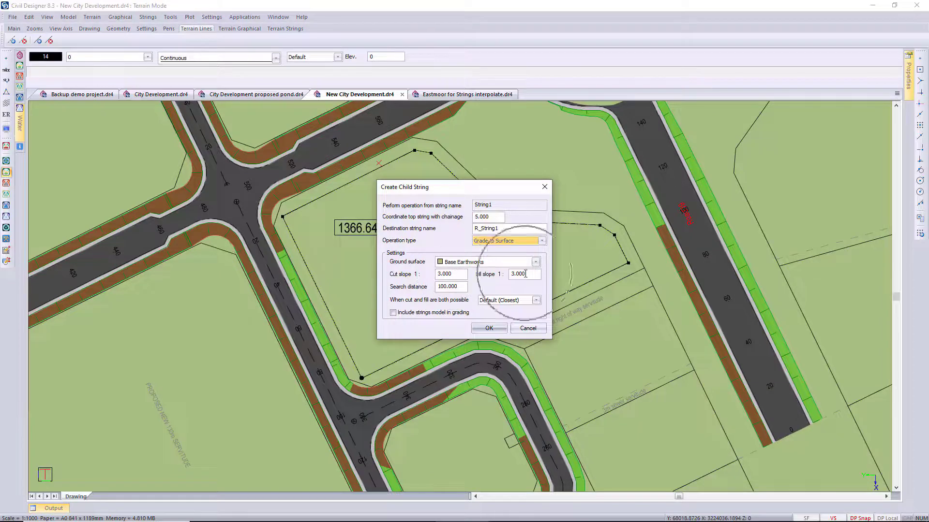
{"action": "left_click", "coordinate": [393, 313]}
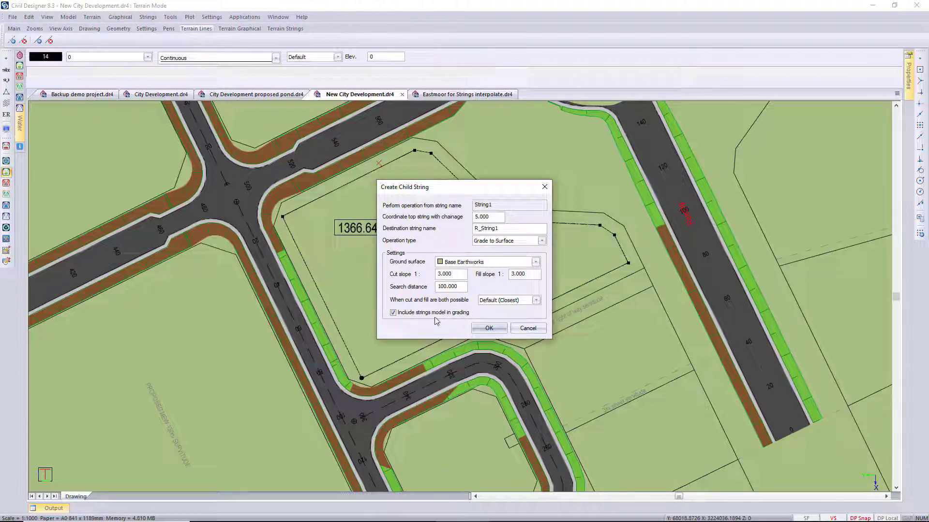
{"action": "left_click", "coordinate": [484, 329]}
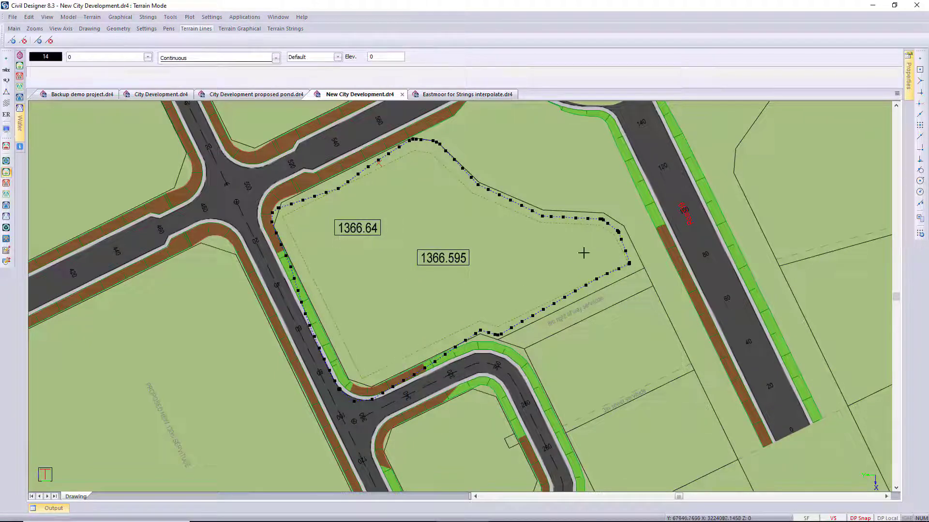
Turn on bank display for child string R_String1 and deselect it
{"action": "mouse_move", "coordinate": [909, 89]}
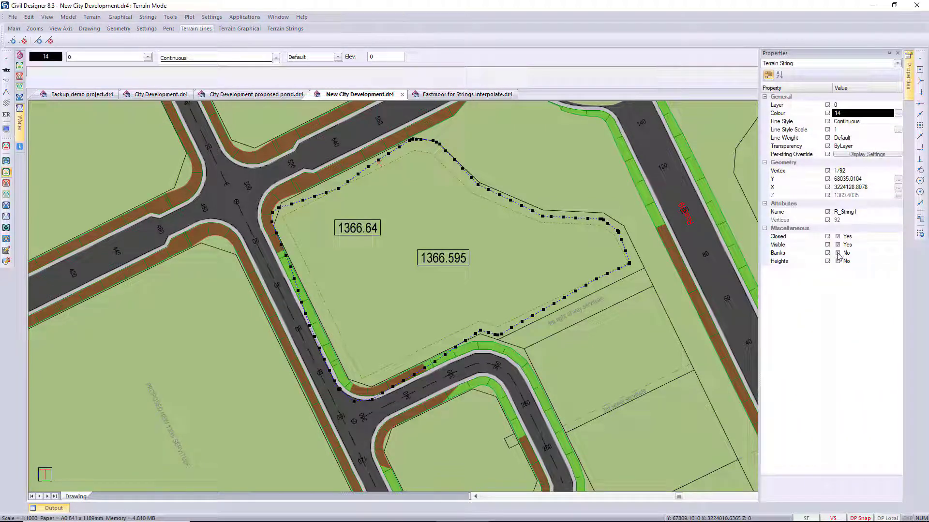
{"action": "left_click", "coordinate": [838, 253]}
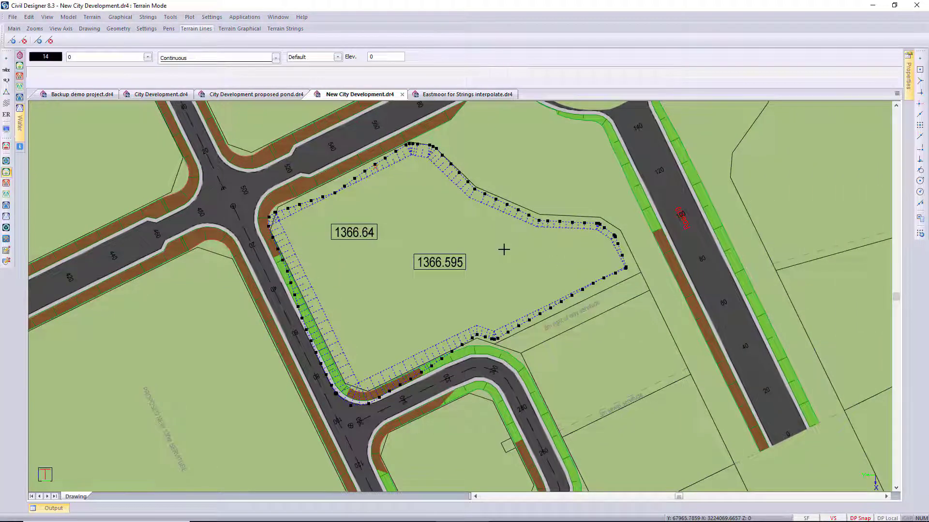
{"action": "key", "text": "Escape"}
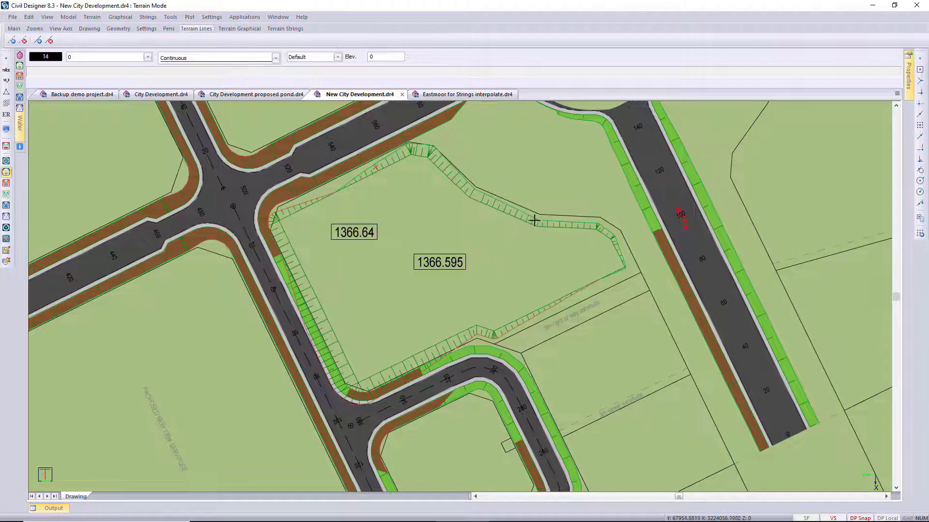
Hide the CAD text layer within the Roads layer filter
{"action": "scroll", "coordinate": [379, 379], "scroll_direction": "up", "scroll_amount": 3}
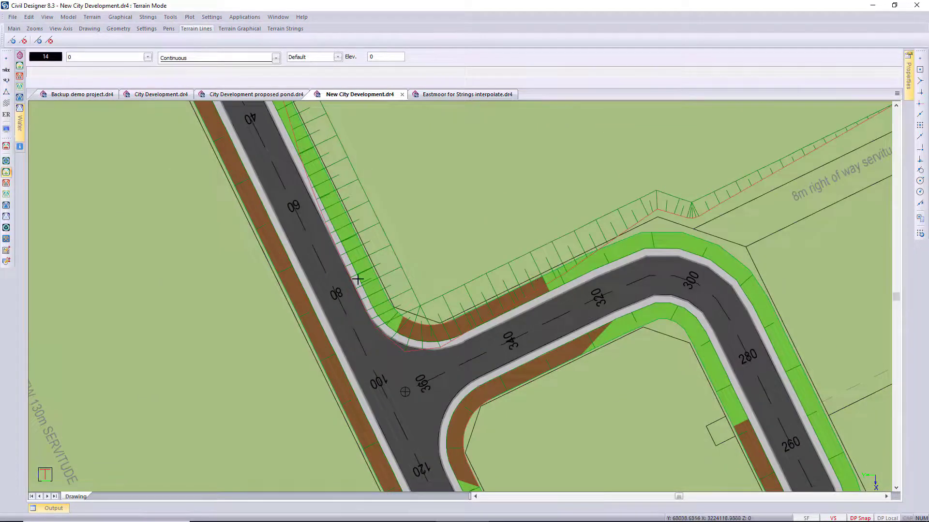
{"action": "scroll", "coordinate": [487, 274], "scroll_direction": "down", "scroll_amount": 3}
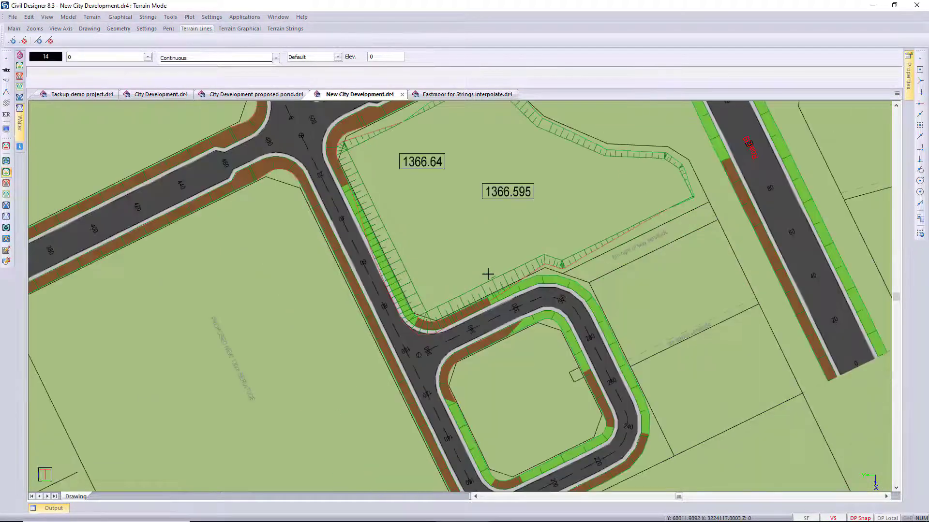
{"action": "middle_click_drag", "start_coordinate": [456, 296], "coordinate": [437, 335]}
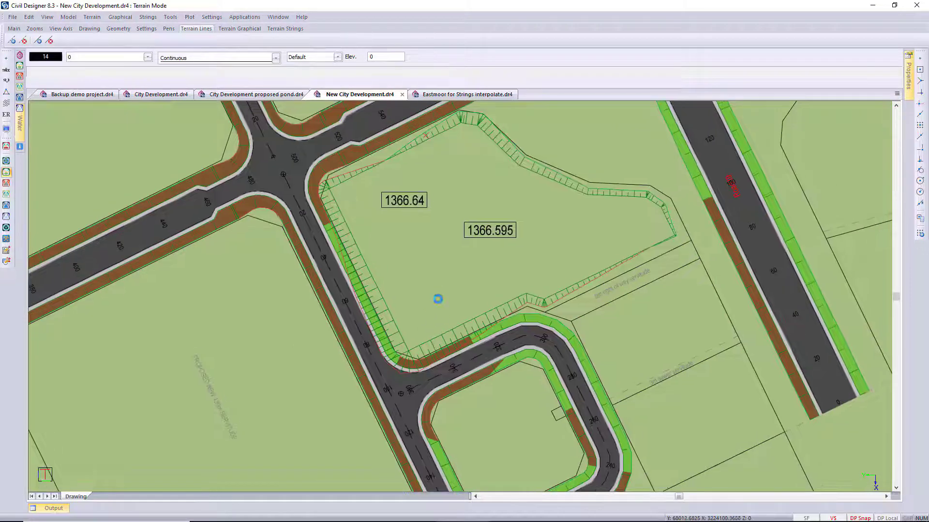
{"action": "middle_click_drag", "start_coordinate": [437, 299], "coordinate": [414, 307]}
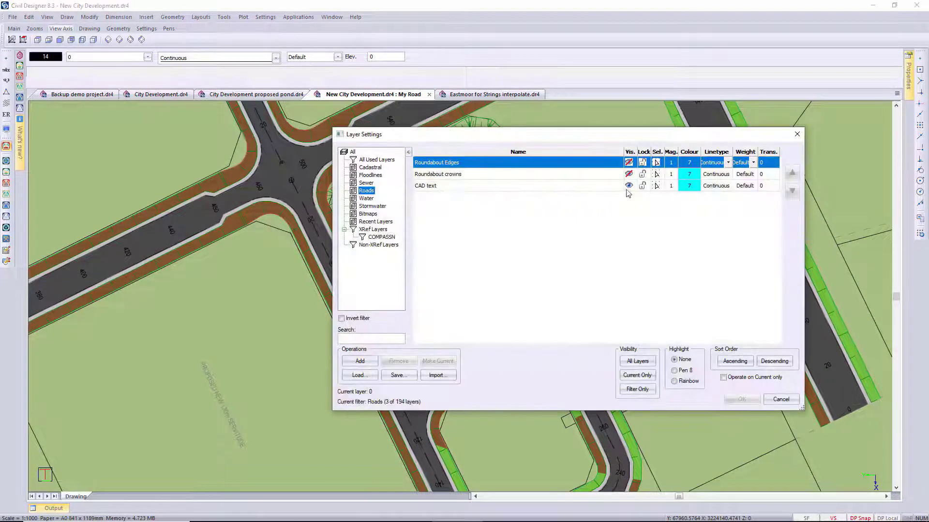
{"action": "left_click", "coordinate": [628, 188]}
{"action": "left_click", "coordinate": [740, 400]}
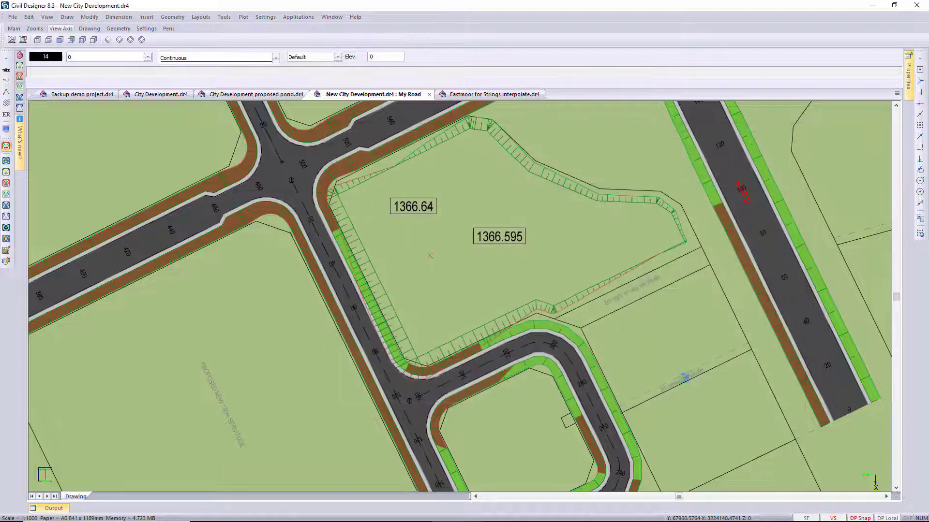
Shade the terrain surfaces transparently and turn off road string shading in the display settings
{"action": "left_click", "coordinate": [7, 129]}
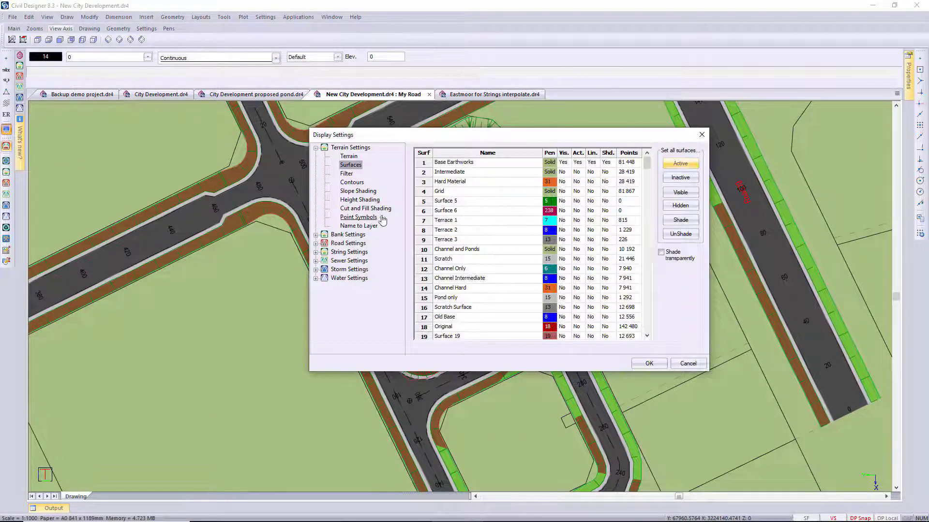
{"action": "left_click", "coordinate": [661, 252]}
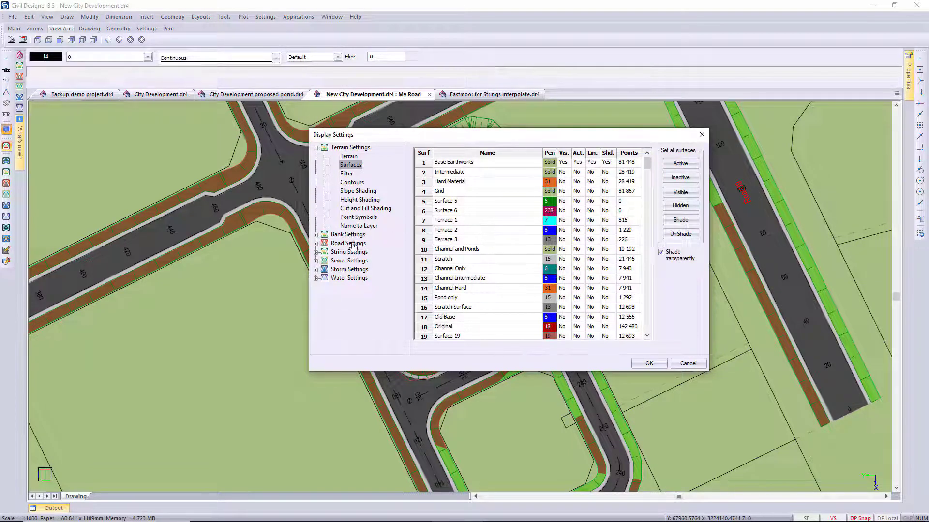
{"action": "left_click", "coordinate": [315, 244]}
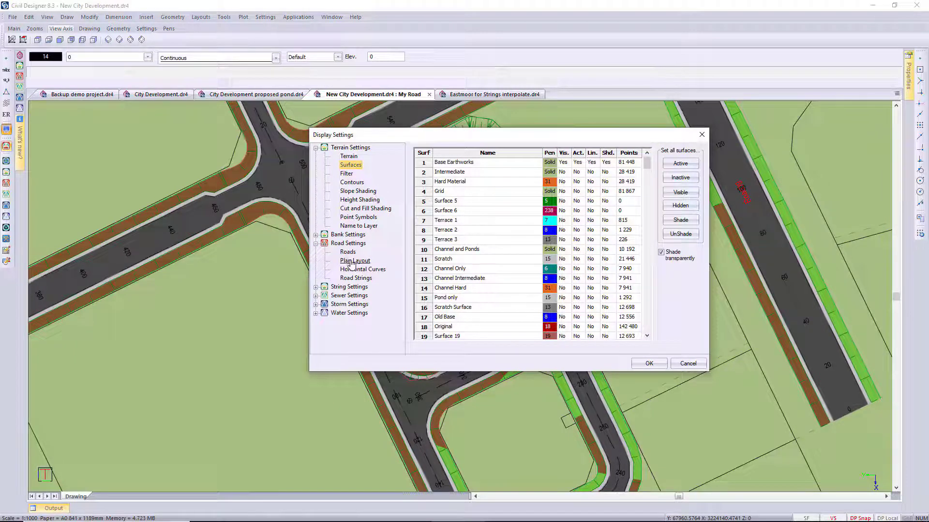
{"action": "left_click", "coordinate": [355, 278]}
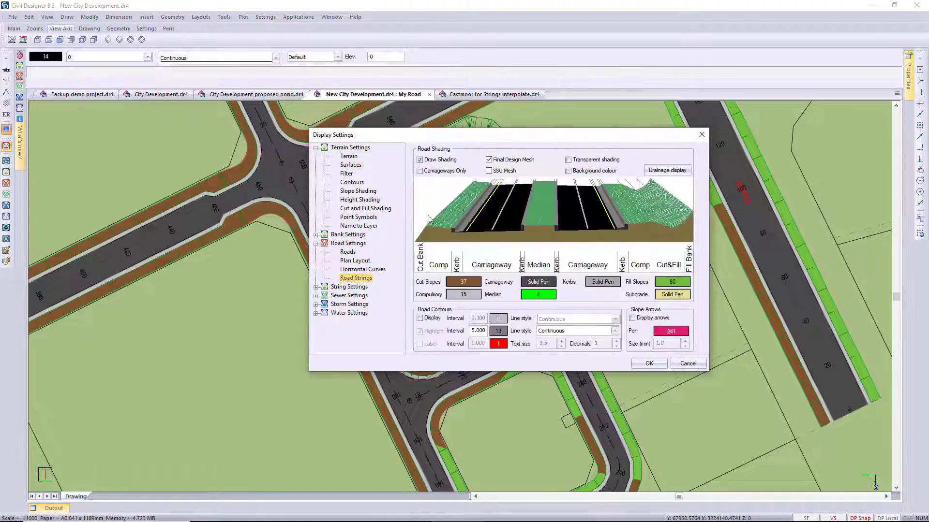
{"action": "left_click", "coordinate": [419, 159]}
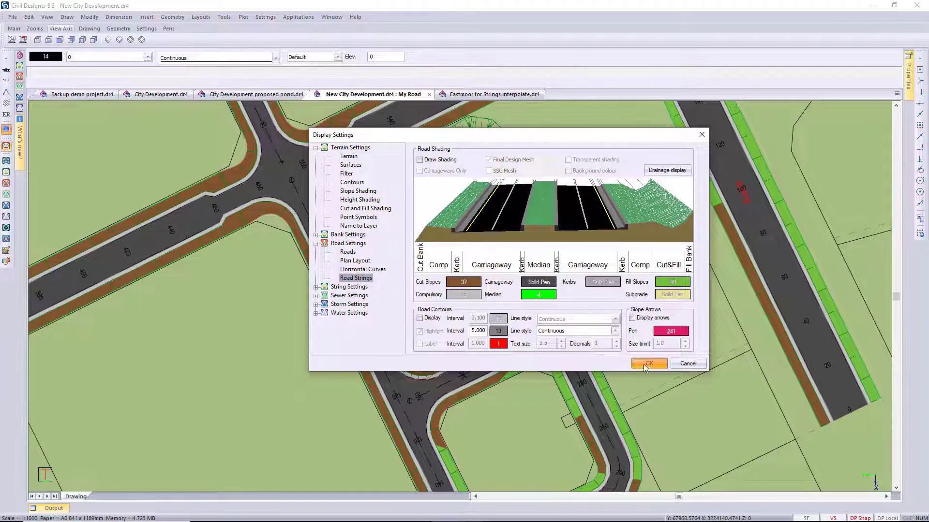
{"action": "left_click", "coordinate": [648, 363]}
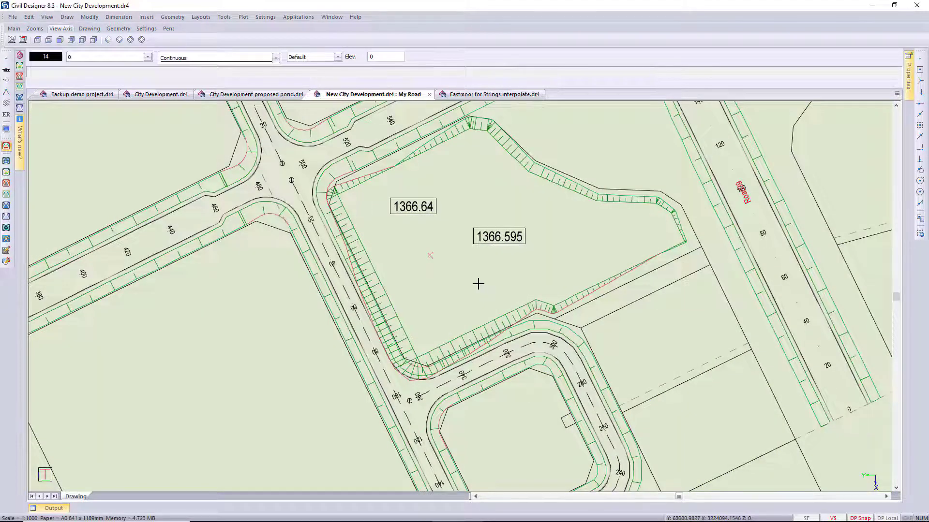
Render the drawing in 3D and examine the platform's banks around the block, including the sides facing the roundabout and the right-of-way servitude
{"action": "right_click", "coordinate": [478, 284]}
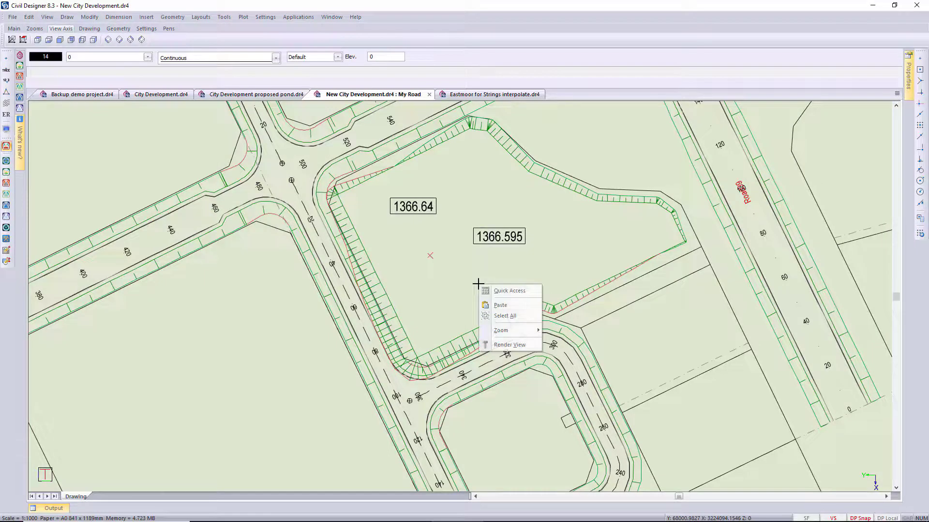
{"action": "left_click", "coordinate": [508, 345]}
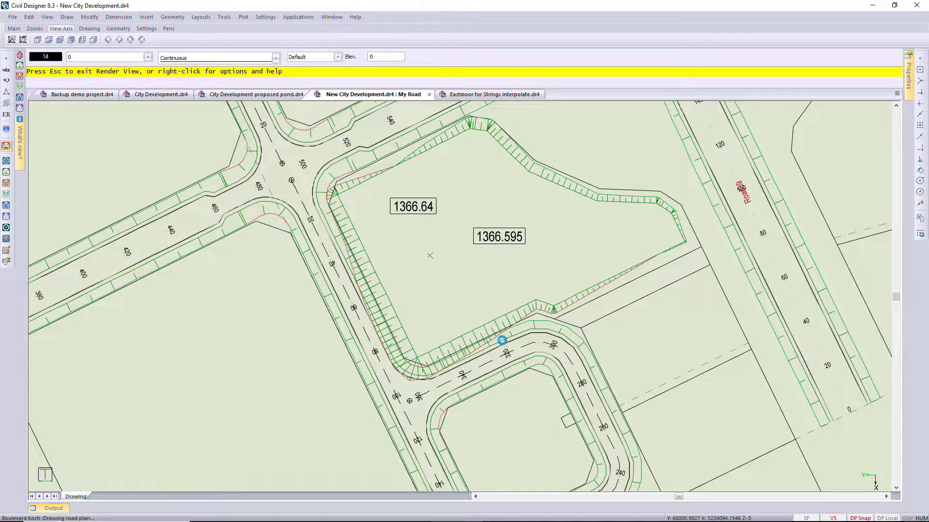
{"action": "scroll", "coordinate": [518, 352], "scroll_direction": "up", "scroll_amount": 3}
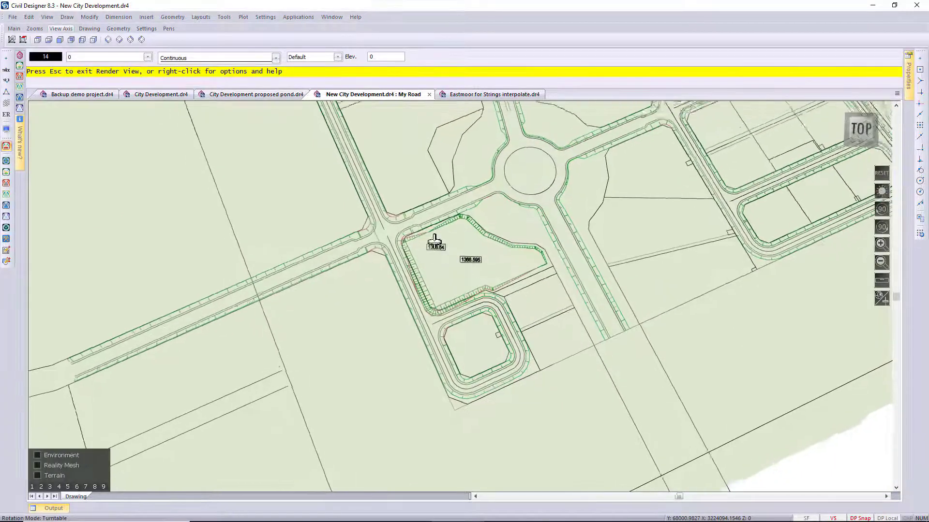
{"action": "middle_click_drag", "start_coordinate": [434, 240], "coordinate": [496, 278]}
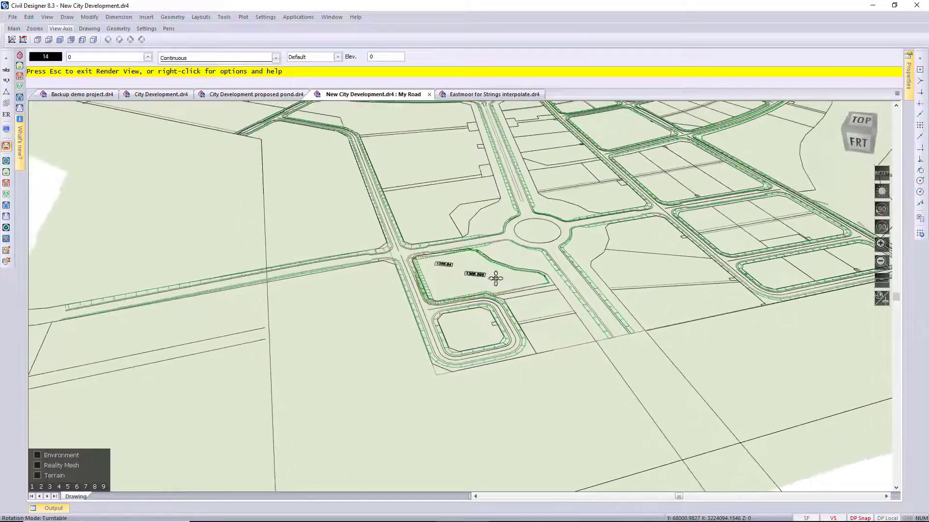
{"action": "scroll", "coordinate": [495, 278], "scroll_direction": "up", "scroll_amount": 5}
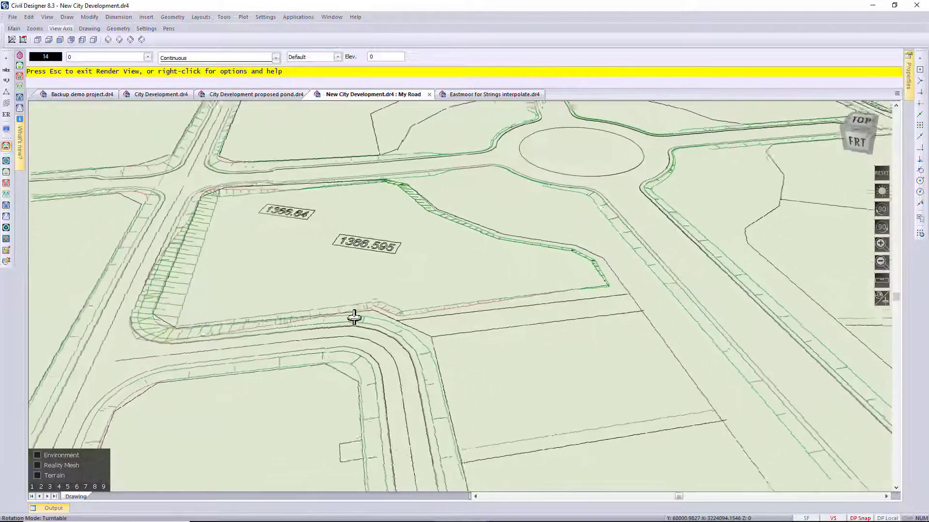
{"action": "middle_click_drag", "start_coordinate": [354, 317], "coordinate": [166, 305]}
{"action": "middle_click_drag", "start_coordinate": [612, 353], "coordinate": [355, 252]}
{"action": "scroll", "coordinate": [461, 297], "scroll_direction": "up", "scroll_amount": 3}
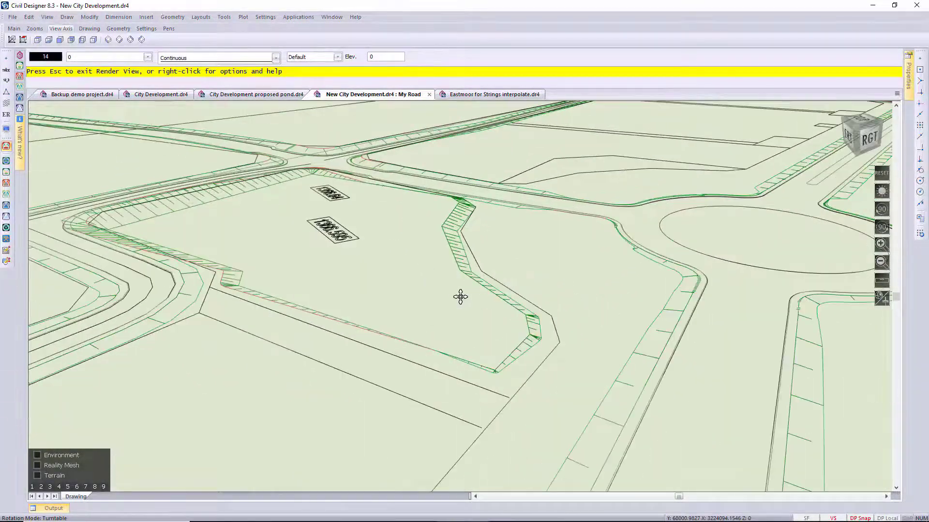
{"action": "middle_click_drag", "start_coordinate": [460, 296], "coordinate": [302, 174]}
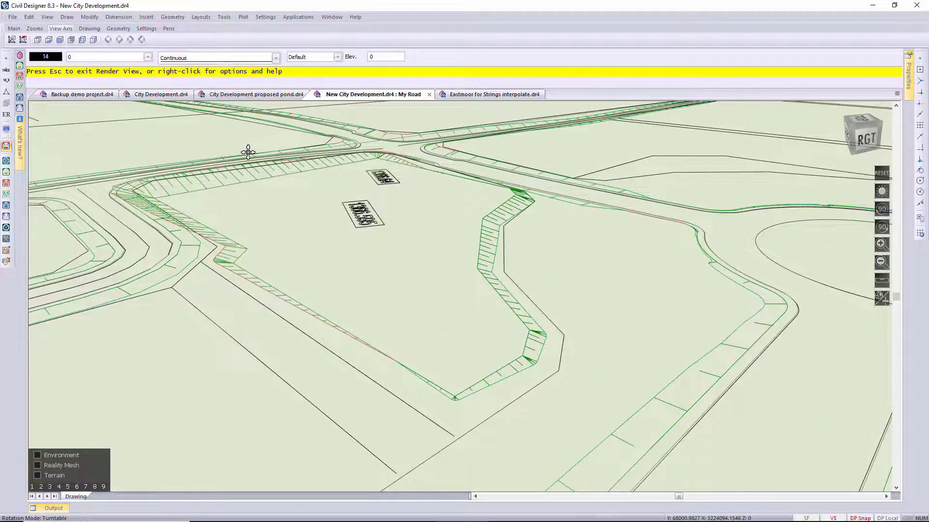
{"action": "middle_click_drag", "start_coordinate": [248, 152], "coordinate": [261, 172]}
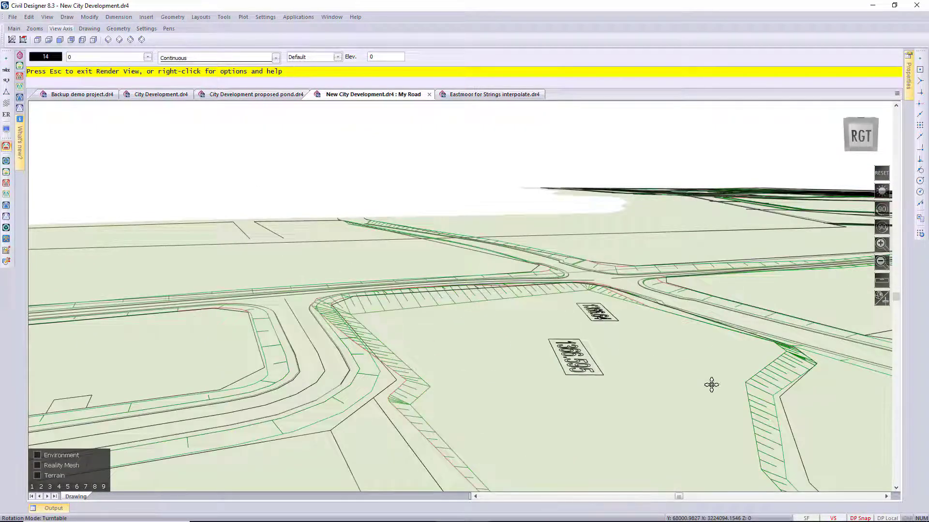
{"action": "middle_click_drag", "start_coordinate": [701, 383], "coordinate": [572, 408]}
Examine up close in 3D how the platform bank meets the edge of the adjoining road between the crossroads and the lower junction
{"action": "middle_click_drag", "start_coordinate": [329, 371], "coordinate": [502, 361]}
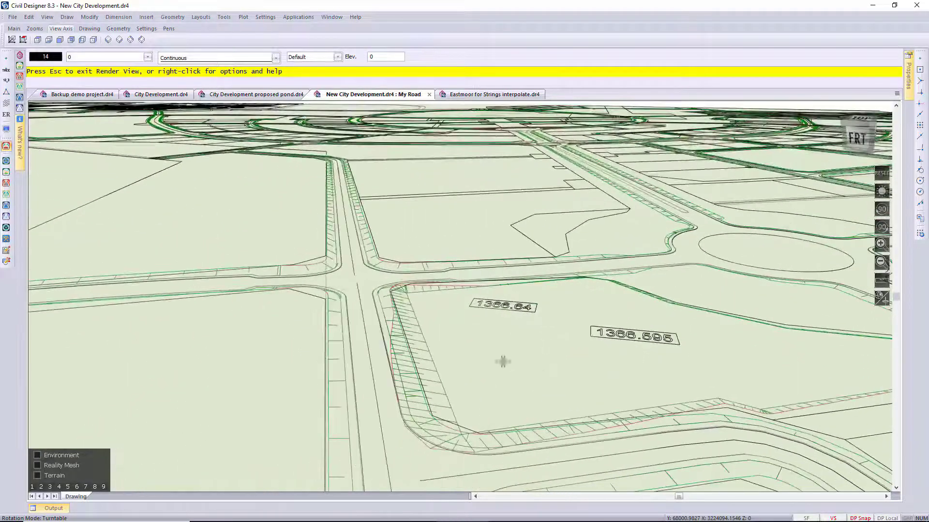
{"action": "scroll", "coordinate": [430, 310], "scroll_direction": "up", "scroll_amount": 5}
{"action": "mouse_move", "coordinate": [465, 301]}
{"action": "middle_mouse_down"}
{"action": "mouse_move", "coordinate": [491, 311]}
{"action": "mouse_move", "coordinate": [480, 271]}
{"action": "mouse_move", "coordinate": [460, 296]}
{"action": "mouse_move", "coordinate": [474, 296]}
{"action": "mouse_move", "coordinate": [475, 265]}
{"action": "mouse_move", "coordinate": [462, 314]}
{"action": "mouse_move", "coordinate": [429, 321]}
{"action": "mouse_move", "coordinate": [447, 321]}
{"action": "middle_mouse_up"}
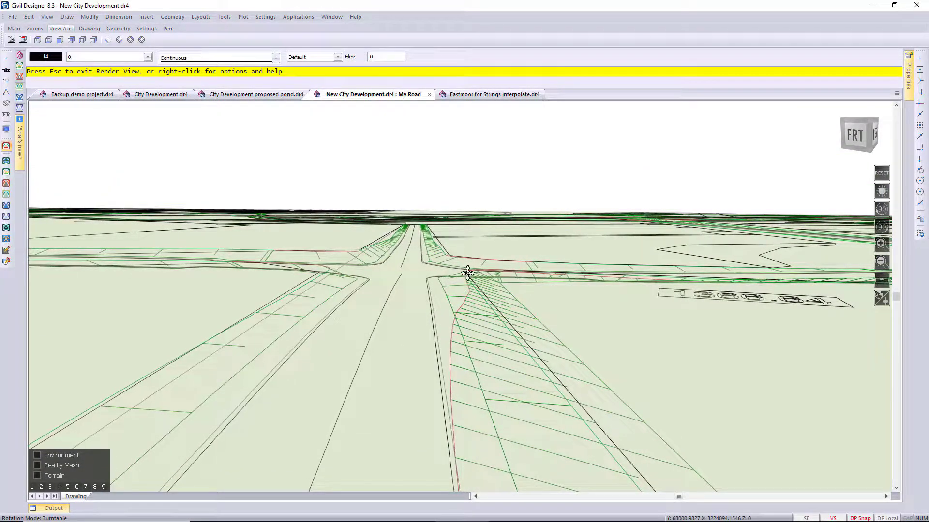
{"action": "middle_click_drag", "start_coordinate": [483, 402], "coordinate": [442, 329]}
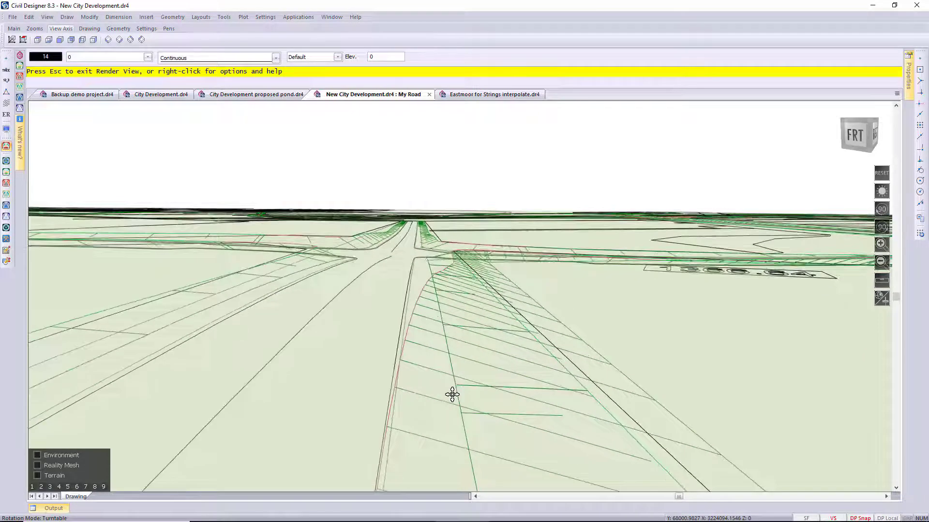
{"action": "scroll", "coordinate": [451, 392], "scroll_direction": "up", "scroll_amount": 3}
{"action": "middle_click_drag", "start_coordinate": [477, 367], "coordinate": [436, 291]}
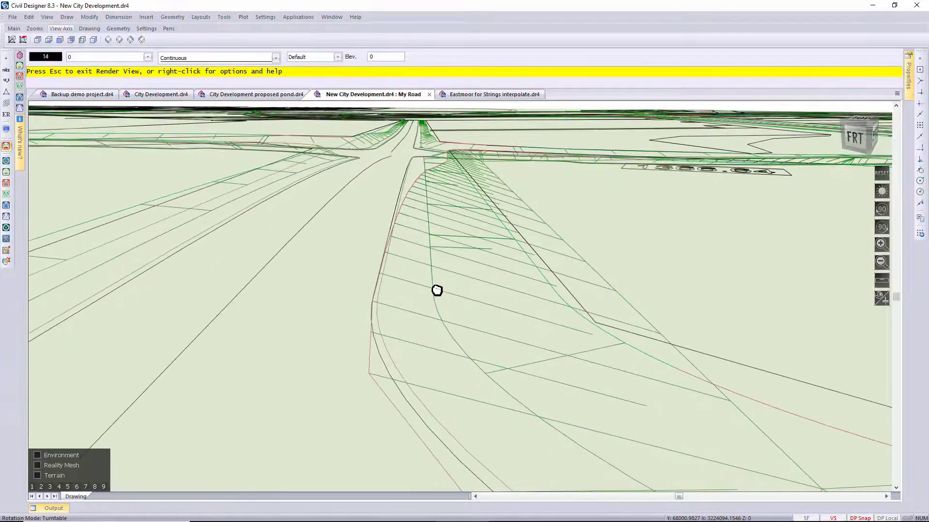
Examine in 3D the platform's banks along the road and around the lower corner, and leave the rendered view
{"action": "left_click_drag", "start_coordinate": [429, 294], "coordinate": [332, 259]}
{"action": "right_click", "coordinate": [420, 263]}
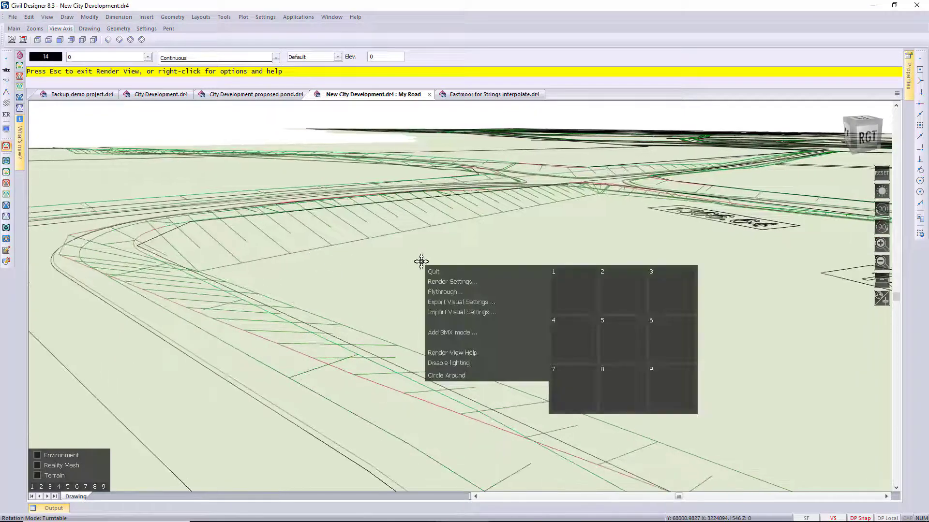
{"action": "left_click", "coordinate": [433, 272]}
{"action": "left_click", "coordinate": [446, 289]}
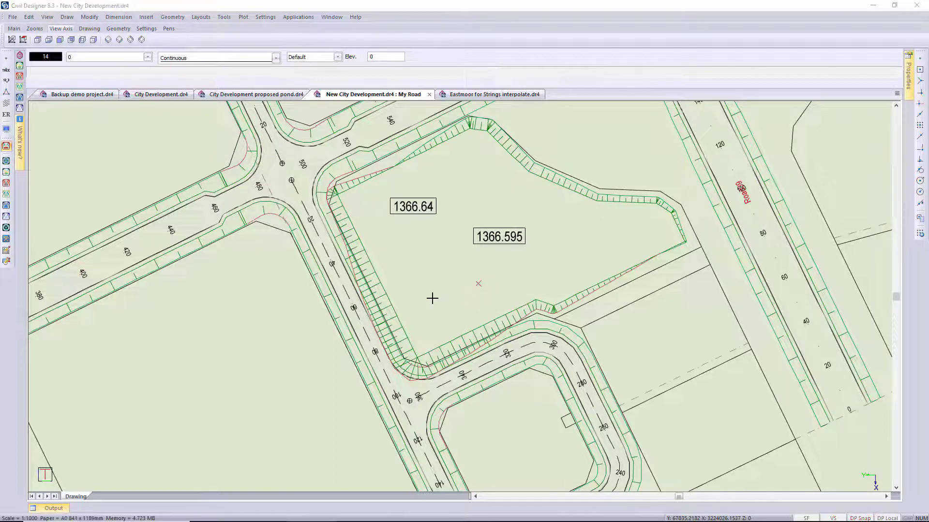
Select the toeline string around the platform and switch to the Terrain application
{"action": "left_click", "coordinate": [368, 175]}
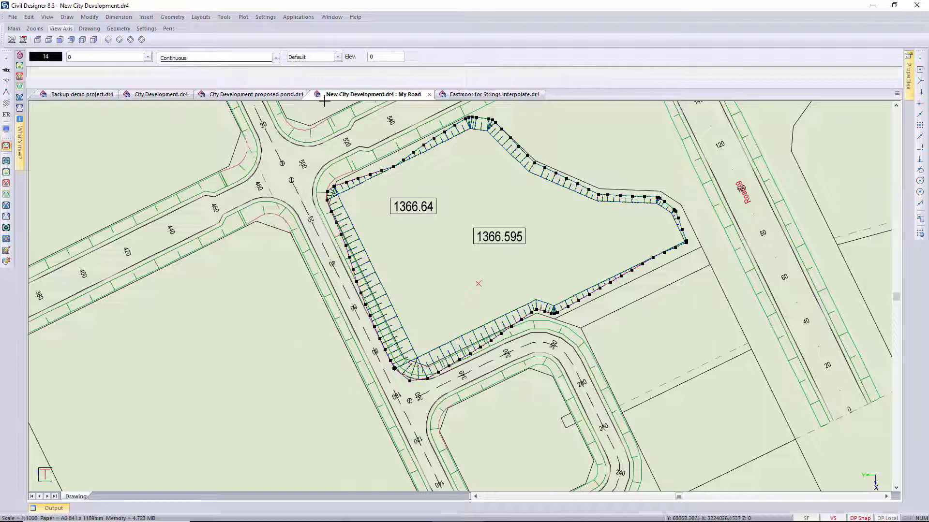
{"action": "left_click", "coordinate": [299, 17]}
{"action": "left_click", "coordinate": [309, 38]}
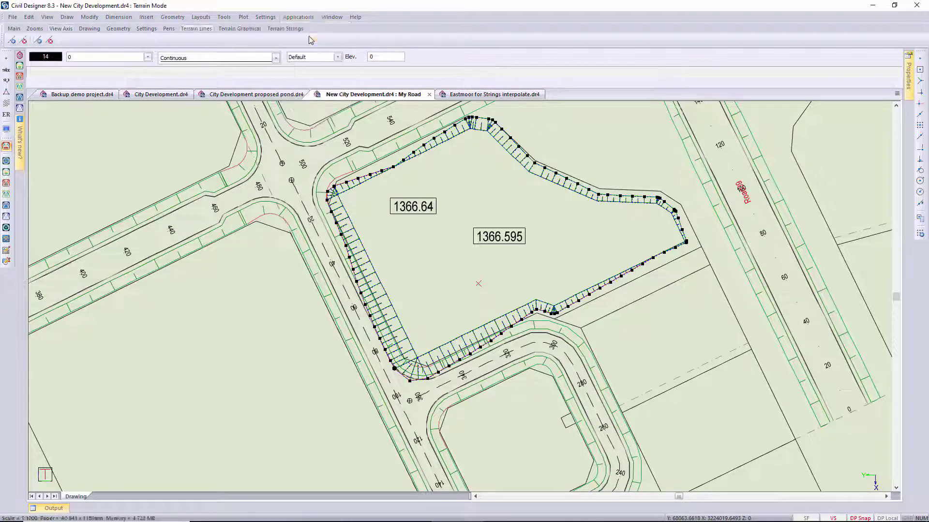
Define a range edit on the toeline from the crossroads corner past the lower junction to near chainage 320, using the 29 vertices crossing the start/end
{"action": "left_click", "coordinate": [148, 17]}
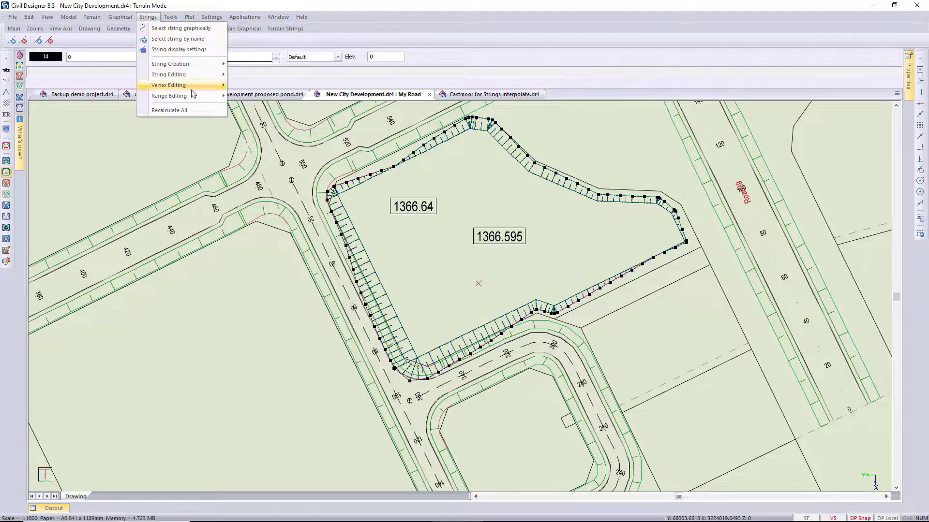
{"action": "mouse_move", "coordinate": [202, 100]}
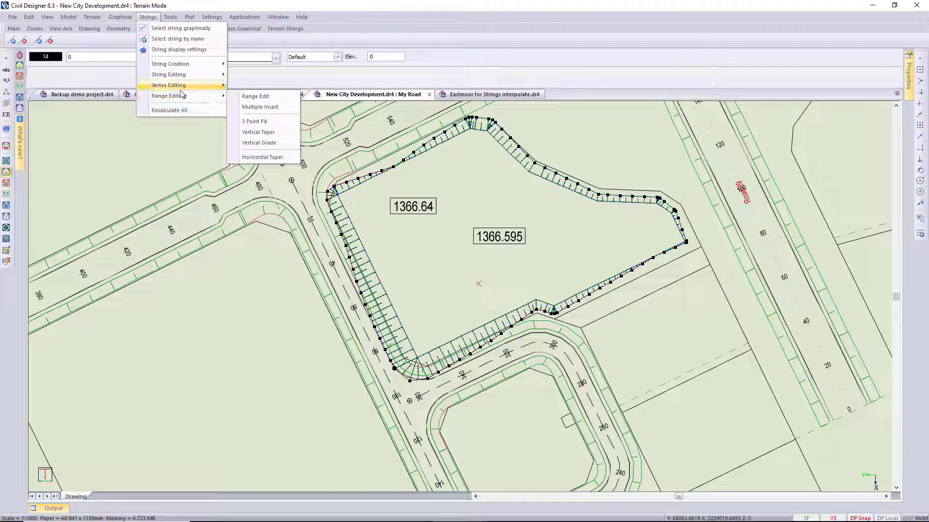
{"action": "mouse_move", "coordinate": [179, 88]}
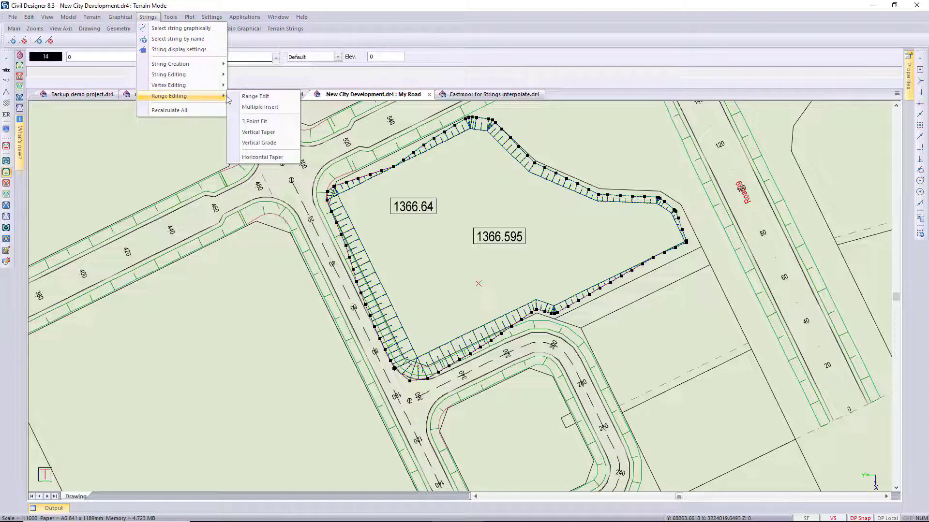
{"action": "left_click", "coordinate": [265, 99]}
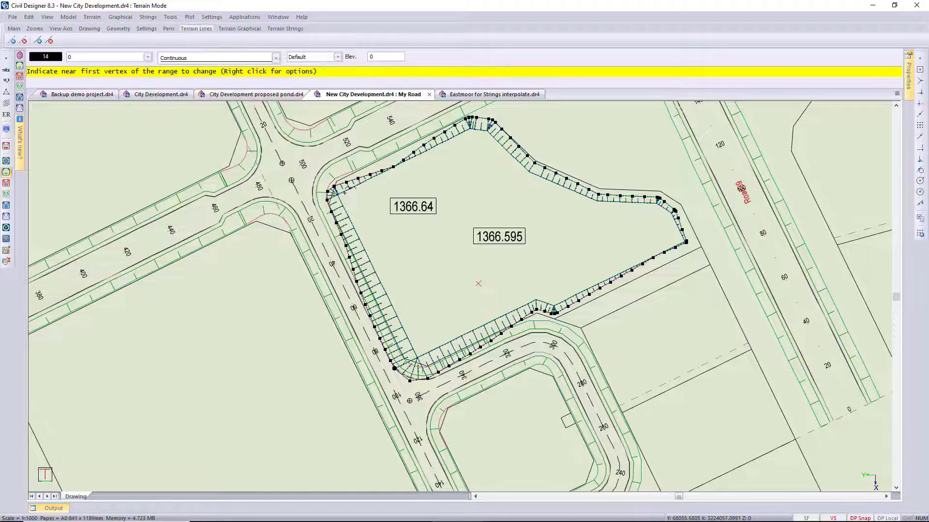
{"action": "scroll", "coordinate": [344, 192], "scroll_direction": "up", "scroll_amount": 4}
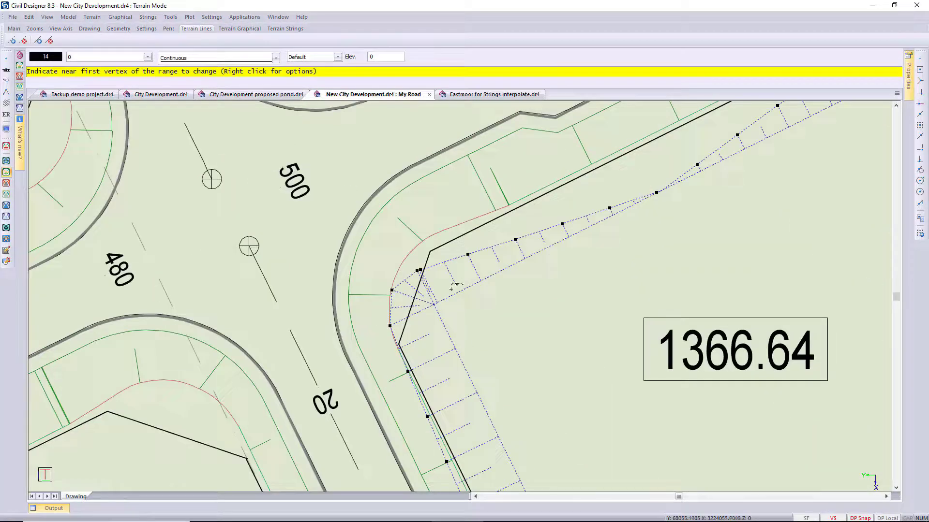
{"action": "left_click", "coordinate": [467, 255]}
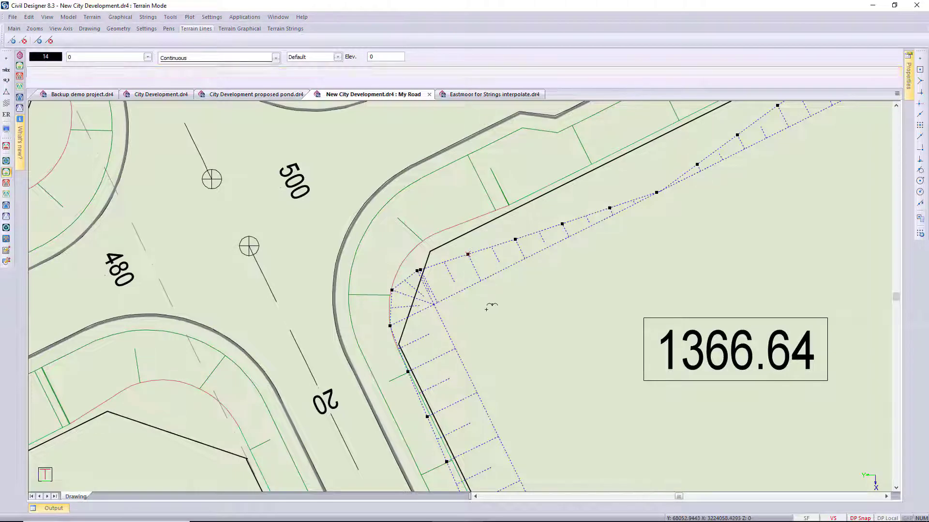
{"action": "scroll", "coordinate": [465, 304], "scroll_direction": "down", "scroll_amount": 2}
{"action": "scroll", "coordinate": [467, 301], "scroll_direction": "down", "scroll_amount": 3}
{"action": "scroll", "coordinate": [512, 318], "scroll_direction": "up", "scroll_amount": 3}
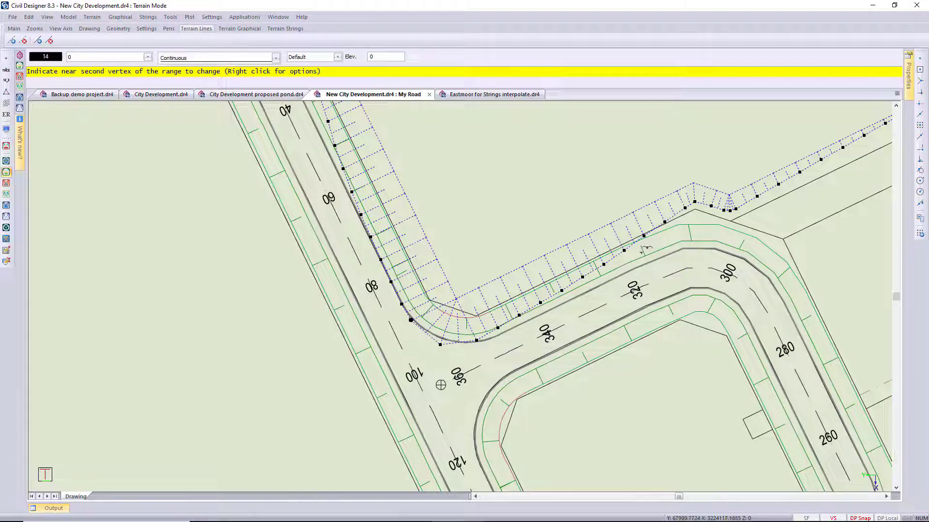
{"action": "left_click", "coordinate": [648, 233]}
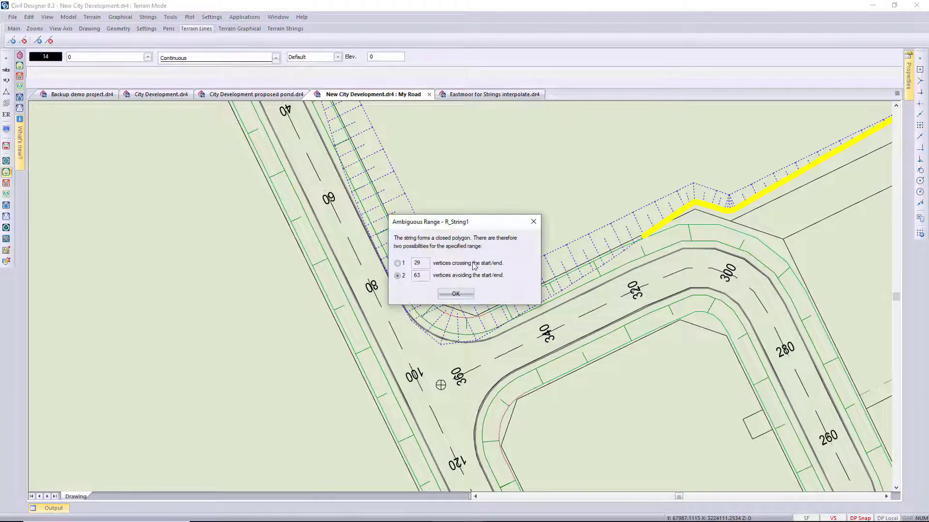
{"action": "left_click", "coordinate": [397, 263]}
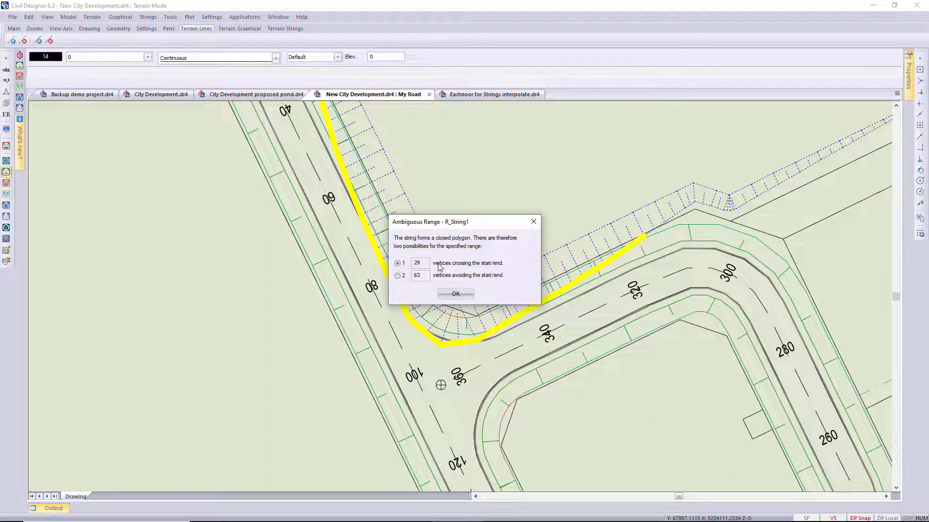
{"action": "left_click", "coordinate": [455, 294]}
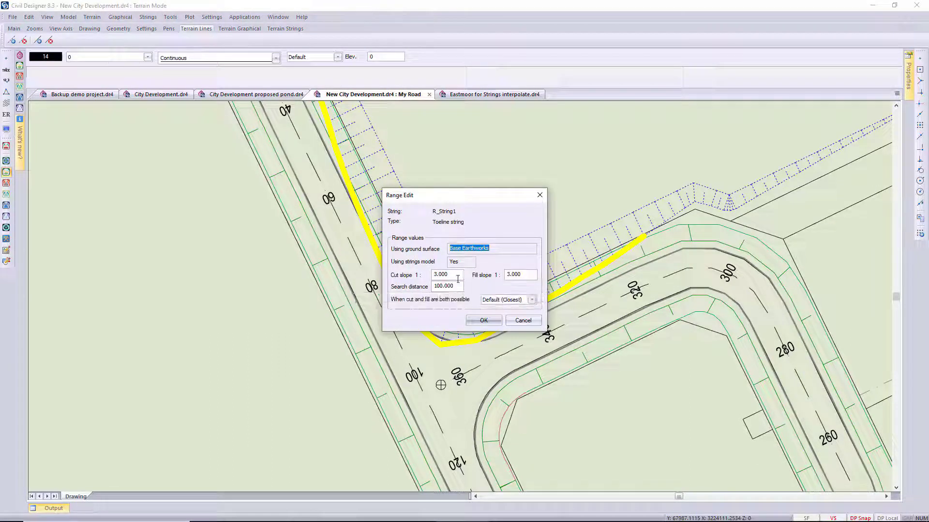
Set both the cut slope and the fill slope of the vertex range to 1:2
{"action": "left_click_drag", "start_coordinate": [458, 279], "coordinate": [433, 278]}
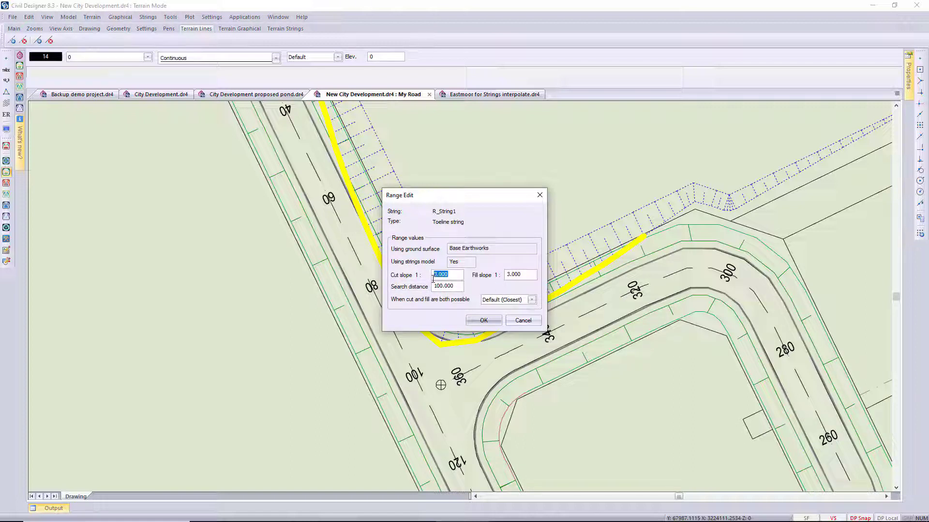
{"action": "type", "text": "2"}
{"action": "left_click_drag", "start_coordinate": [516, 278], "coordinate": [506, 277]}
{"action": "type", "text": "2"}
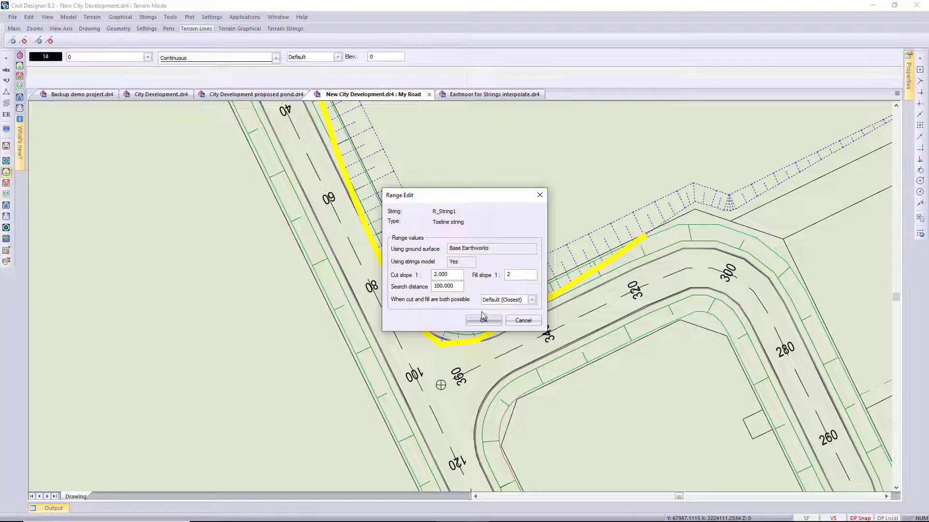
{"action": "left_click", "coordinate": [483, 319]}
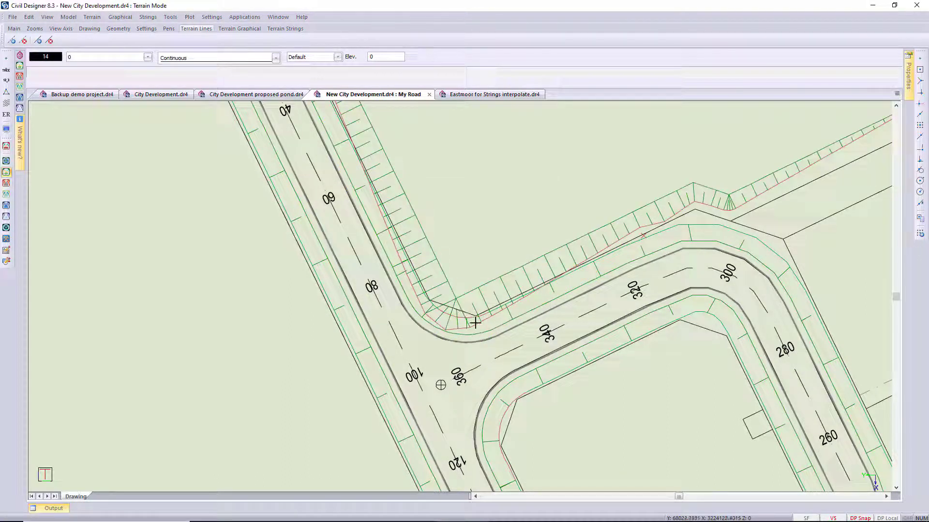
Examine in plan how the regraded banks meet the adjoining roads and the lower junction
{"action": "scroll", "coordinate": [457, 294], "scroll_direction": "down", "scroll_amount": 2}
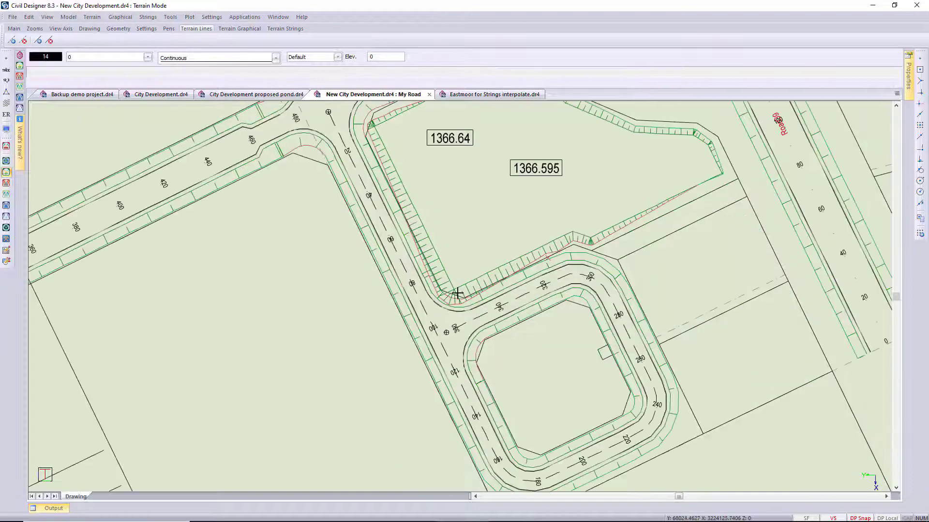
{"action": "scroll", "coordinate": [453, 269], "scroll_direction": "up", "scroll_amount": 2}
{"action": "scroll", "coordinate": [468, 315], "scroll_direction": "down", "scroll_amount": 3}
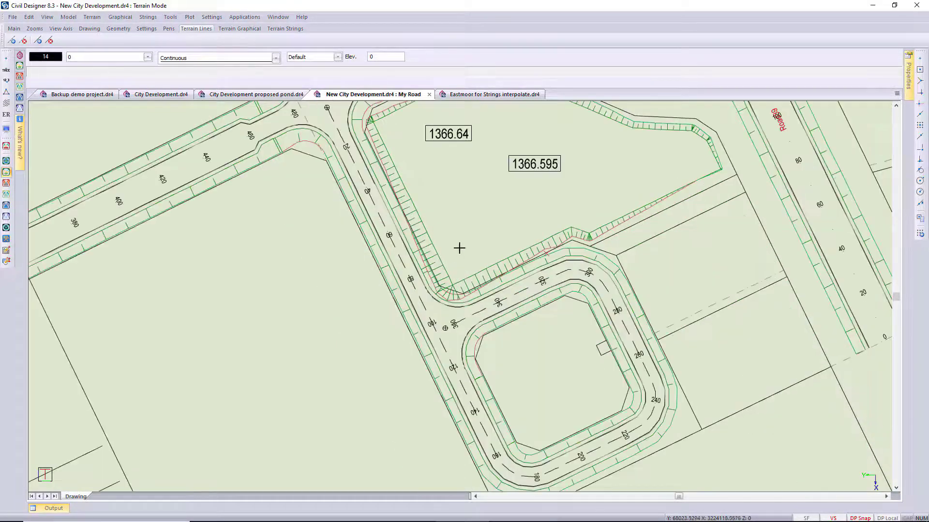
{"action": "scroll", "coordinate": [465, 286], "scroll_direction": "down", "scroll_amount": 1}
{"action": "scroll", "coordinate": [460, 292], "scroll_direction": "up", "scroll_amount": 2}
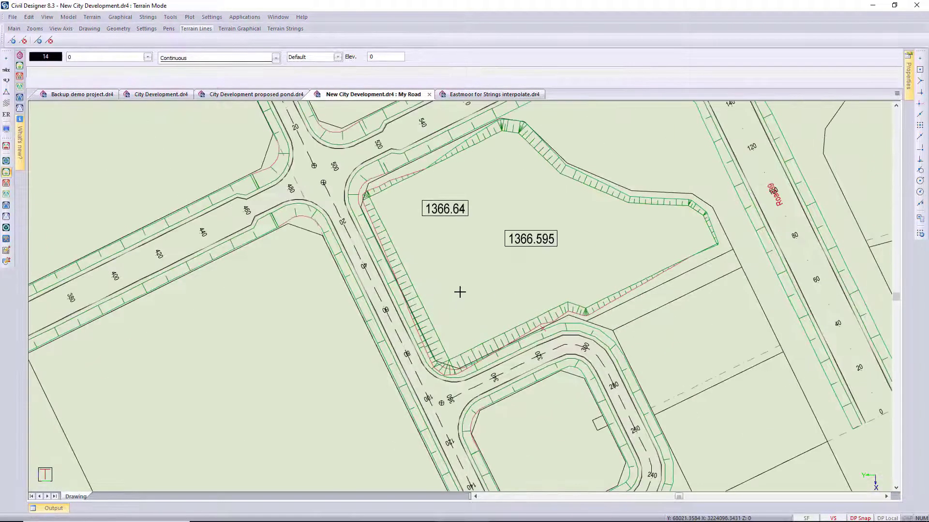
{"action": "scroll", "coordinate": [460, 292], "scroll_direction": "up", "scroll_amount": 2}
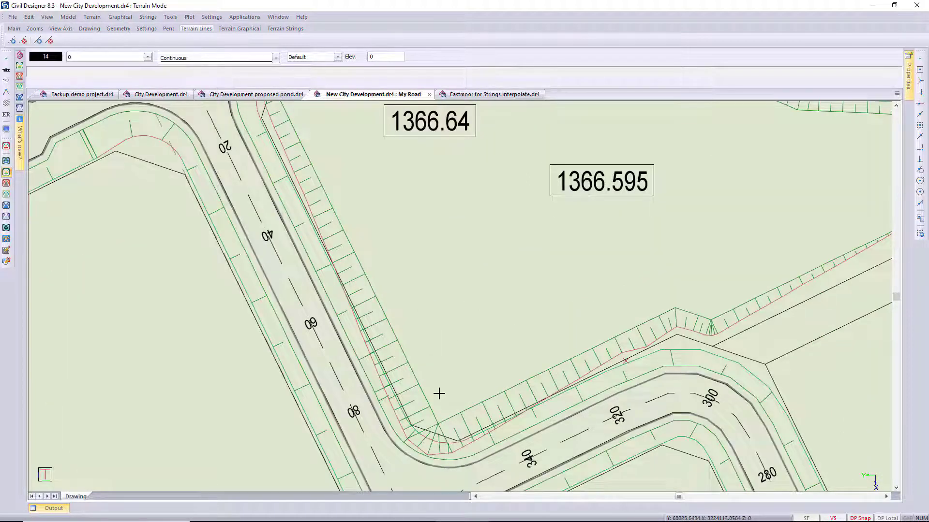
{"action": "scroll", "coordinate": [452, 340], "scroll_direction": "down", "scroll_amount": 2}
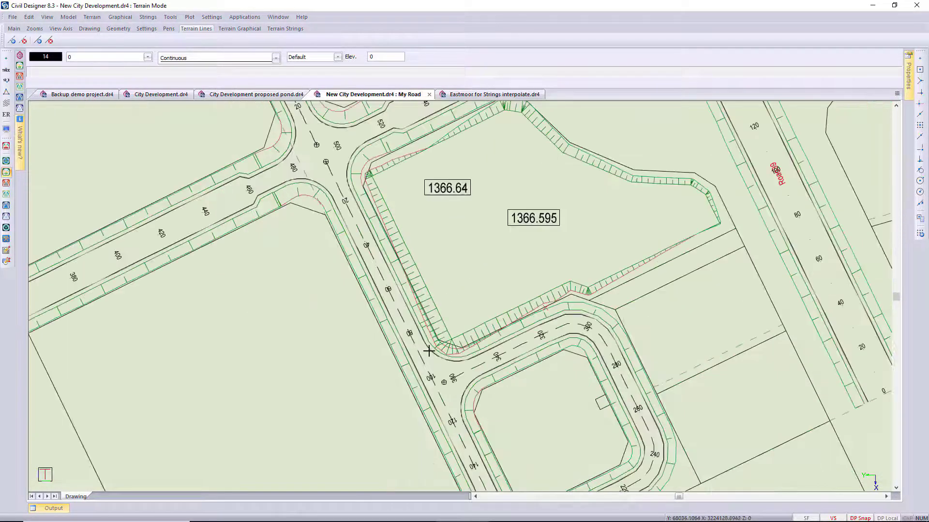
{"action": "middle_click_drag", "start_coordinate": [477, 263], "coordinate": [445, 333]}
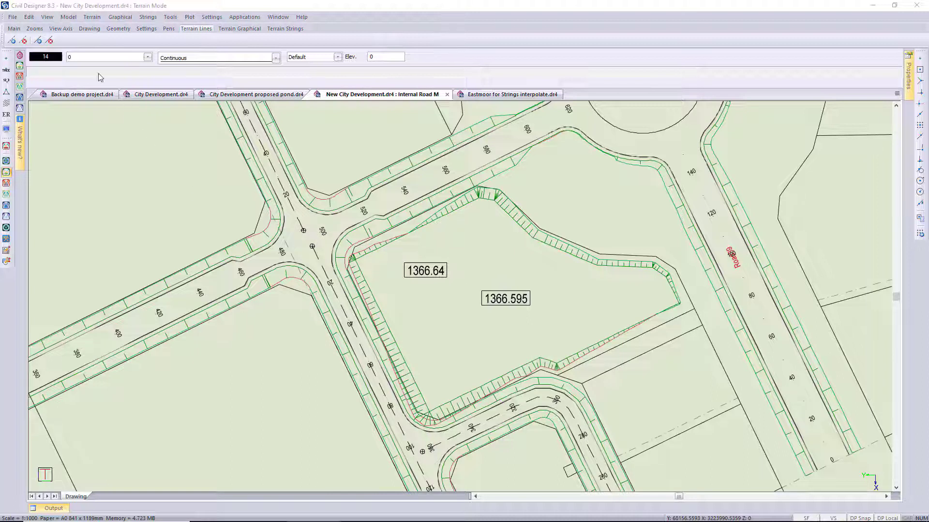
Inspect the regraded bank along the road in an isometric view, and return to the plan view
{"action": "left_click", "coordinate": [62, 29]}
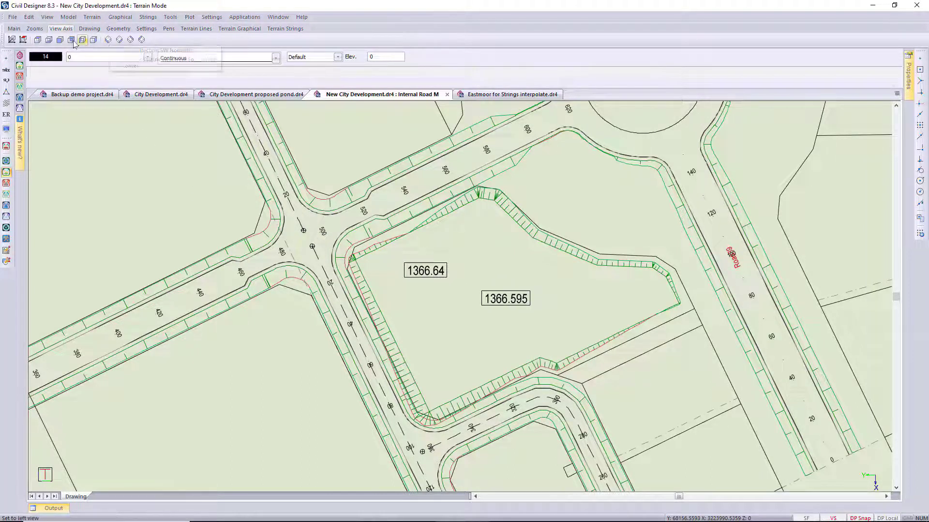
{"action": "left_click", "coordinate": [108, 40]}
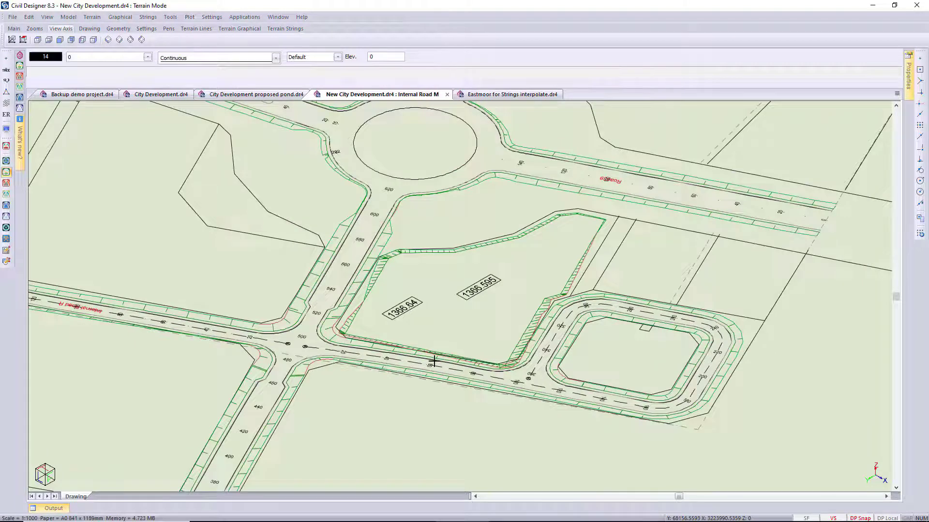
{"action": "scroll", "coordinate": [451, 342], "scroll_direction": "up", "scroll_amount": 2}
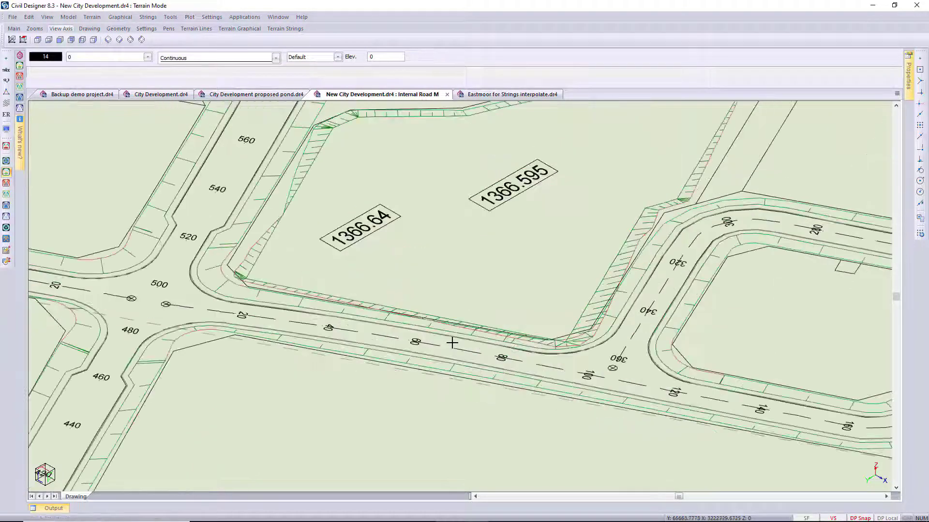
{"action": "scroll", "coordinate": [443, 292], "scroll_direction": "up", "scroll_amount": 2}
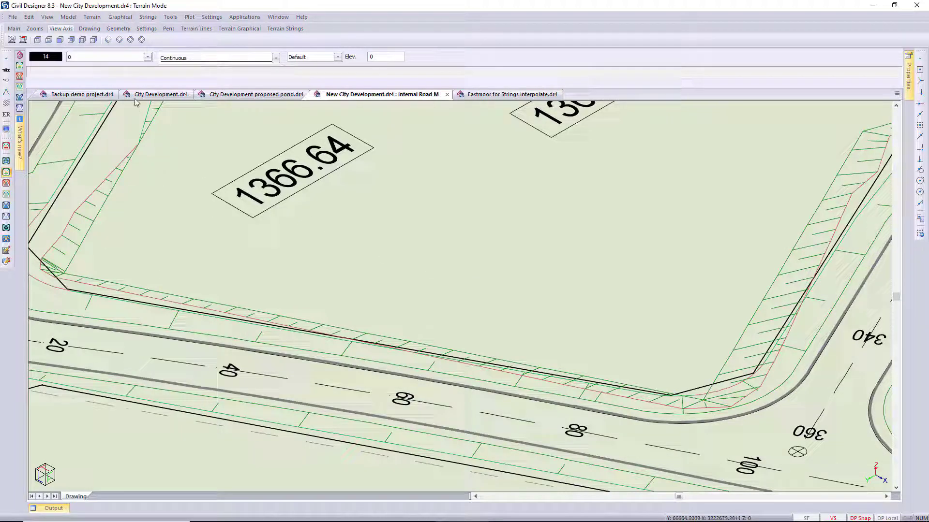
{"action": "left_click", "coordinate": [38, 40]}
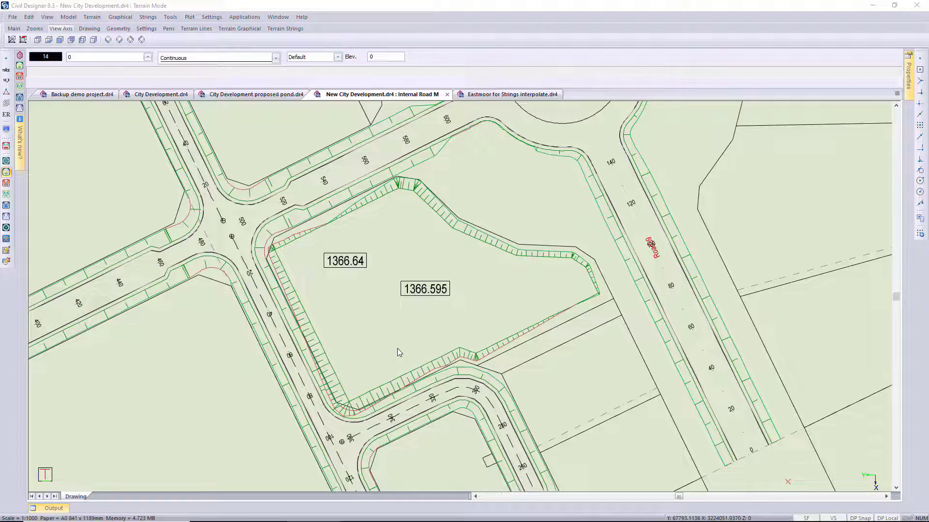
Delete the 1366.64 and 1366.595 elevation labels inside the platform
{"action": "left_click", "coordinate": [378, 300]}
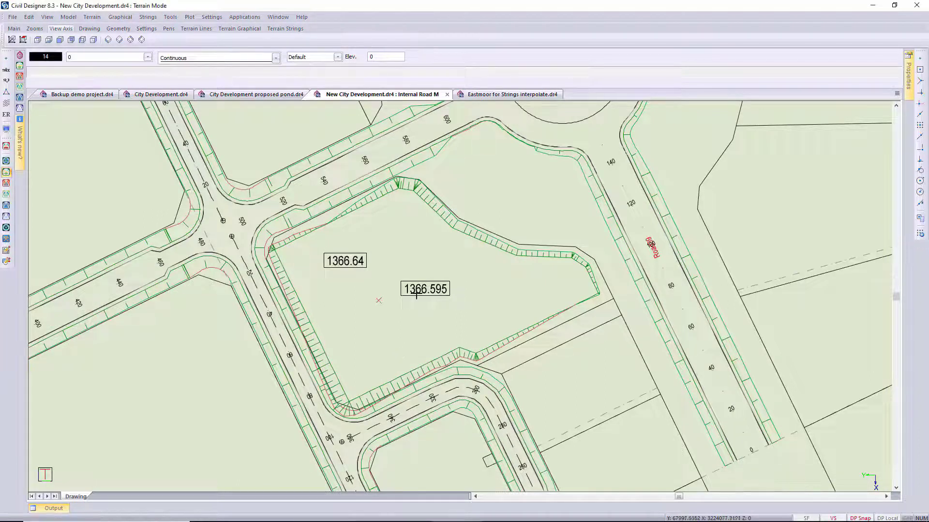
{"action": "left_click", "coordinate": [422, 289]}
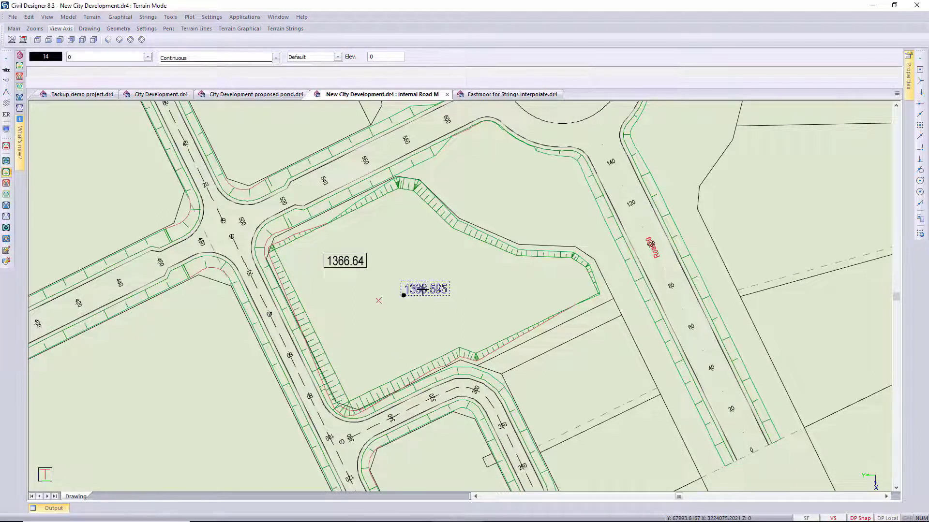
{"action": "left_click", "coordinate": [352, 263]}
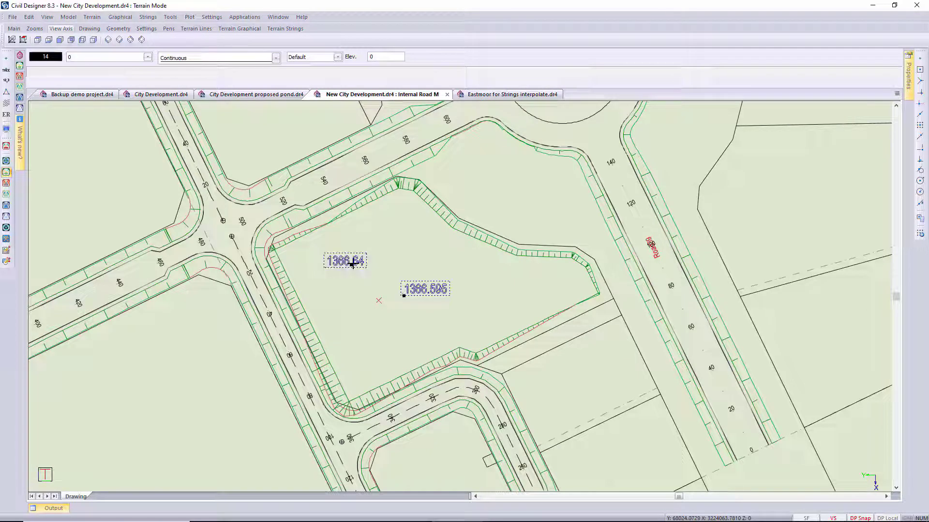
{"action": "right_click", "coordinate": [353, 263]}
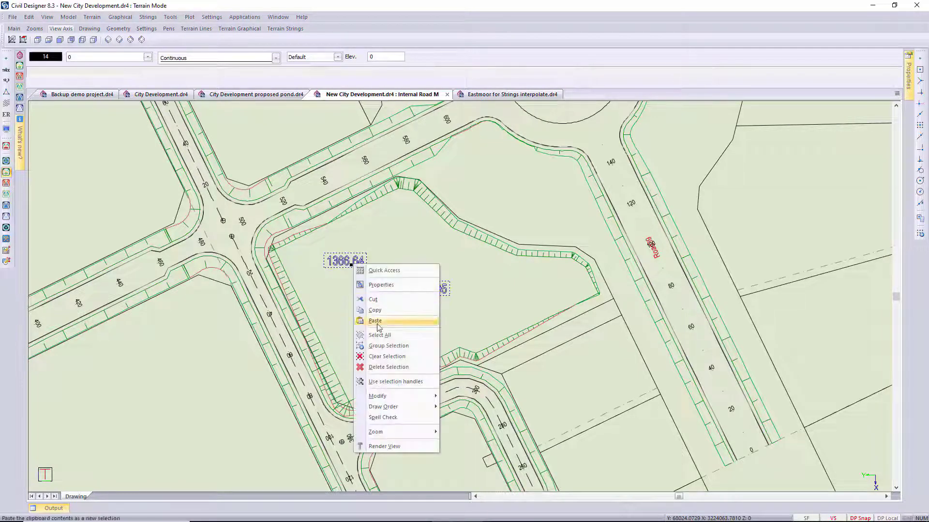
{"action": "left_click", "coordinate": [389, 367]}
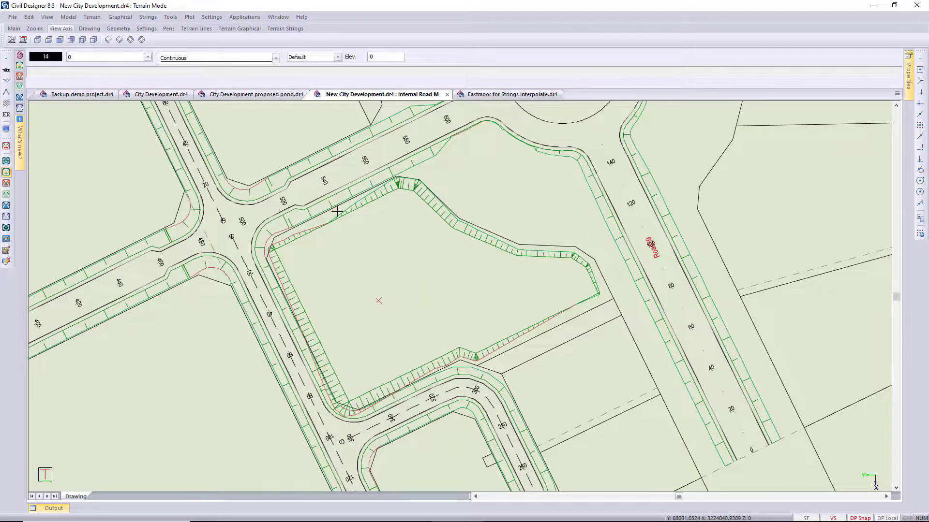
Annotate the Base Earthworks elevation at the middle of the platform as a two-decimal spot-shot, using the strings model for interpolation
{"action": "left_click", "coordinate": [120, 17]}
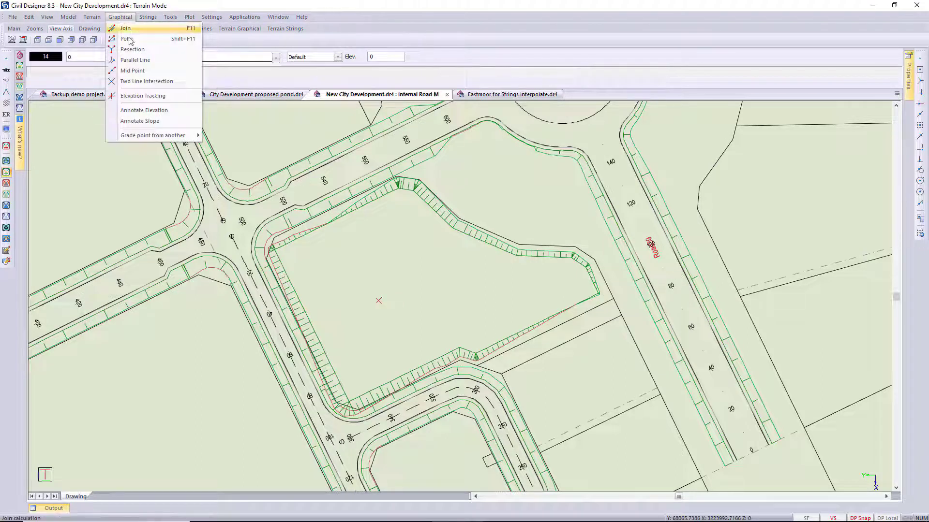
{"action": "left_click", "coordinate": [158, 113]}
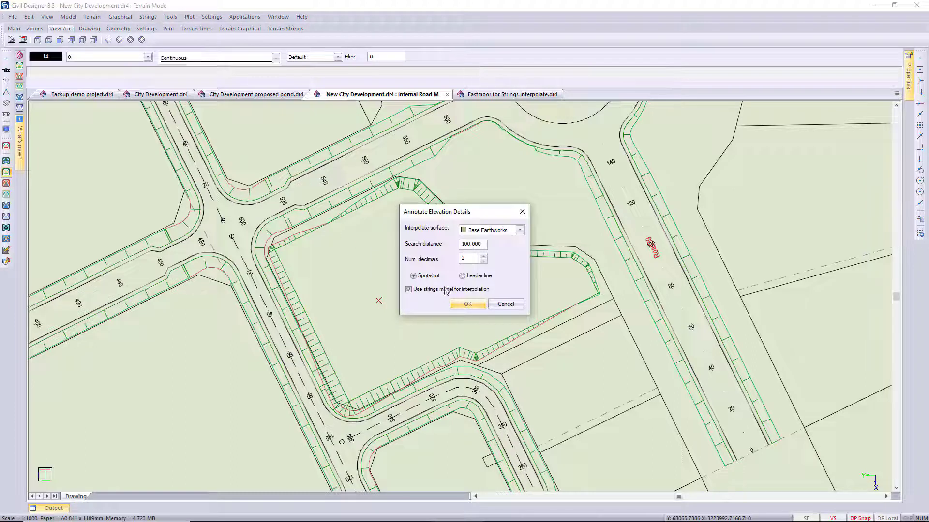
{"action": "left_click", "coordinate": [464, 304]}
{"action": "left_click", "coordinate": [394, 288]}
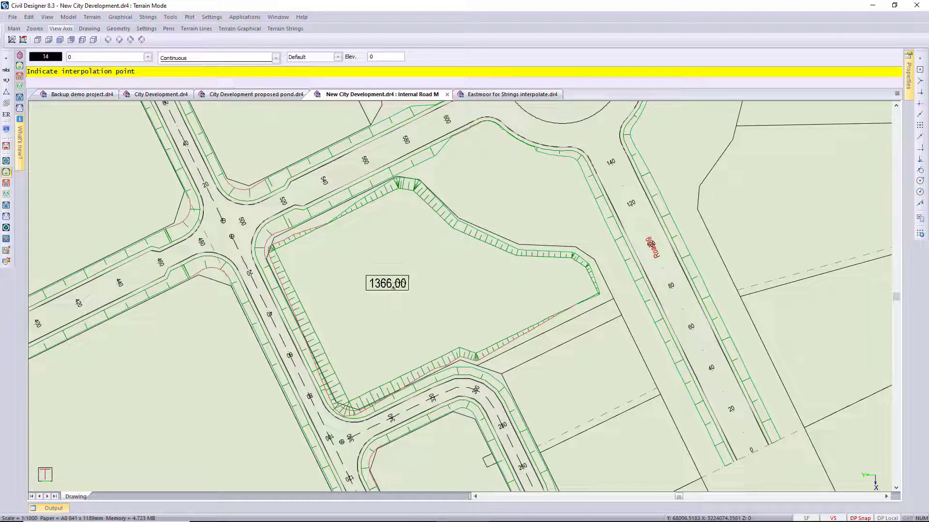
{"action": "key", "text": "Escape"}
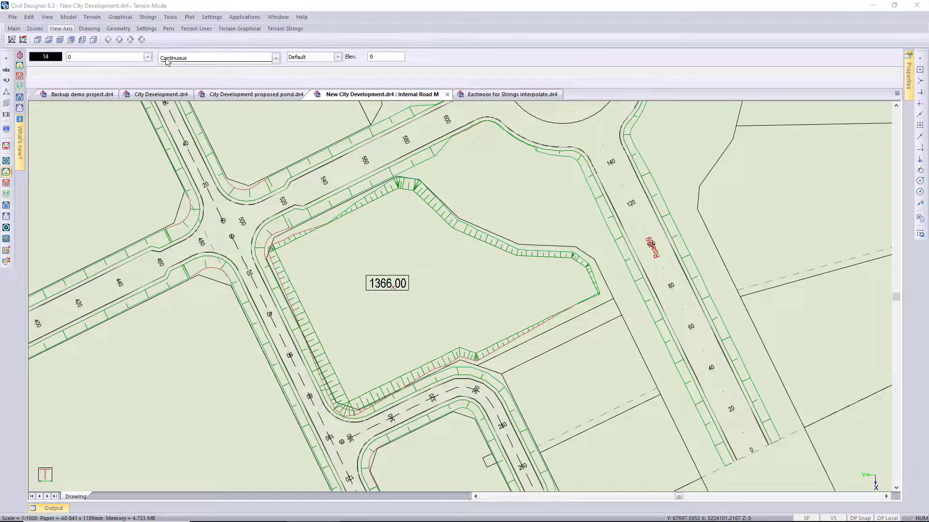
Draw a rectangle straddling the platform's northeastern bank, with its lower part inside the platform and its upper part on the open ground
{"action": "left_click", "coordinate": [90, 29]}
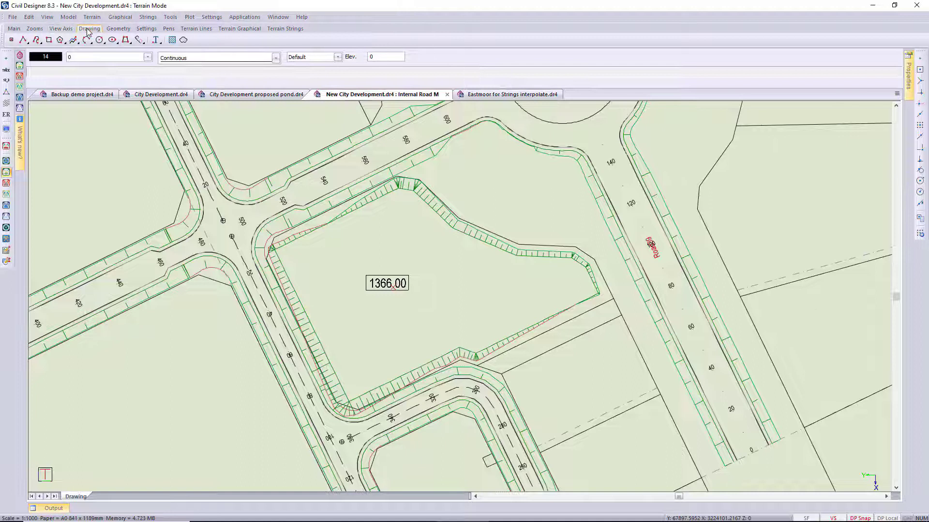
{"action": "left_click", "coordinate": [48, 40]}
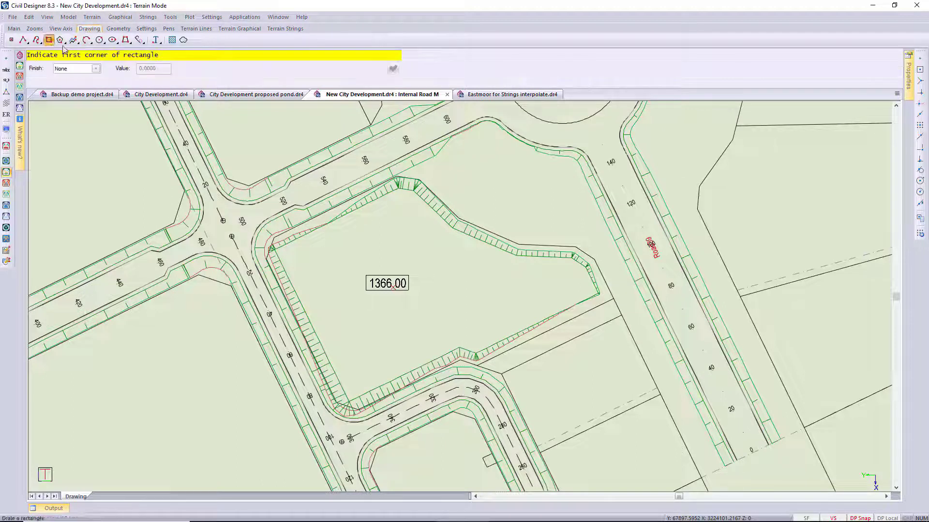
{"action": "left_click", "coordinate": [465, 176]}
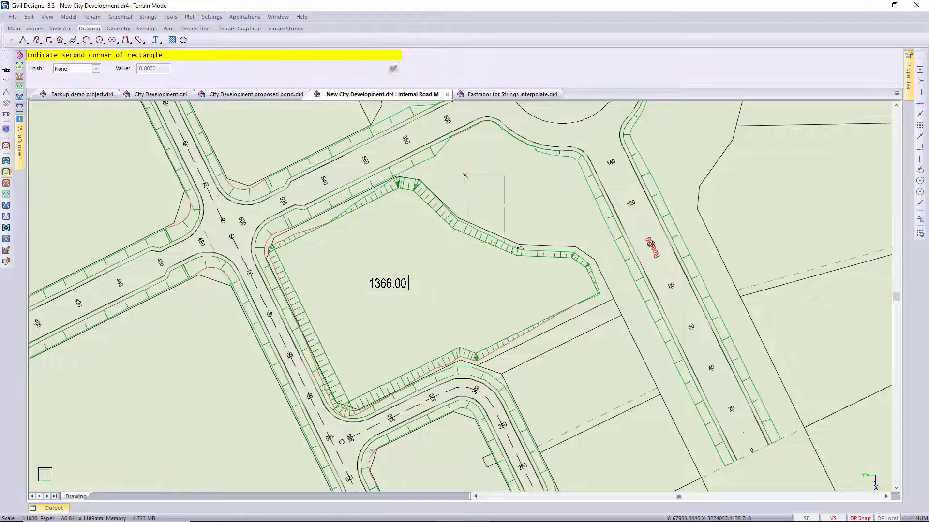
{"action": "left_click", "coordinate": [546, 273]}
{"action": "right_click", "coordinate": [545, 273]}
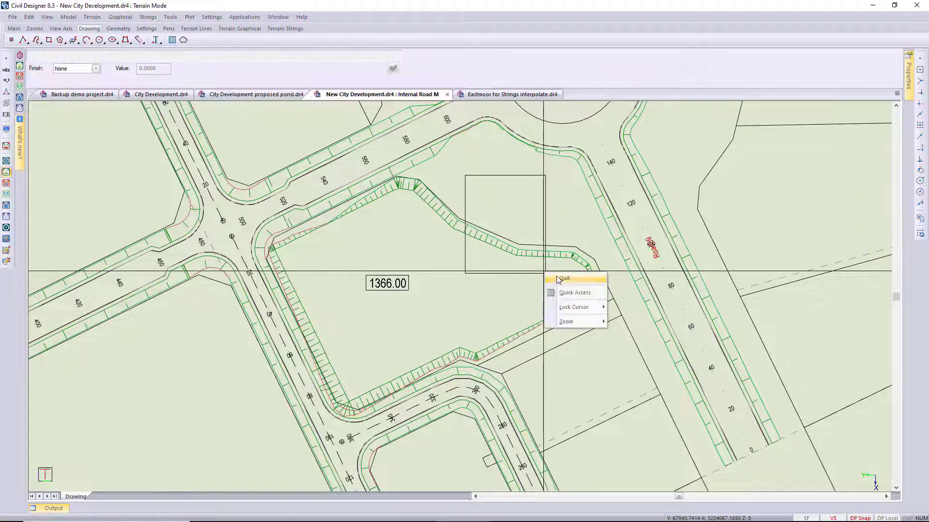
{"action": "left_click", "coordinate": [551, 278]}
Rotate the rectangle slightly clockwise in plan with Rotate 2D, so that it sits at an angle across the platform's bank
{"action": "left_click", "coordinate": [523, 272]}
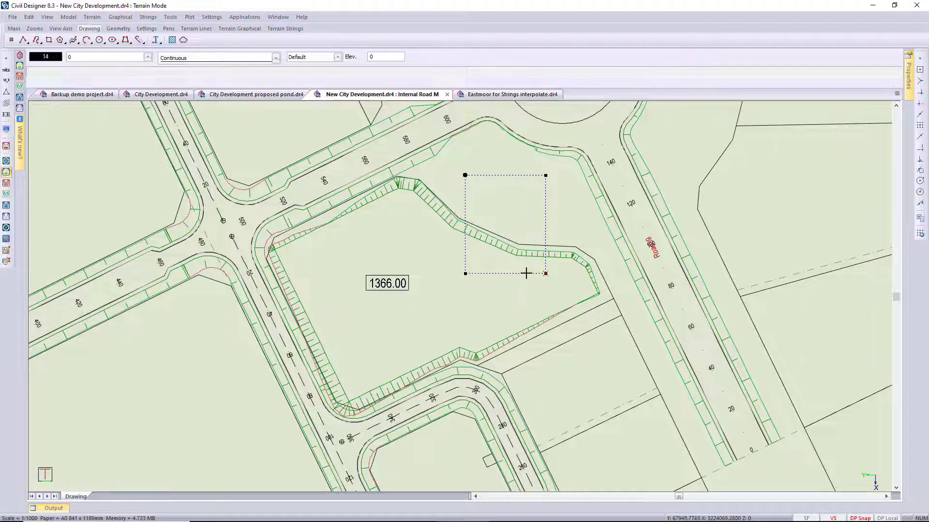
{"action": "right_click", "coordinate": [548, 209]}
{"action": "mouse_move", "coordinate": [591, 372]}
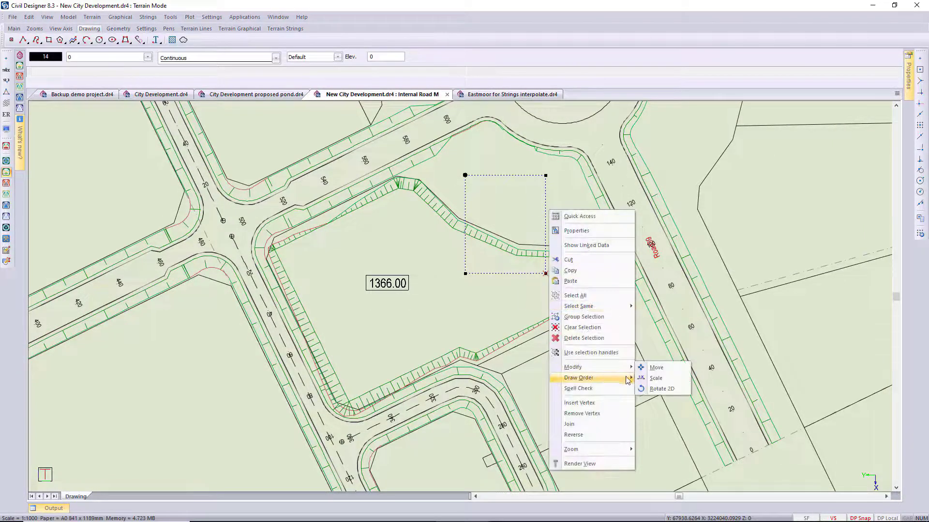
{"action": "left_click", "coordinate": [660, 390]}
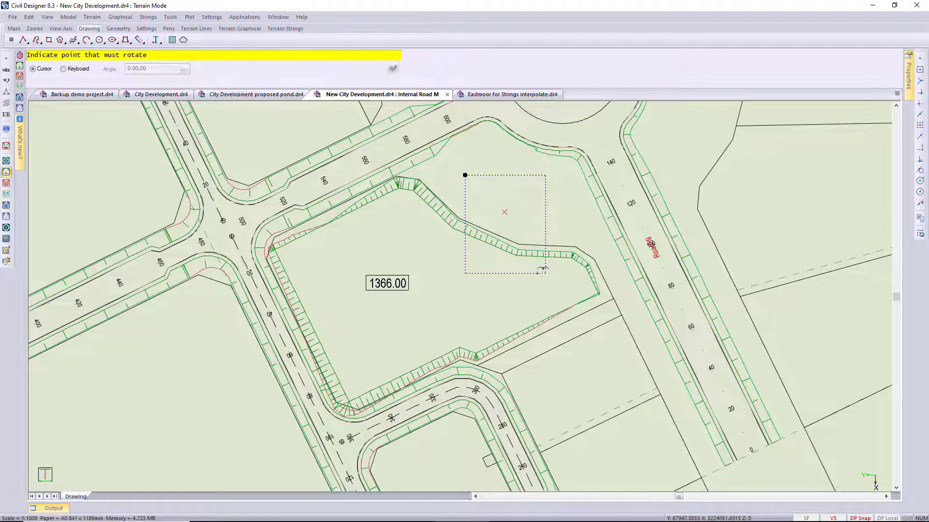
{"action": "left_click", "coordinate": [546, 275]}
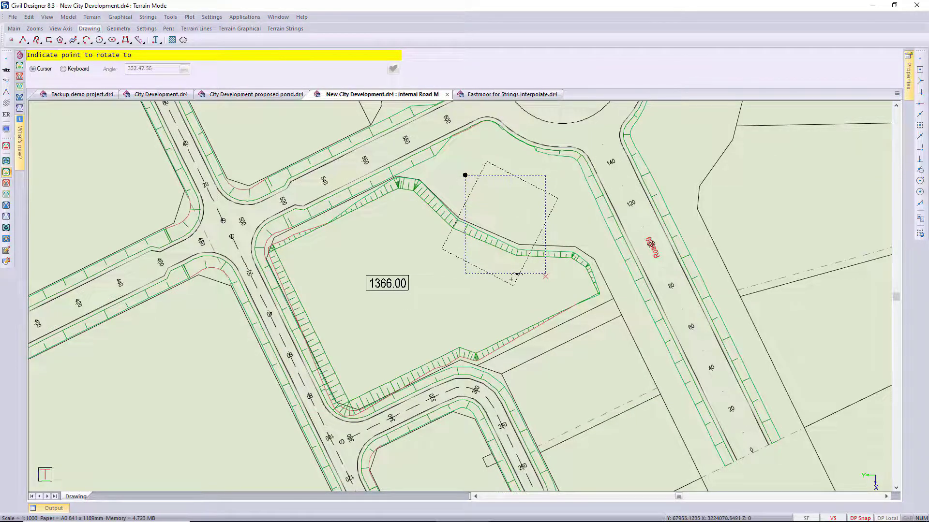
{"action": "left_click", "coordinate": [520, 277]}
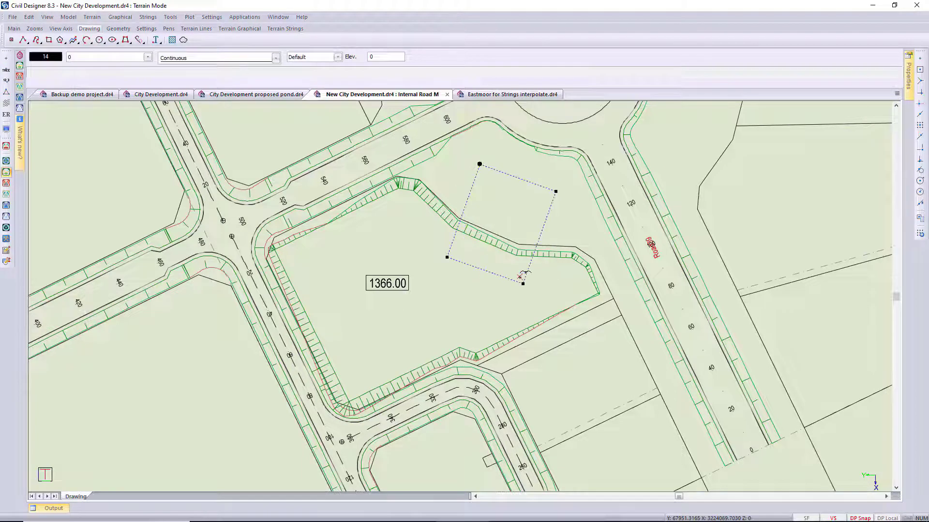
{"action": "key", "text": "Escape"}
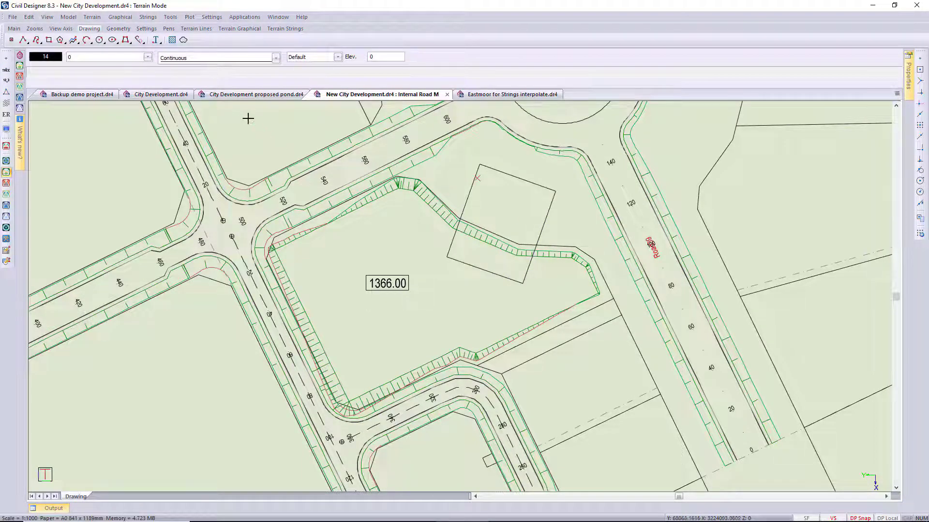
Create a string from the rotated rectangle, interpolated on Base Earthworks with intermediate draped vertices added, and retain the original polyline
{"action": "left_click", "coordinate": [150, 18]}
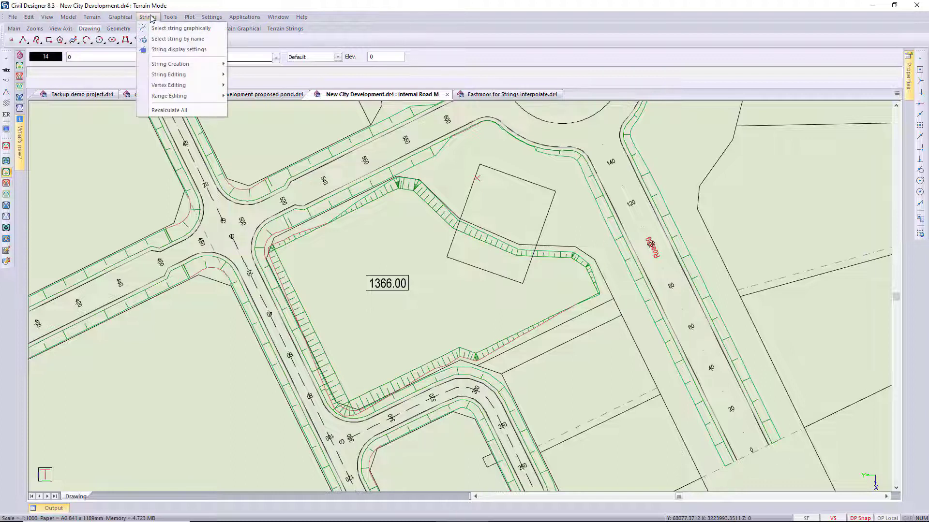
{"action": "mouse_move", "coordinate": [193, 64]}
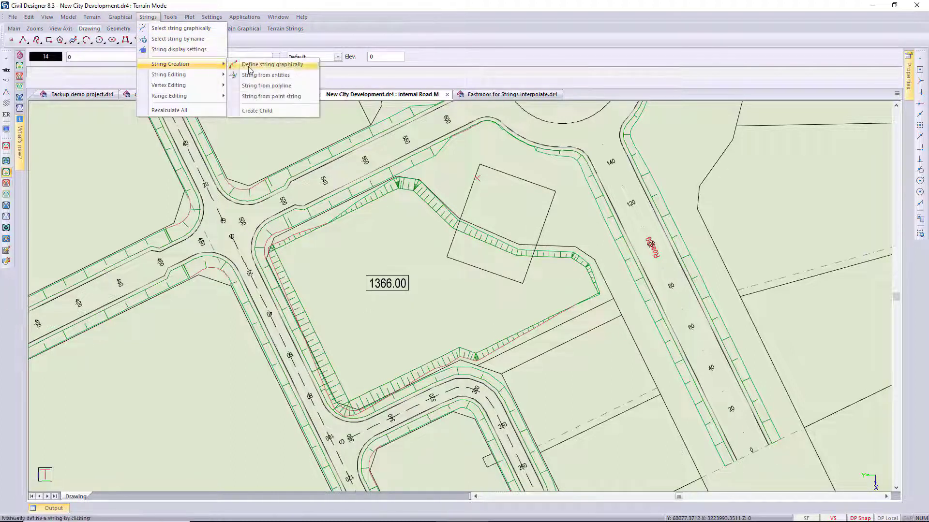
{"action": "left_click", "coordinate": [279, 87]}
{"action": "left_click", "coordinate": [471, 188]}
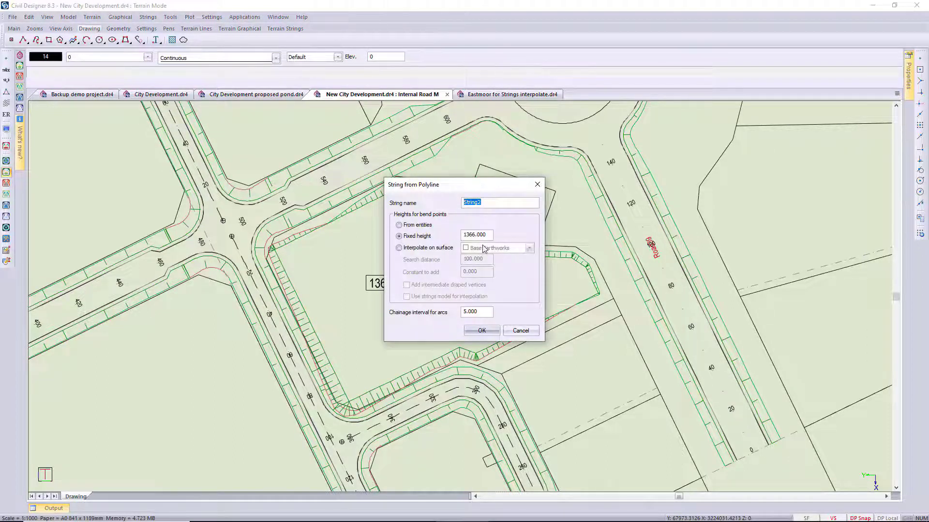
{"action": "left_click", "coordinate": [425, 247]}
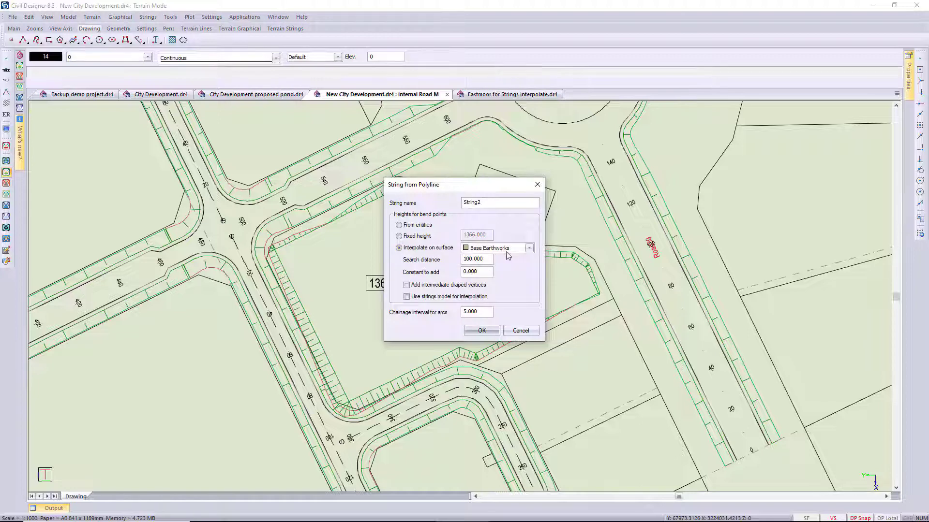
{"action": "left_click", "coordinate": [407, 286]}
{"action": "left_click", "coordinate": [480, 332]}
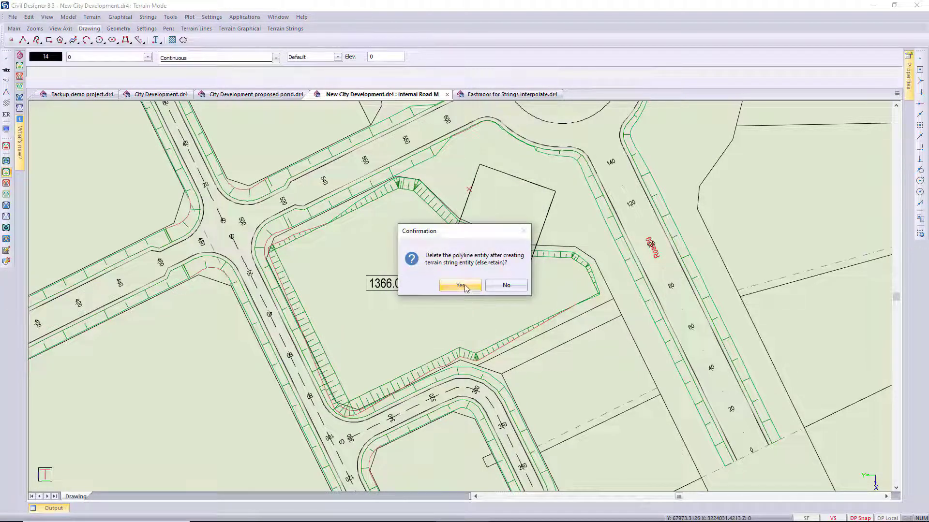
{"action": "left_click", "coordinate": [502, 286]}
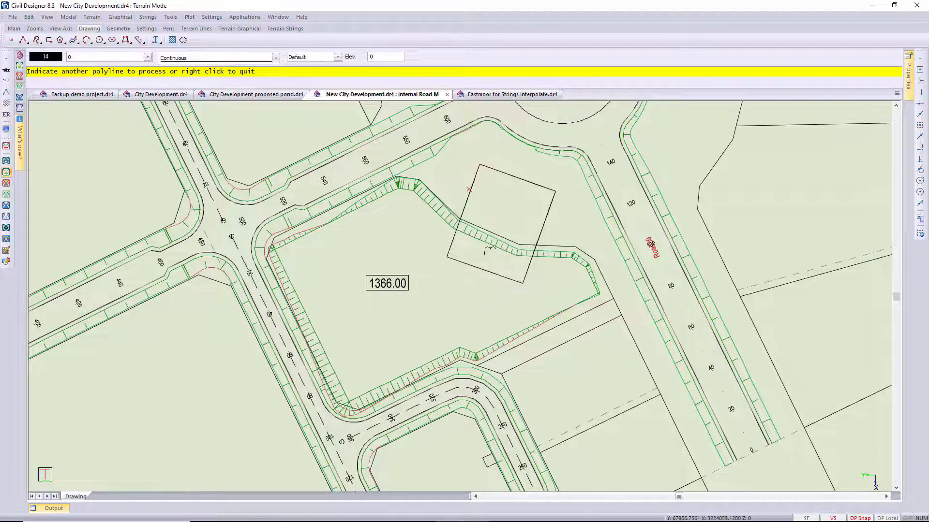
{"action": "right_click", "coordinate": [496, 250]}
{"action": "left_click", "coordinate": [500, 260]}
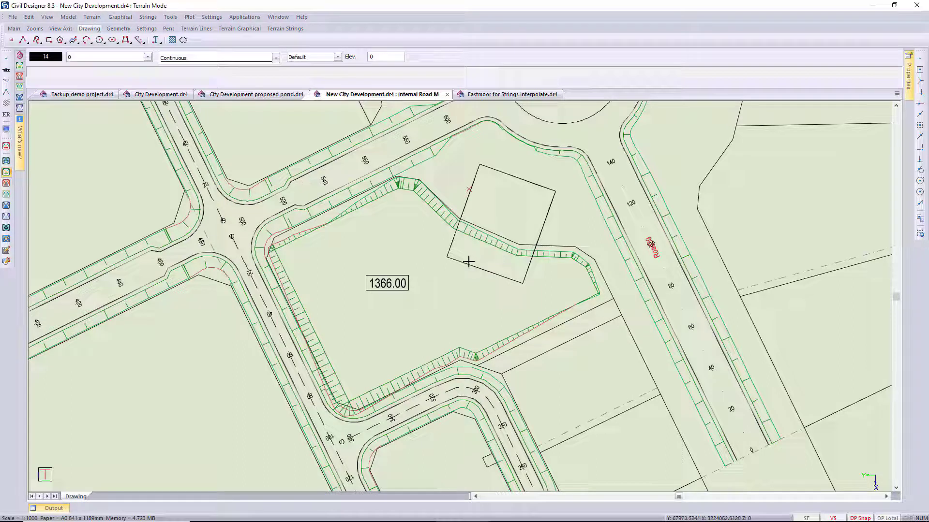
Select the draped rectangular string graphically to examine its intermediate vertices
{"action": "left_click", "coordinate": [149, 18]}
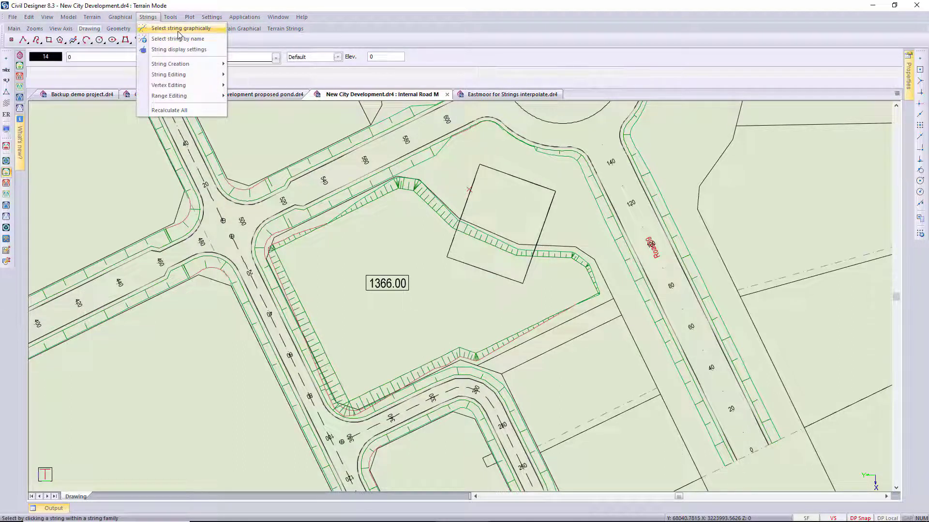
{"action": "left_click", "coordinate": [178, 29]}
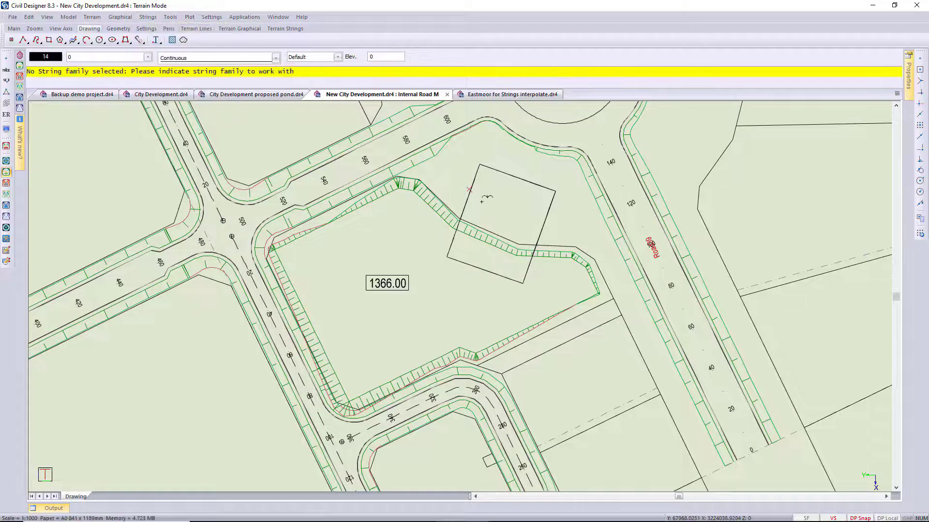
{"action": "left_click", "coordinate": [472, 198]}
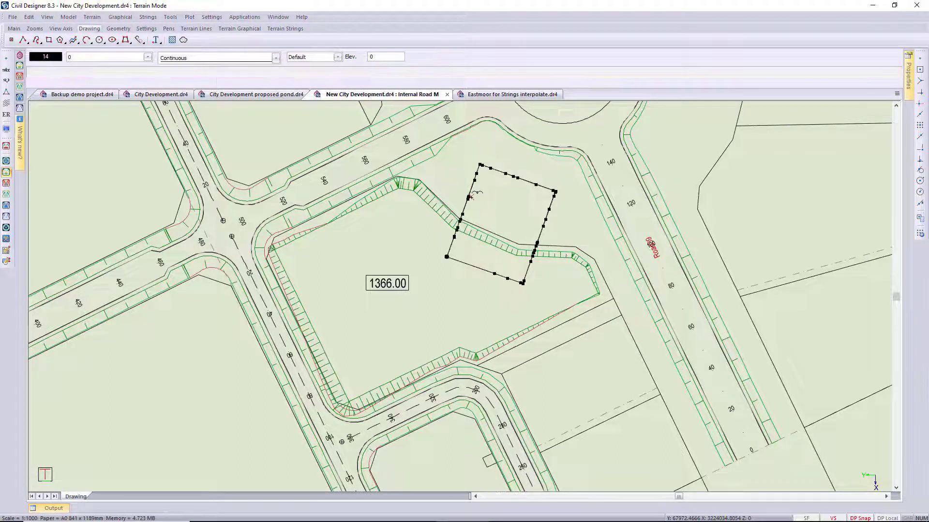
Inspect in Render View how the draped string follows the platform's bank, and return to the plan view with the string deselected
{"action": "right_click", "coordinate": [534, 294]}
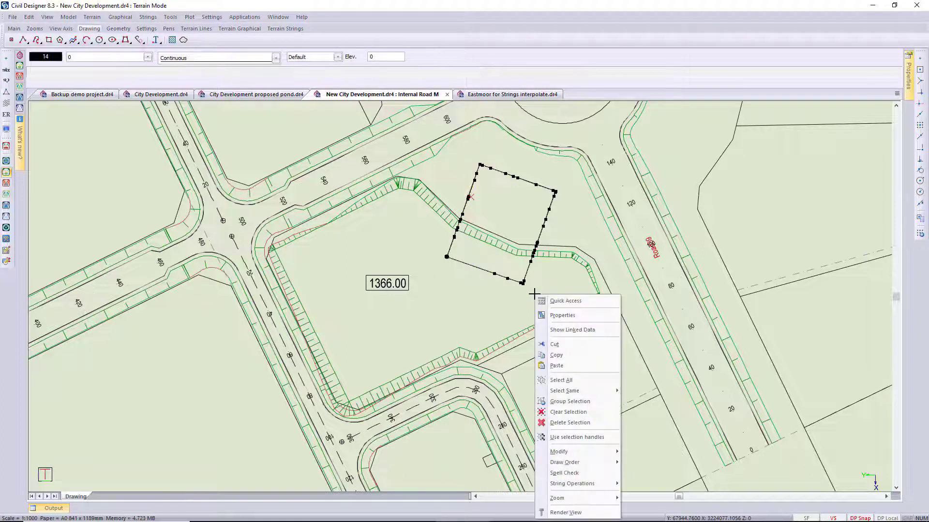
{"action": "left_click", "coordinate": [566, 513]}
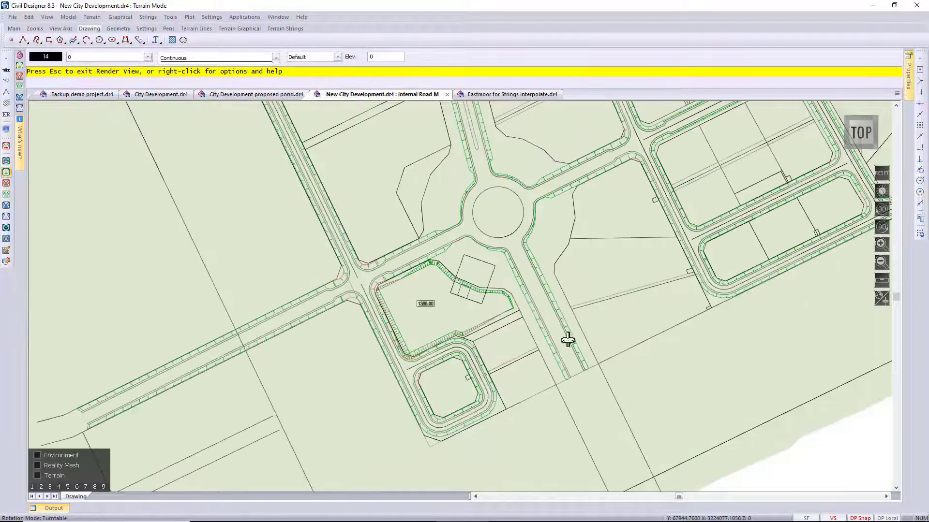
{"action": "middle_click_drag", "start_coordinate": [565, 335], "coordinate": [372, 298]}
{"action": "scroll", "coordinate": [460, 294], "scroll_direction": "up", "scroll_amount": 3}
{"action": "scroll", "coordinate": [514, 321], "scroll_direction": "up", "scroll_amount": 8}
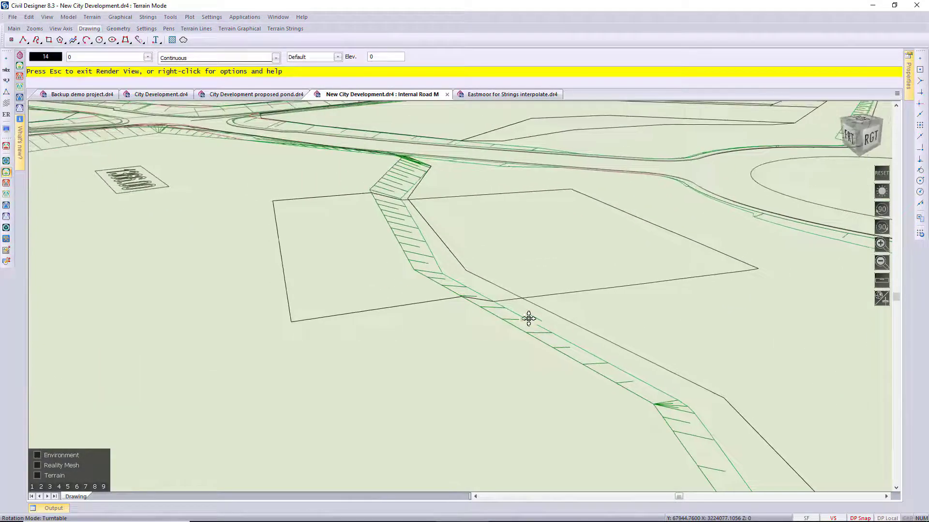
{"action": "middle_click_drag", "start_coordinate": [529, 317], "coordinate": [521, 297]}
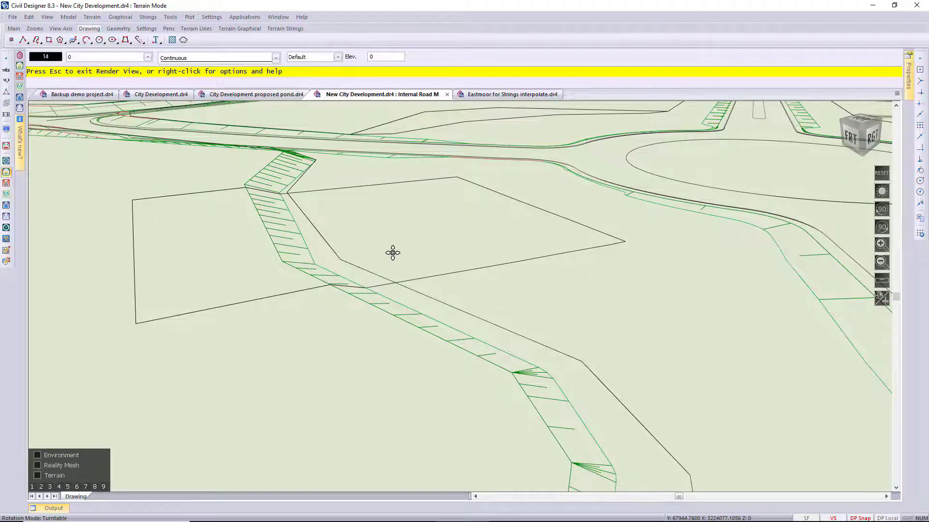
{"action": "middle_click_drag", "start_coordinate": [338, 325], "coordinate": [534, 344]}
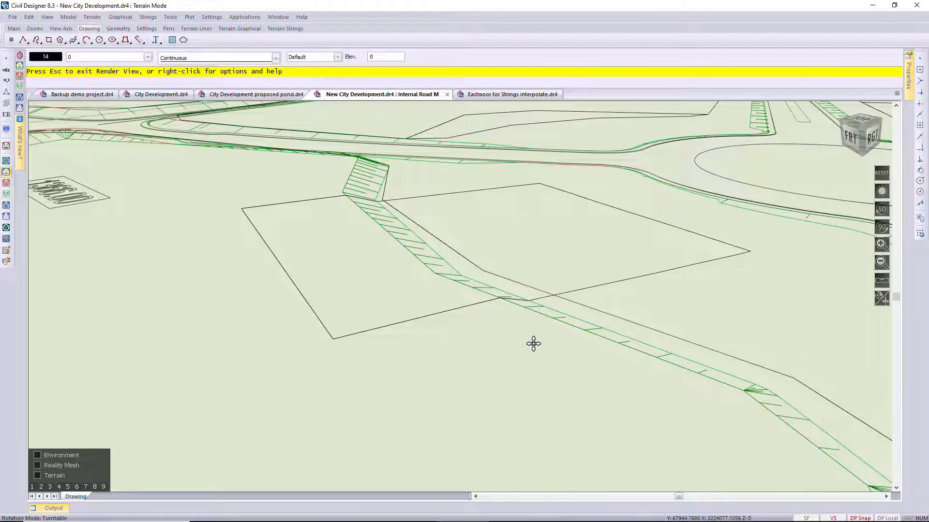
{"action": "key", "text": "Escape"}
{"action": "left_click", "coordinate": [452, 290]}
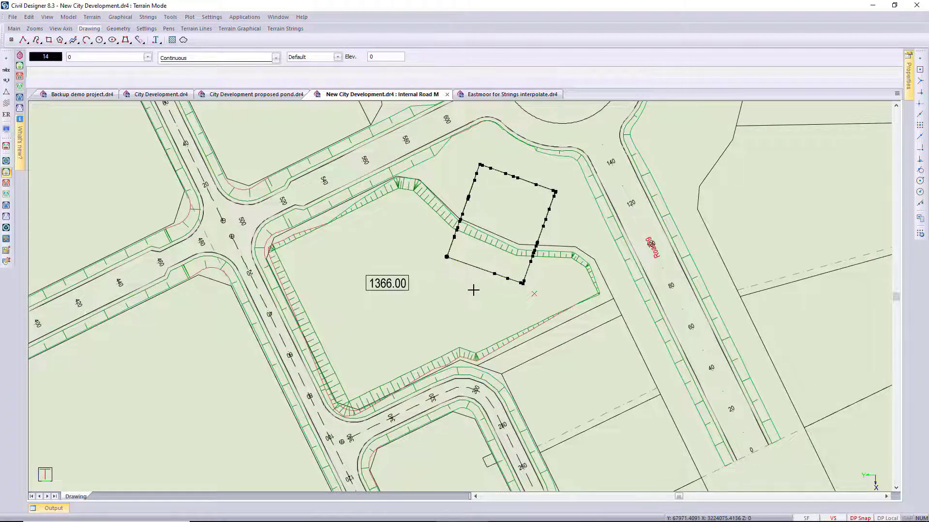
{"action": "key", "text": "Escape"}
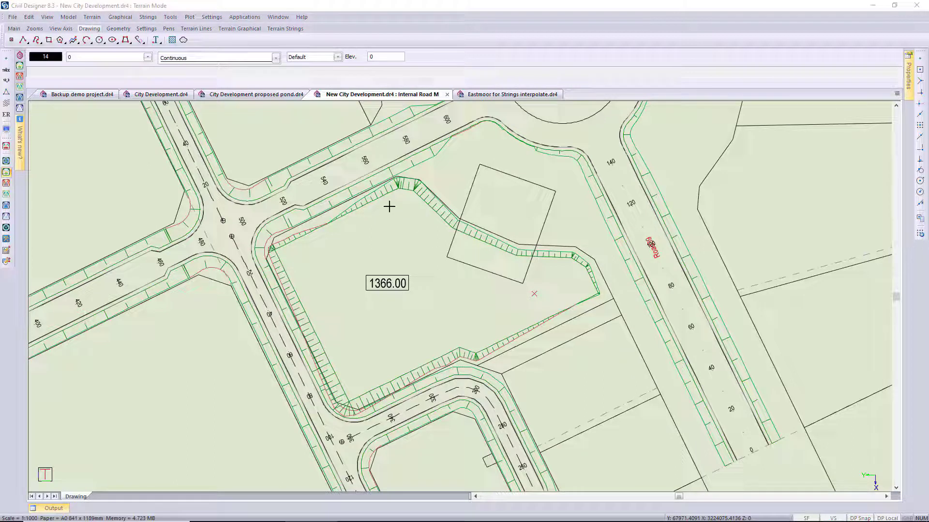
Create a string from the rotated rectangle polyline at a fixed height of 1368, deleting the original polyline
{"action": "left_click", "coordinate": [148, 18]}
{"action": "mouse_move", "coordinate": [193, 65]}
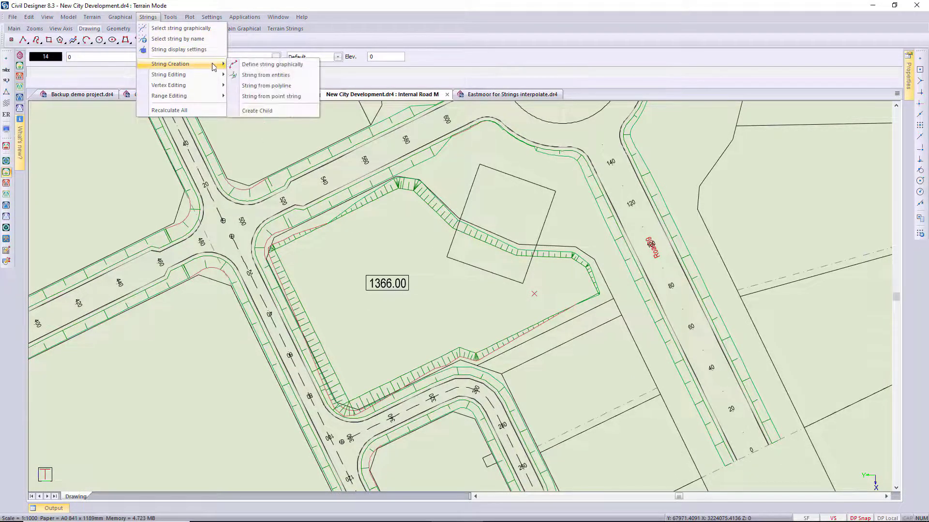
{"action": "left_click", "coordinate": [266, 86]}
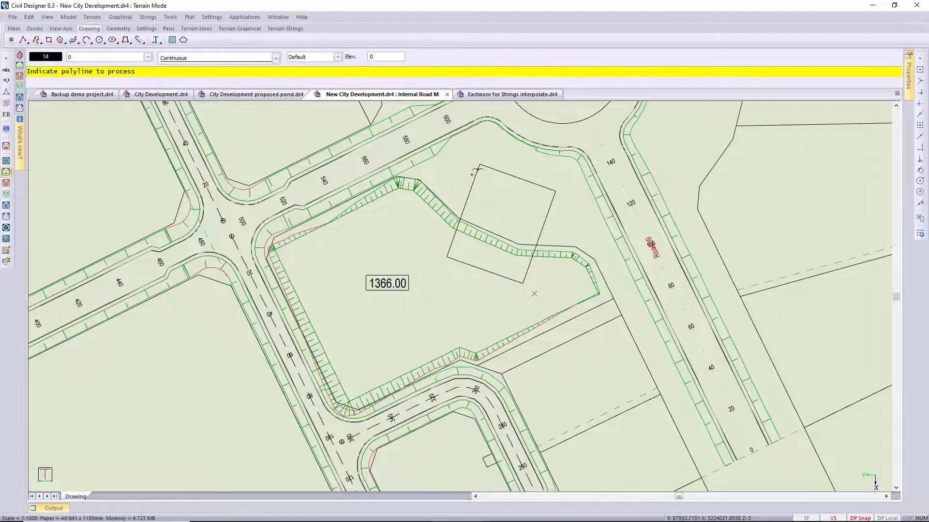
{"action": "left_click", "coordinate": [475, 181]}
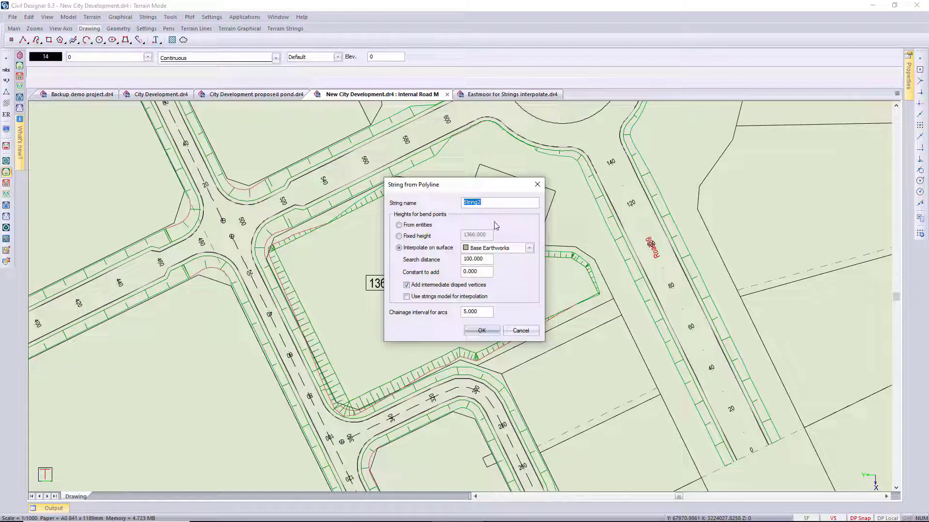
{"action": "left_click", "coordinate": [399, 236]}
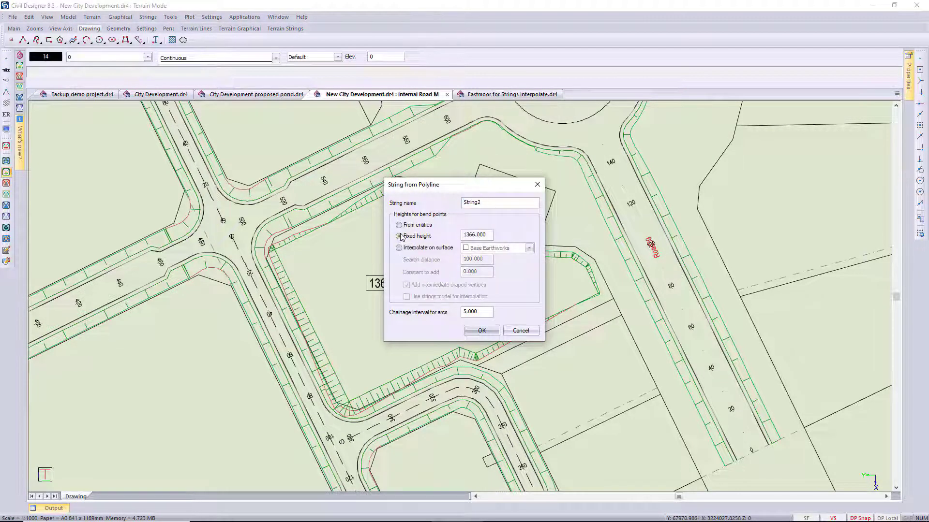
{"action": "left_click_drag", "start_coordinate": [488, 236], "coordinate": [380, 221]}
{"action": "type", "text": "1368"}
{"action": "left_click", "coordinate": [481, 332]}
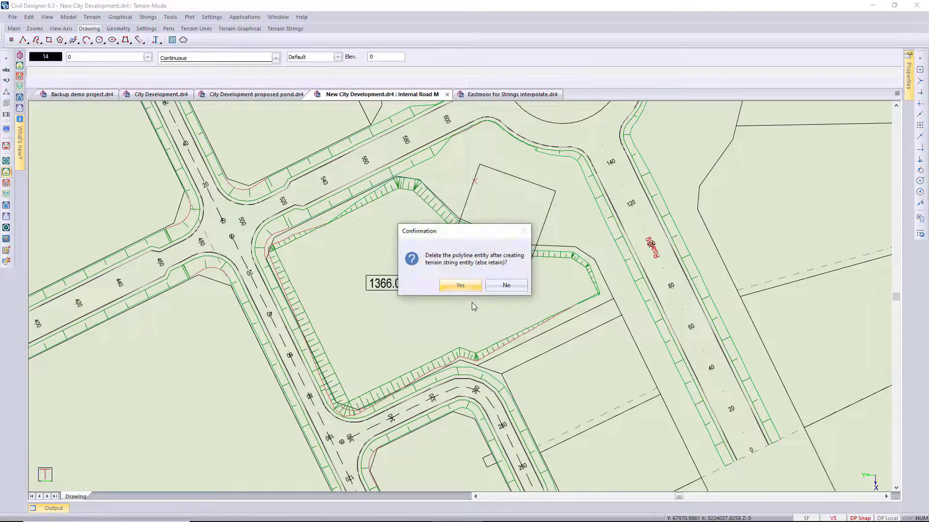
{"action": "left_click", "coordinate": [459, 285]}
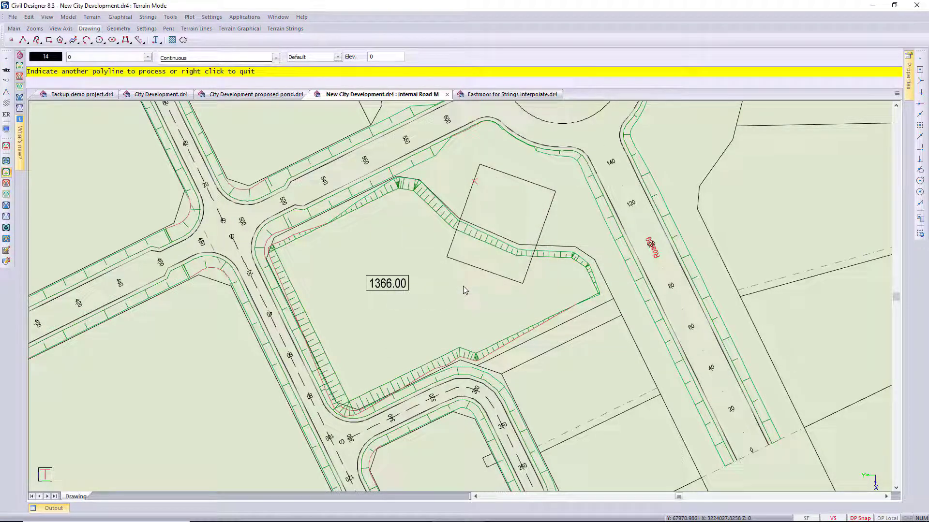
{"action": "right_click", "coordinate": [468, 273]}
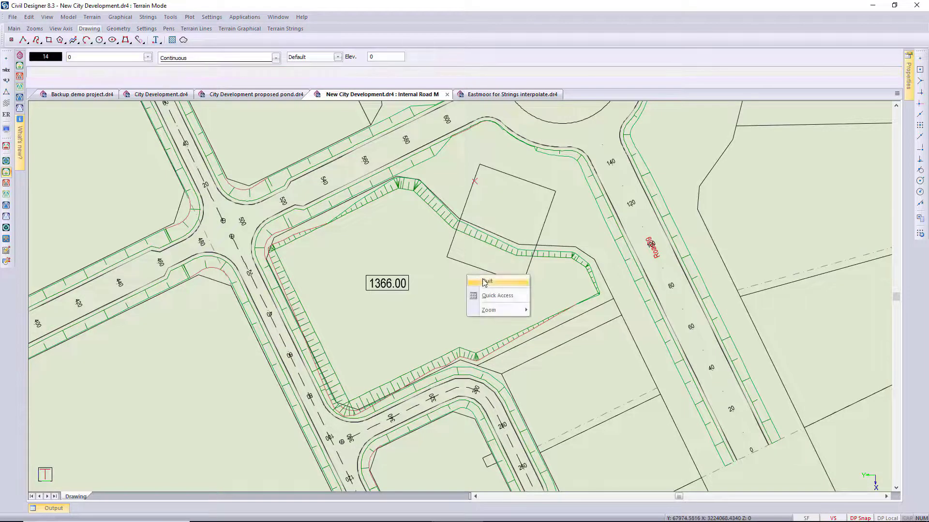
{"action": "left_click", "coordinate": [480, 277]}
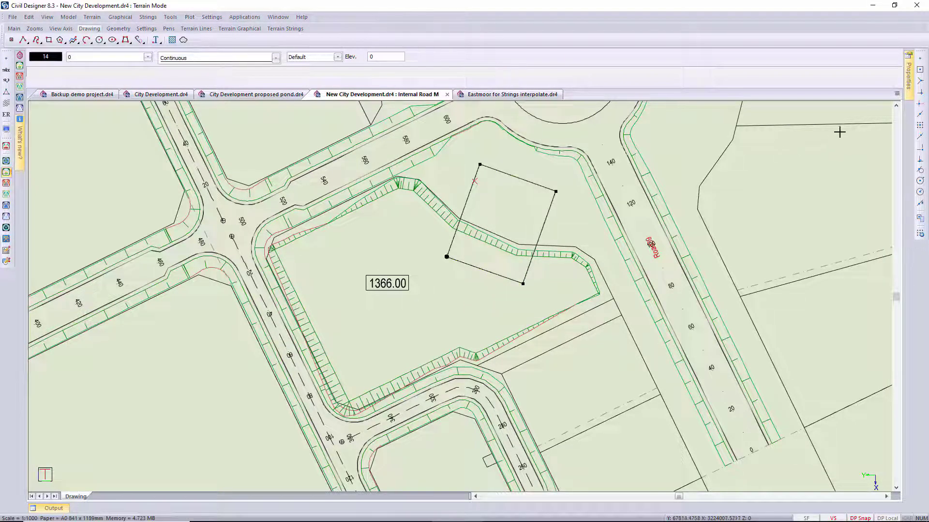
Create a child string outside the rectangular string using Grade to Surface on Base Earthworks, with cut and fill slopes of 1:2
{"action": "mouse_move", "coordinate": [912, 87]}
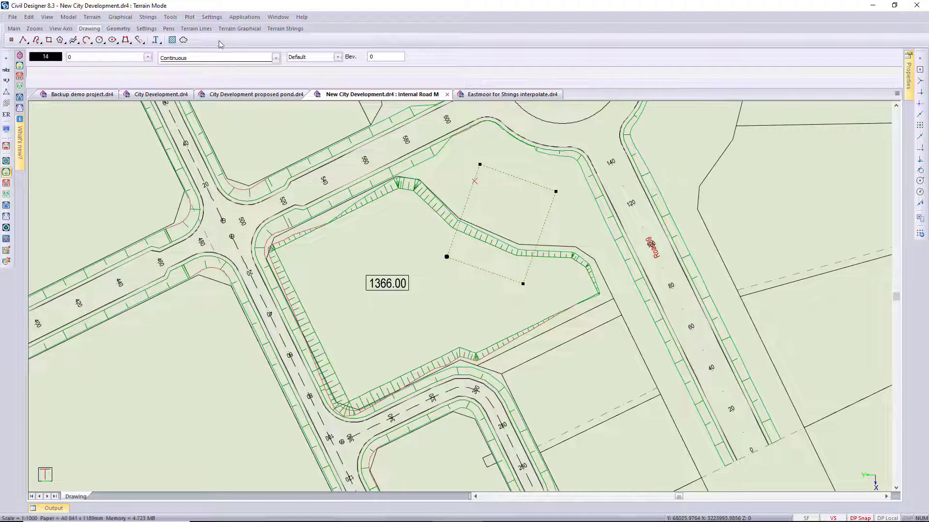
{"action": "left_click", "coordinate": [147, 17]}
{"action": "mouse_move", "coordinate": [176, 68]}
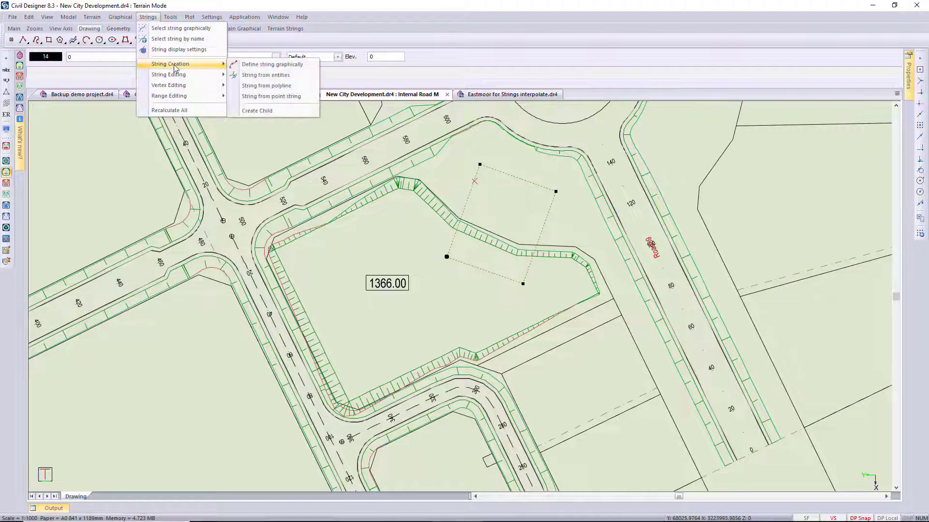
{"action": "left_click", "coordinate": [271, 112]}
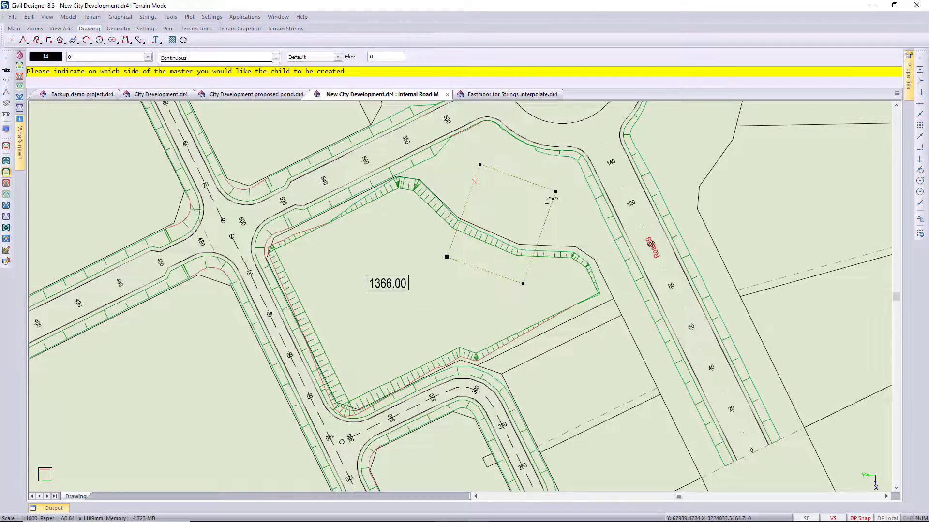
{"action": "left_click", "coordinate": [556, 214]}
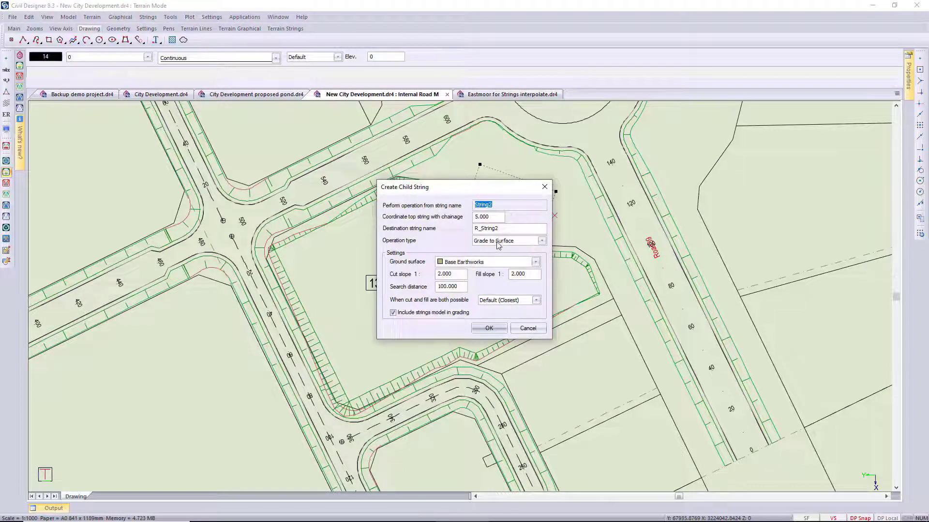
{"action": "left_click", "coordinate": [539, 241]}
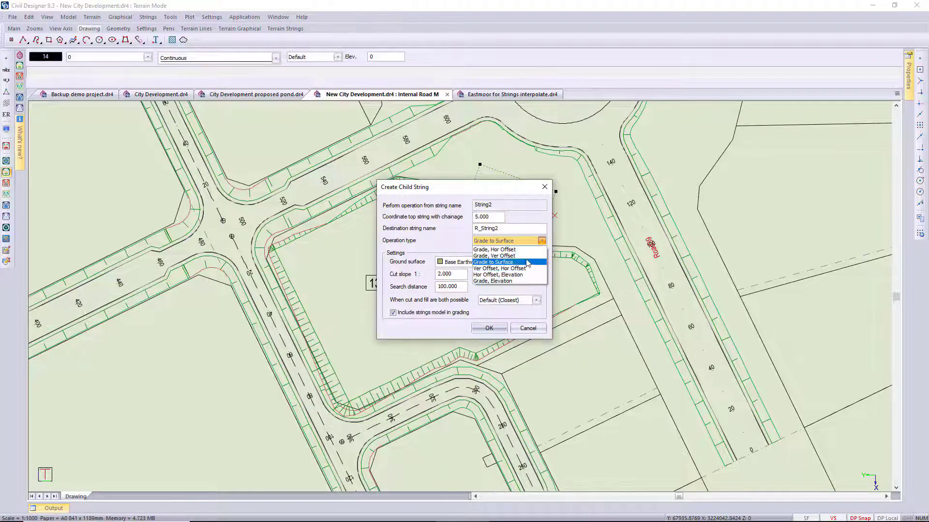
{"action": "left_click", "coordinate": [498, 262]}
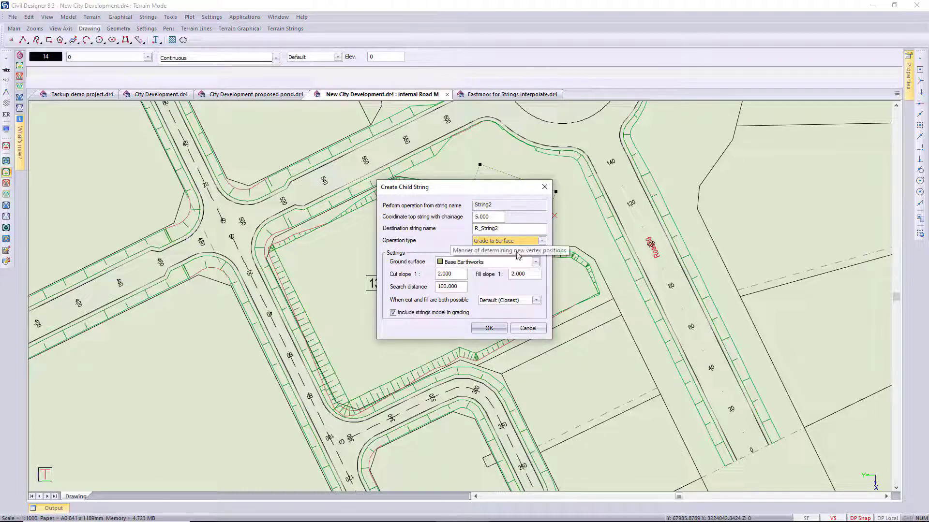
{"action": "left_click", "coordinate": [489, 328]}
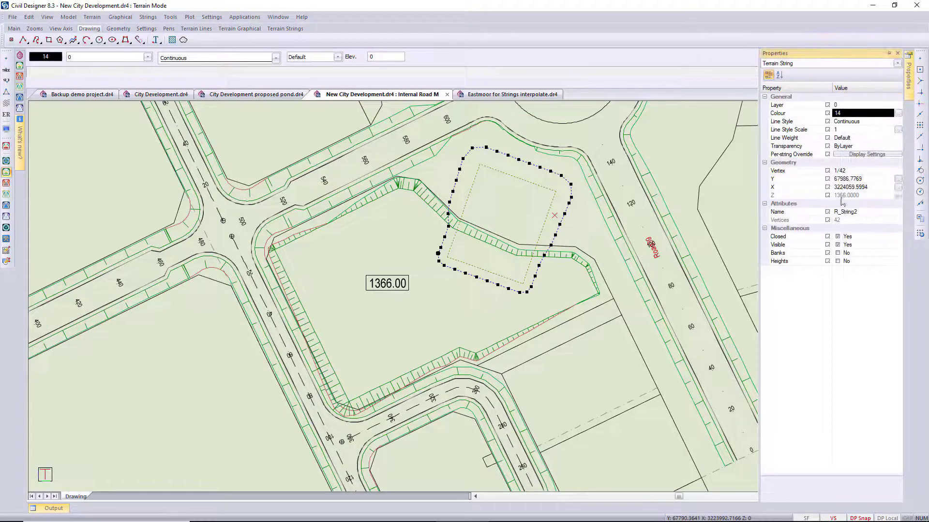
Turn on the bank lines of the graded child string and clear the selection
{"action": "left_click", "coordinate": [837, 253]}
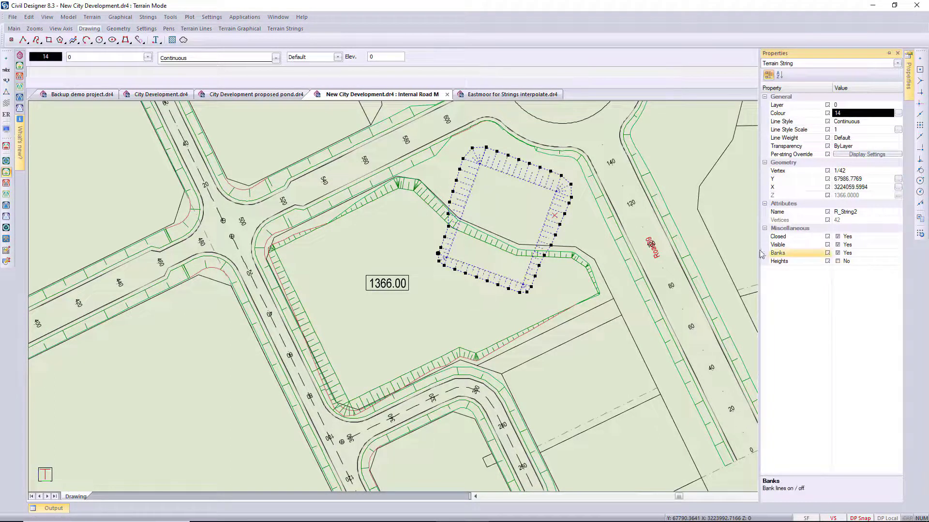
{"action": "right_click", "coordinate": [589, 214]}
{"action": "left_click", "coordinate": [612, 321]}
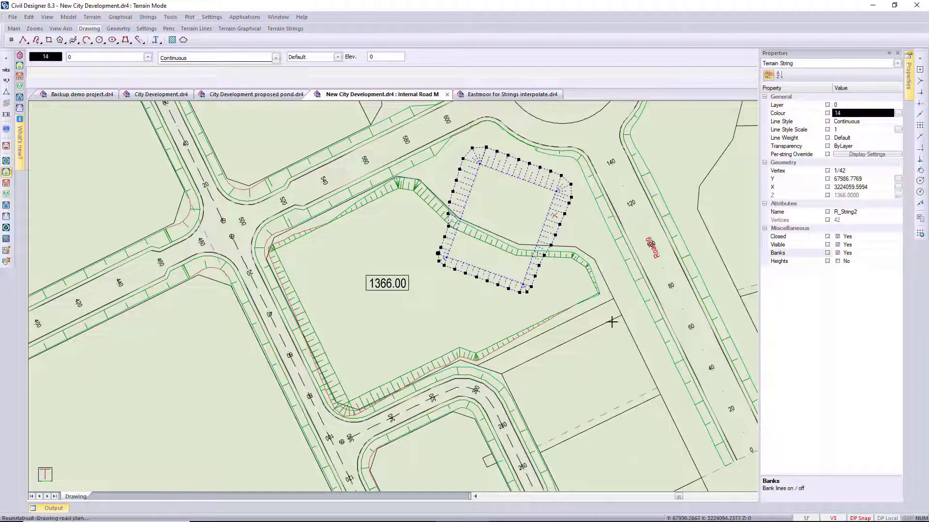
Examine in Render View how the rectangular platform's banks meet the 1366 platform and its bank, and return to the plan view
{"action": "right_click", "coordinate": [559, 292]}
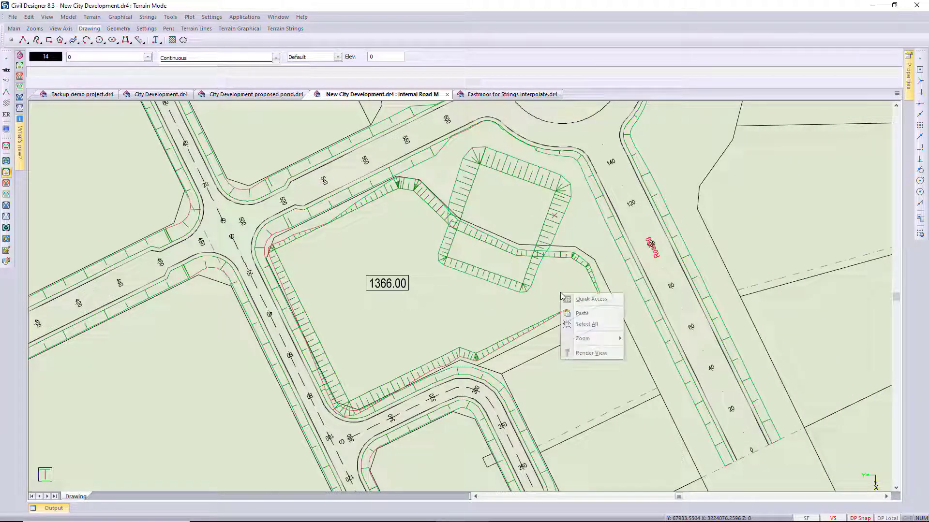
{"action": "left_click", "coordinate": [590, 354]}
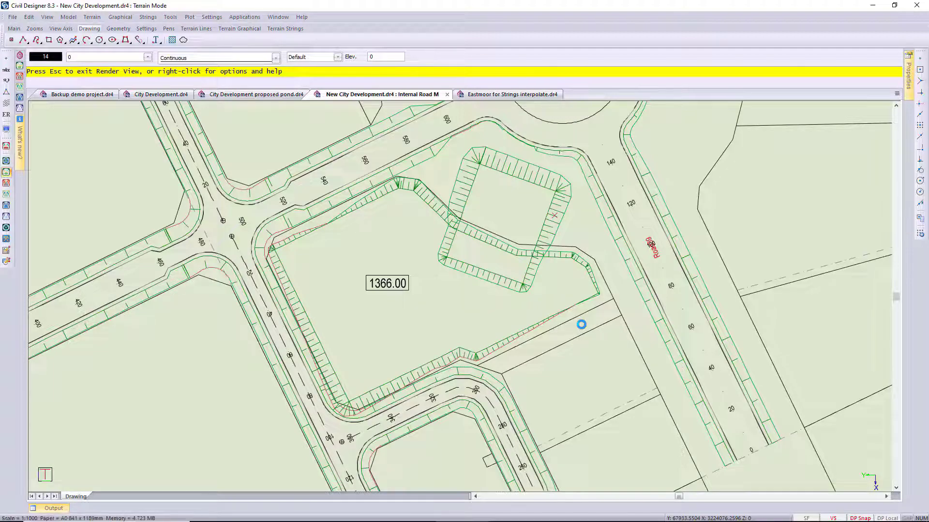
{"action": "middle_click_drag", "start_coordinate": [555, 327], "coordinate": [518, 290]}
{"action": "scroll", "coordinate": [493, 288], "scroll_direction": "up", "scroll_amount": 5}
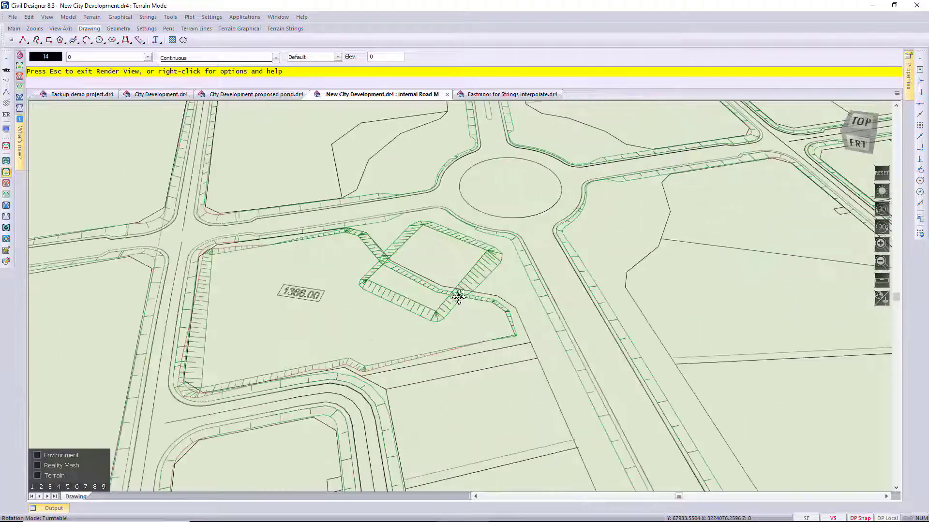
{"action": "middle_click_drag", "start_coordinate": [442, 317], "coordinate": [284, 263]}
{"action": "scroll", "coordinate": [456, 294], "scroll_direction": "up", "scroll_amount": 5}
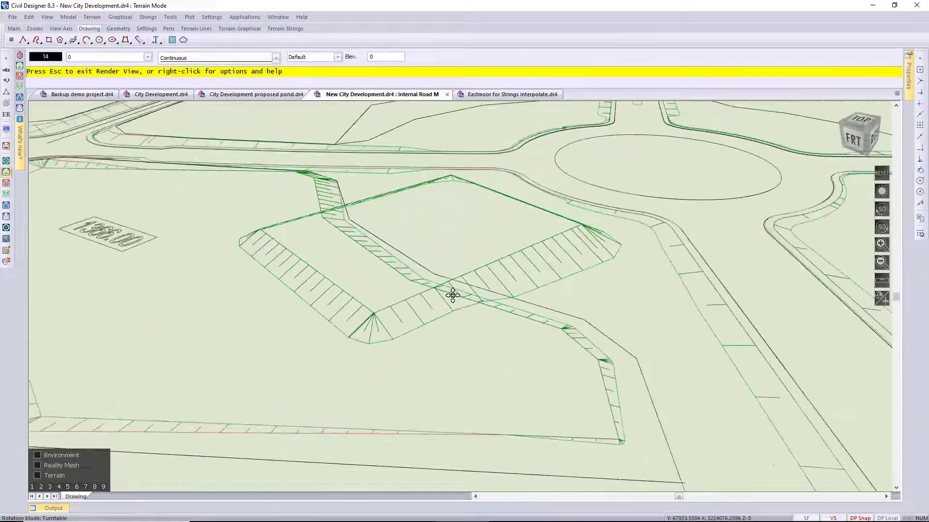
{"action": "middle_click_drag", "start_coordinate": [453, 296], "coordinate": [265, 277]}
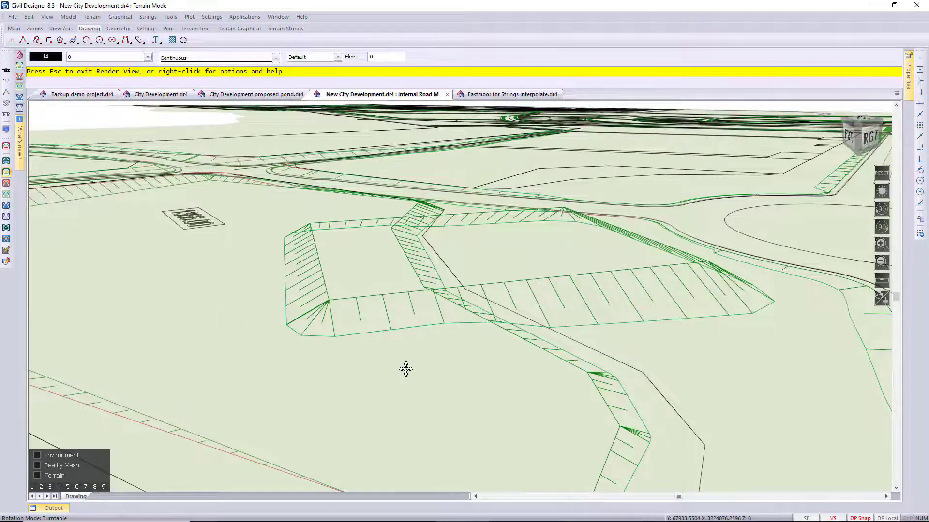
{"action": "middle_click_drag", "start_coordinate": [405, 369], "coordinate": [447, 319]}
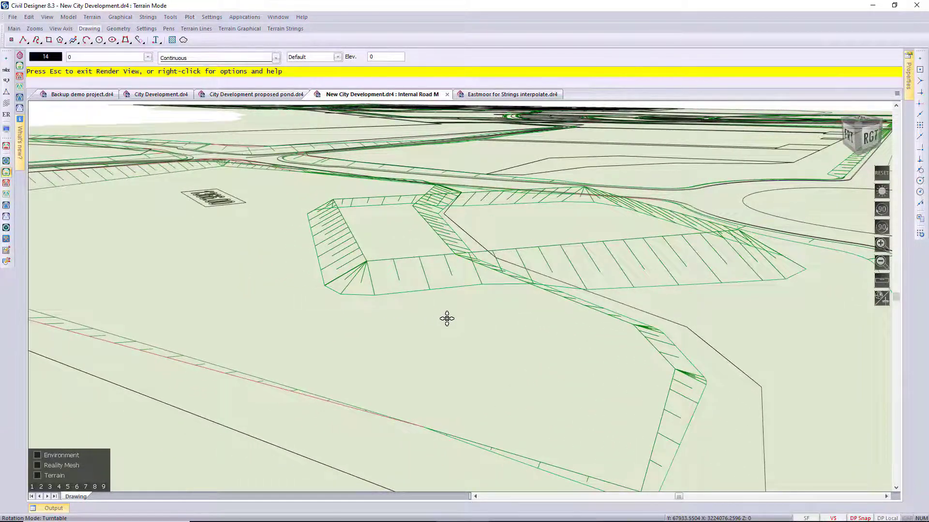
{"action": "middle_click_drag", "start_coordinate": [511, 289], "coordinate": [213, 325]}
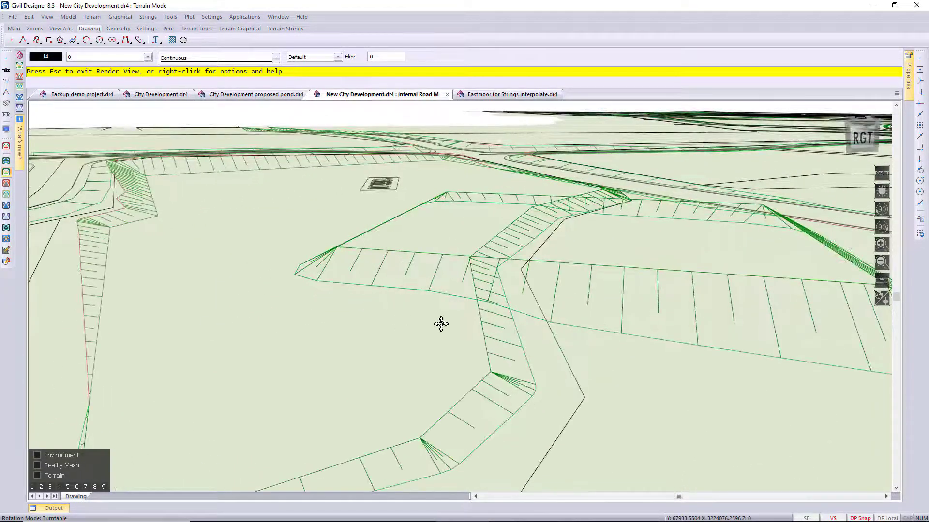
{"action": "left_click_drag", "start_coordinate": [408, 344], "coordinate": [715, 375]}
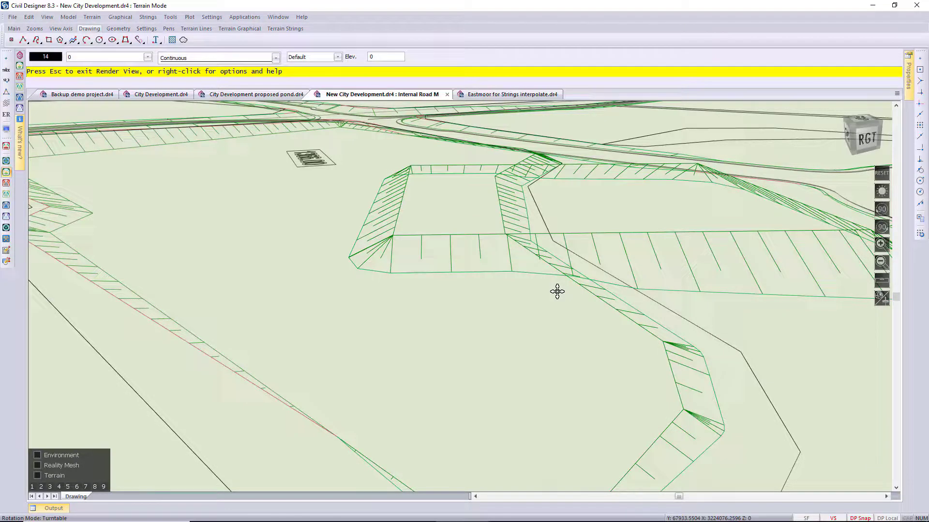
{"action": "right_click", "coordinate": [520, 308]}
{"action": "left_click", "coordinate": [531, 317]}
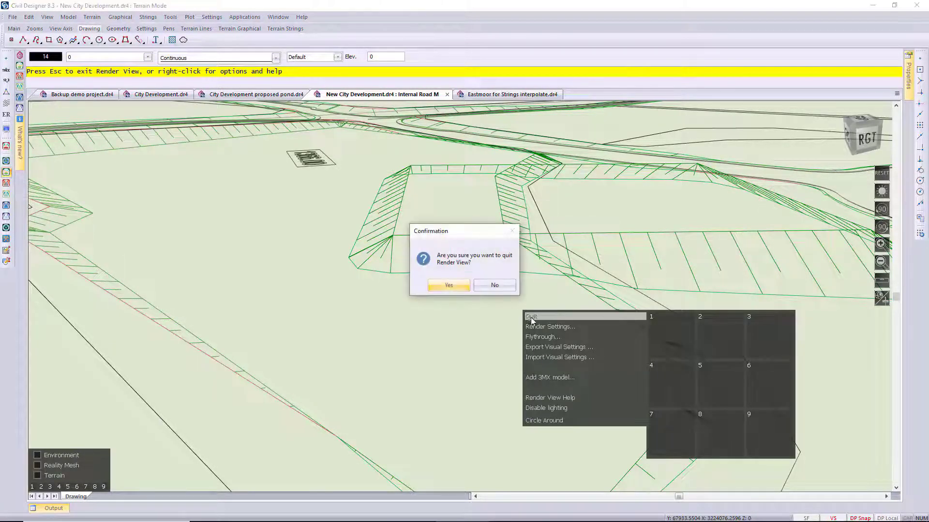
{"action": "left_click", "coordinate": [457, 286]}
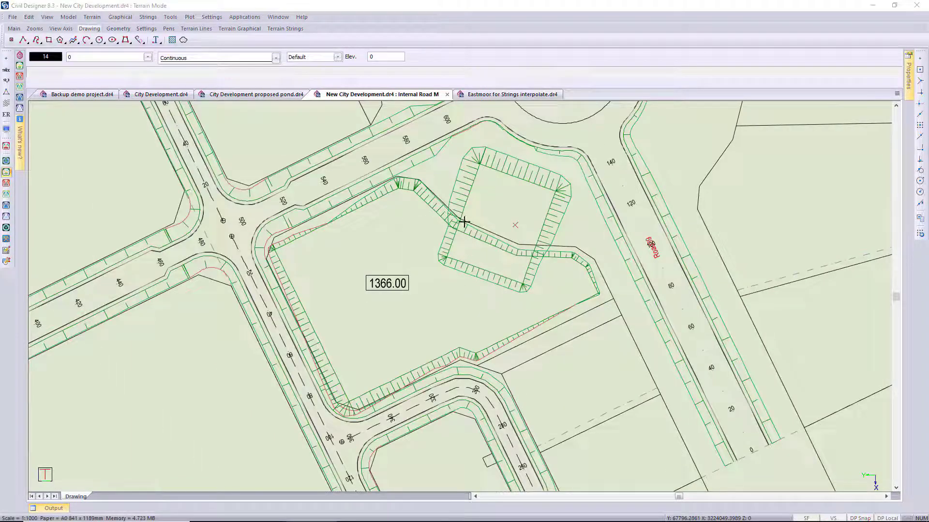
Move the rectangular platform string towards the roundabout and rotate it roughly a quarter turn clockwise about its middle with Rotate 2D
{"action": "left_click", "coordinate": [467, 198]}
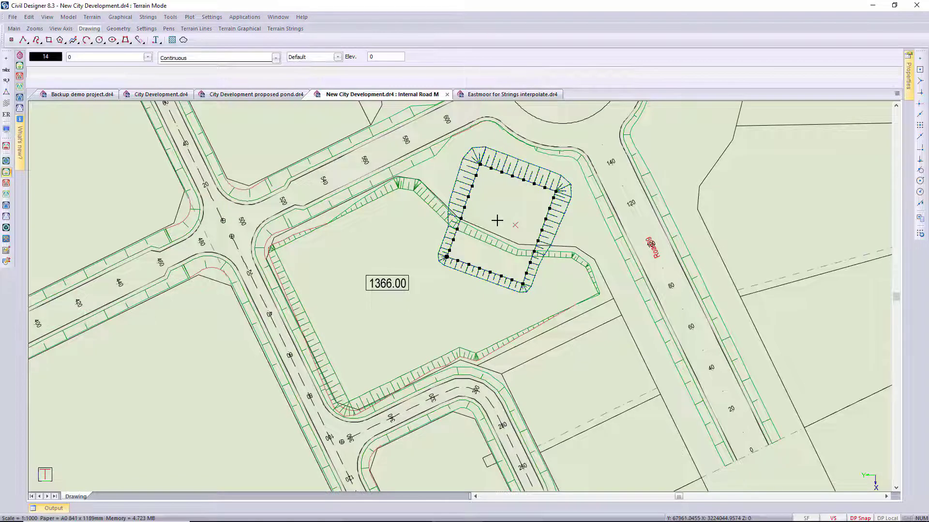
{"action": "left_click_drag", "start_coordinate": [496, 220], "coordinate": [521, 182]}
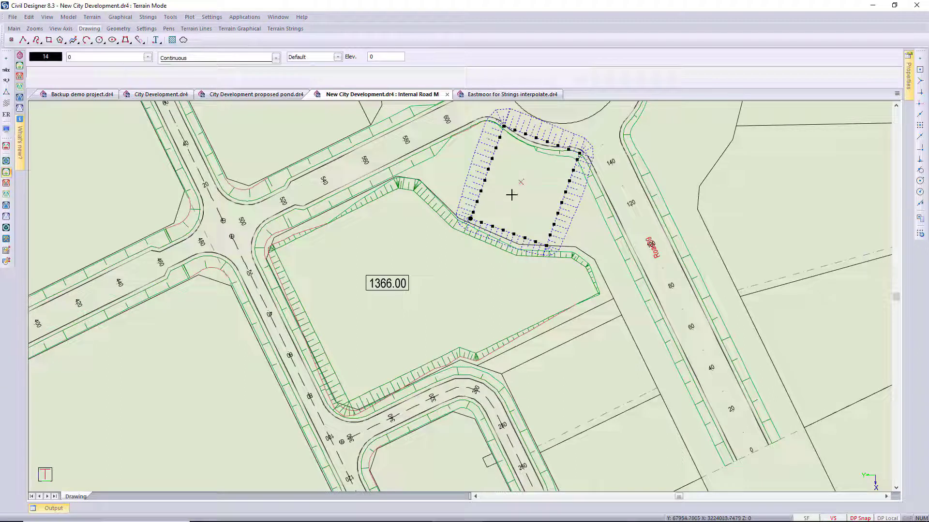
{"action": "right_click", "coordinate": [519, 197]}
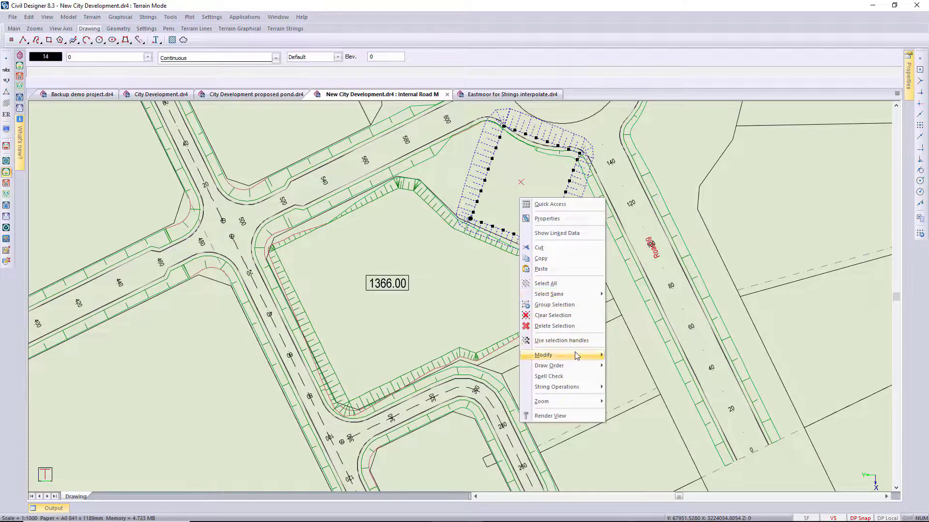
{"action": "mouse_move", "coordinate": [576, 355]}
{"action": "left_click", "coordinate": [630, 377]}
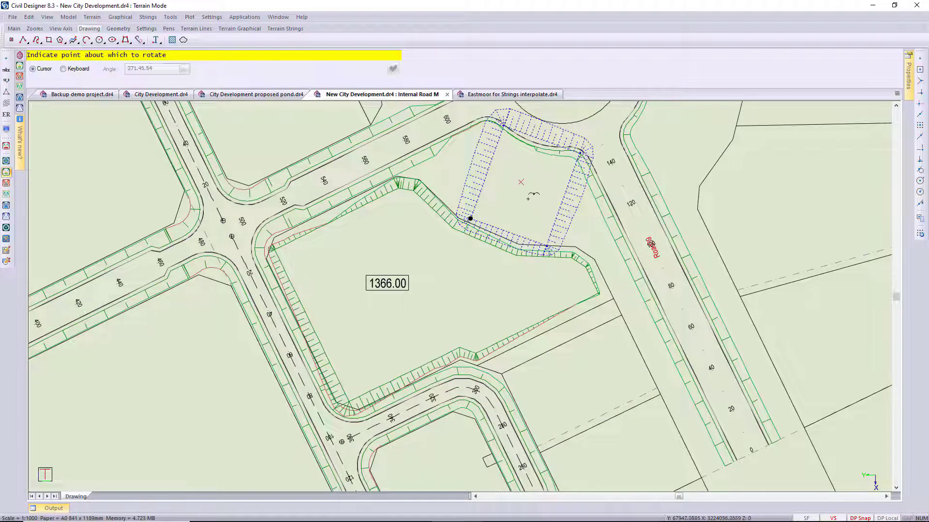
{"action": "left_click", "coordinate": [521, 183]}
{"action": "left_click", "coordinate": [573, 154]}
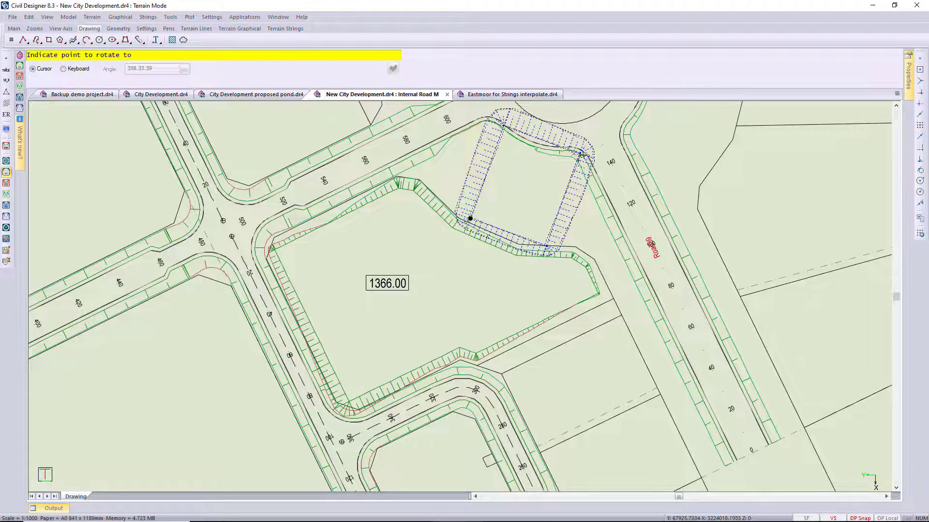
{"action": "left_click", "coordinate": [542, 226]}
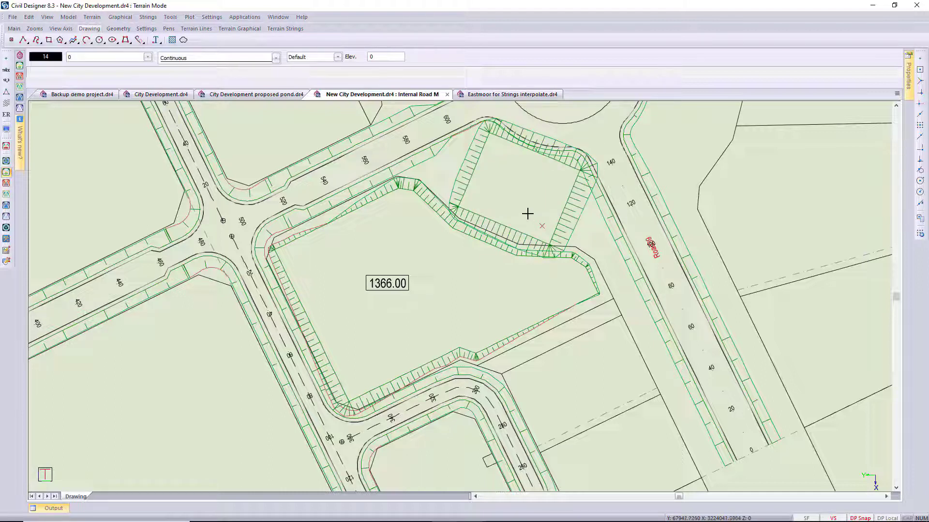
Select the rotated platform string and shift it slightly away from the road beside its upper right corner
{"action": "left_click", "coordinate": [557, 208]}
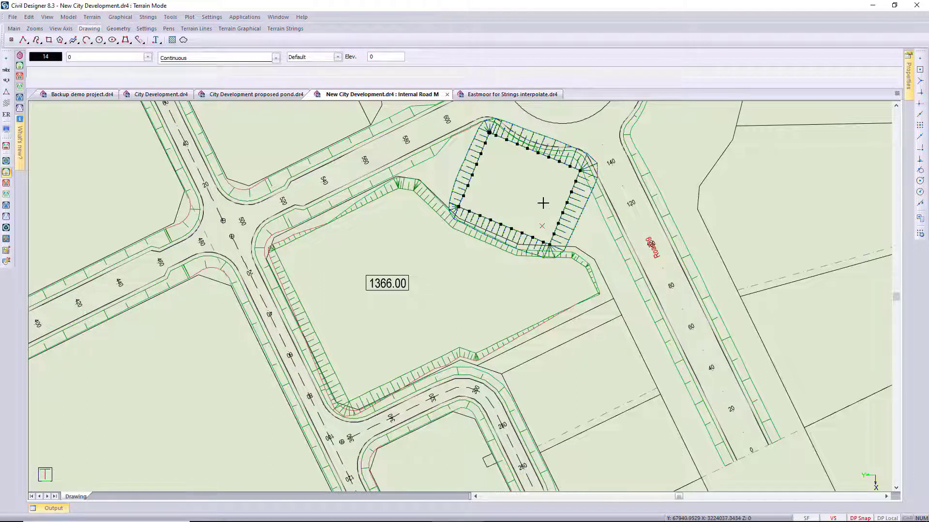
{"action": "left_click_drag", "start_coordinate": [543, 204], "coordinate": [538, 201]}
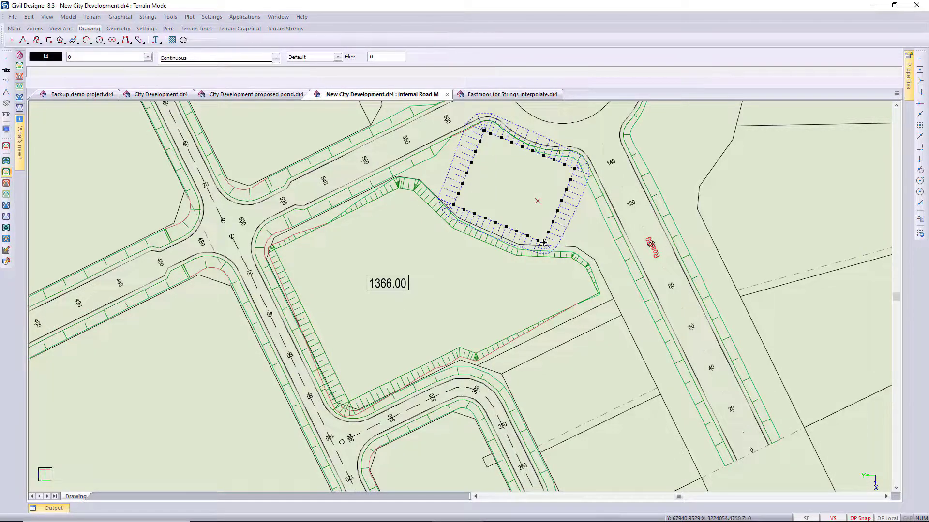
Inspect the rotated platform's banks in Render View, close up where they meet the 1366 platform's bank and the roads near the roundabout
{"action": "right_click", "coordinate": [535, 203]}
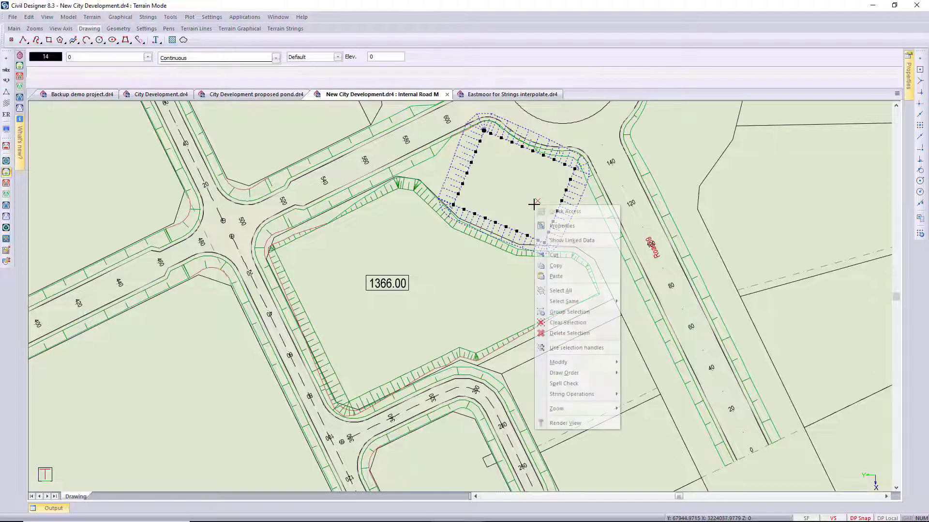
{"action": "left_click", "coordinate": [591, 427]}
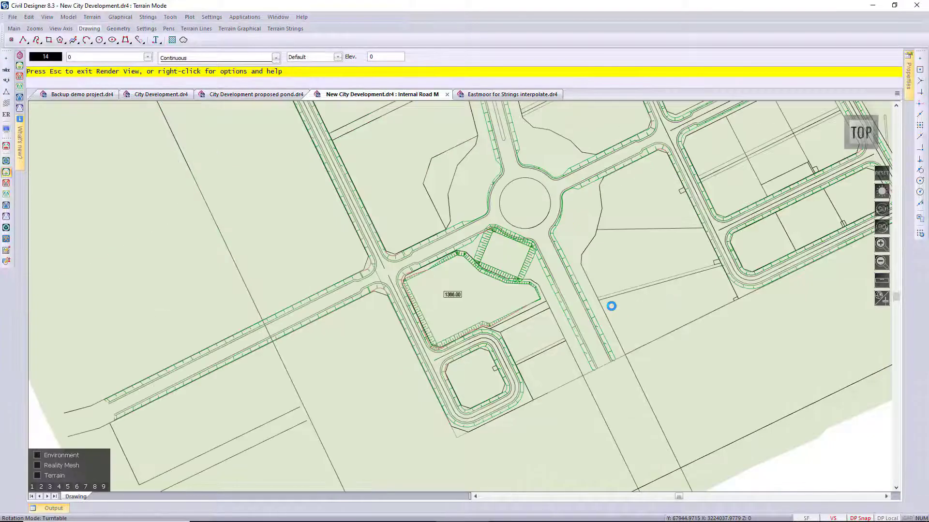
{"action": "middle_click_drag", "start_coordinate": [564, 321], "coordinate": [463, 144]}
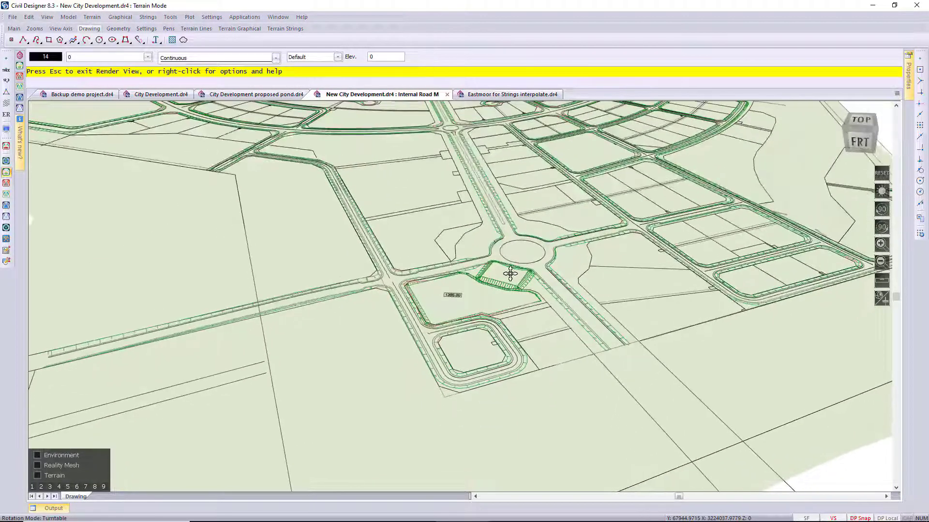
{"action": "scroll", "coordinate": [511, 274], "scroll_direction": "up", "scroll_amount": 5}
{"action": "middle_click_drag", "start_coordinate": [449, 313], "coordinate": [205, 287]}
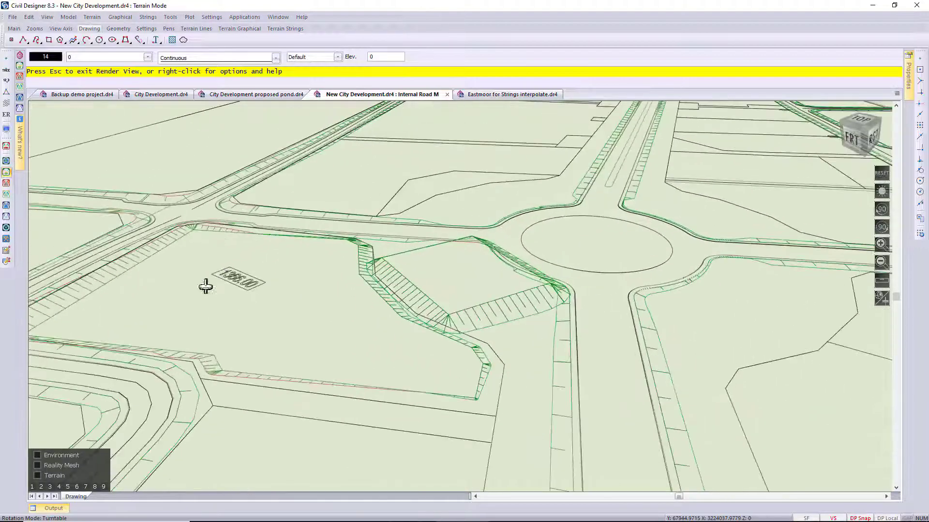
{"action": "scroll", "coordinate": [415, 321], "scroll_direction": "up", "scroll_amount": 4}
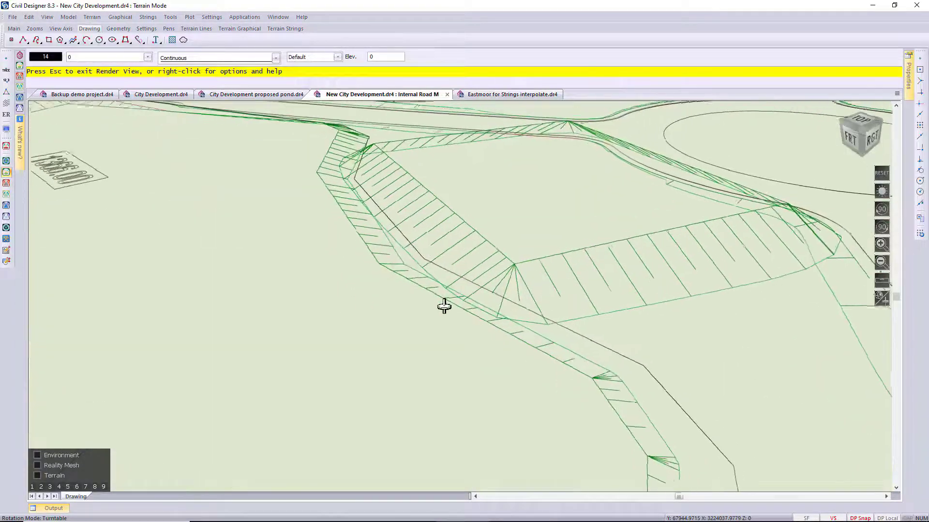
{"action": "middle_click_drag", "start_coordinate": [444, 306], "coordinate": [506, 321]}
{"action": "scroll", "coordinate": [460, 296], "scroll_direction": "up", "scroll_amount": 2}
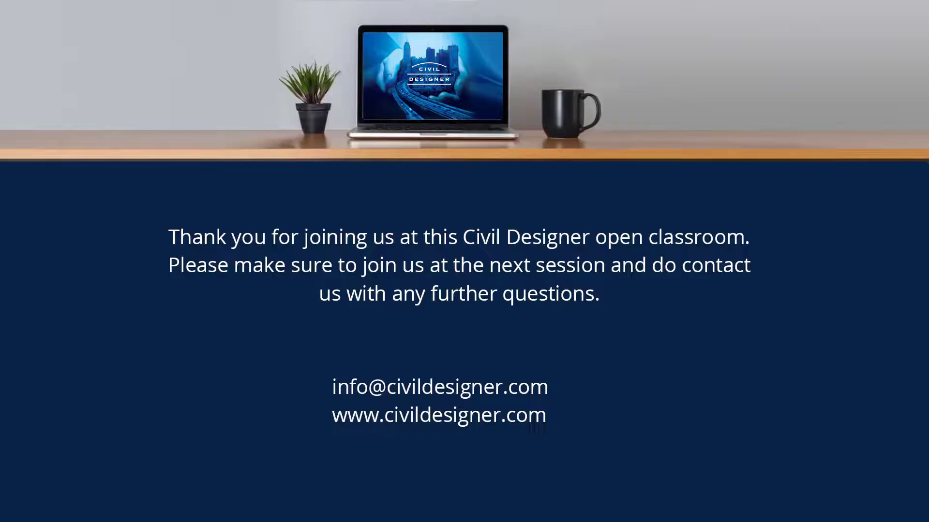